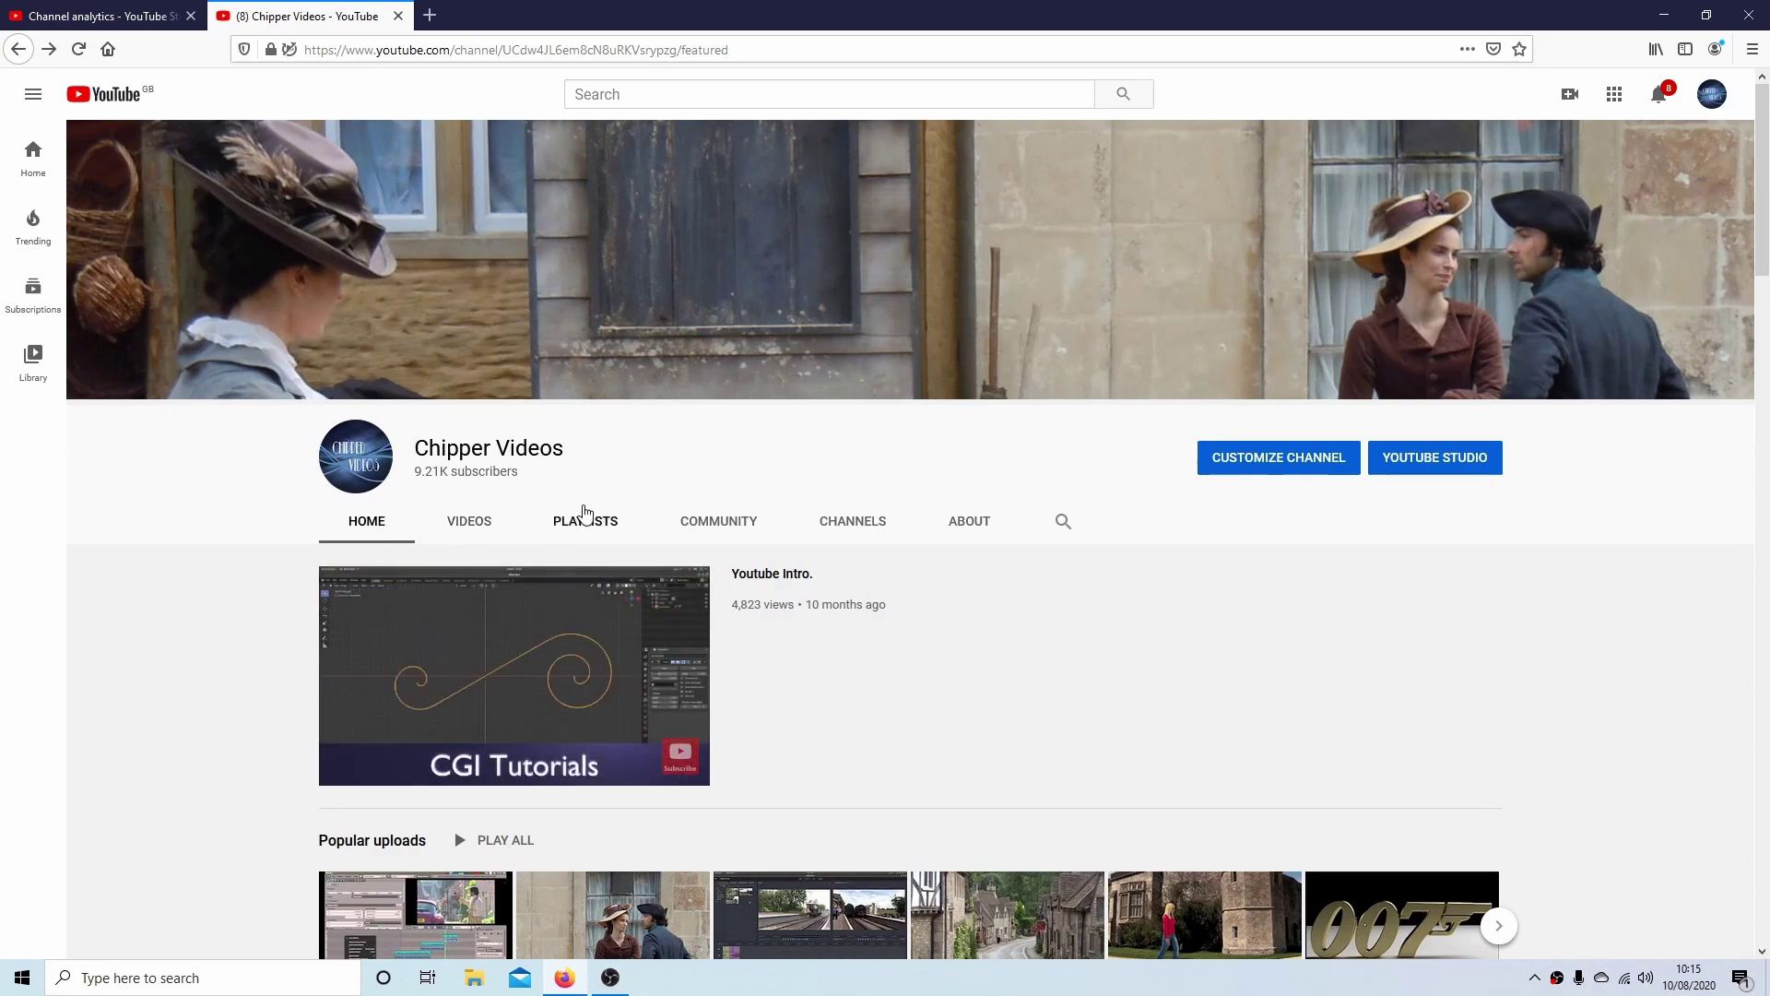
- Show the channel's created playlists under the PLAYLISTS tab and scroll down through them
click(584, 519)
drag(1761, 302, 1767, 448)
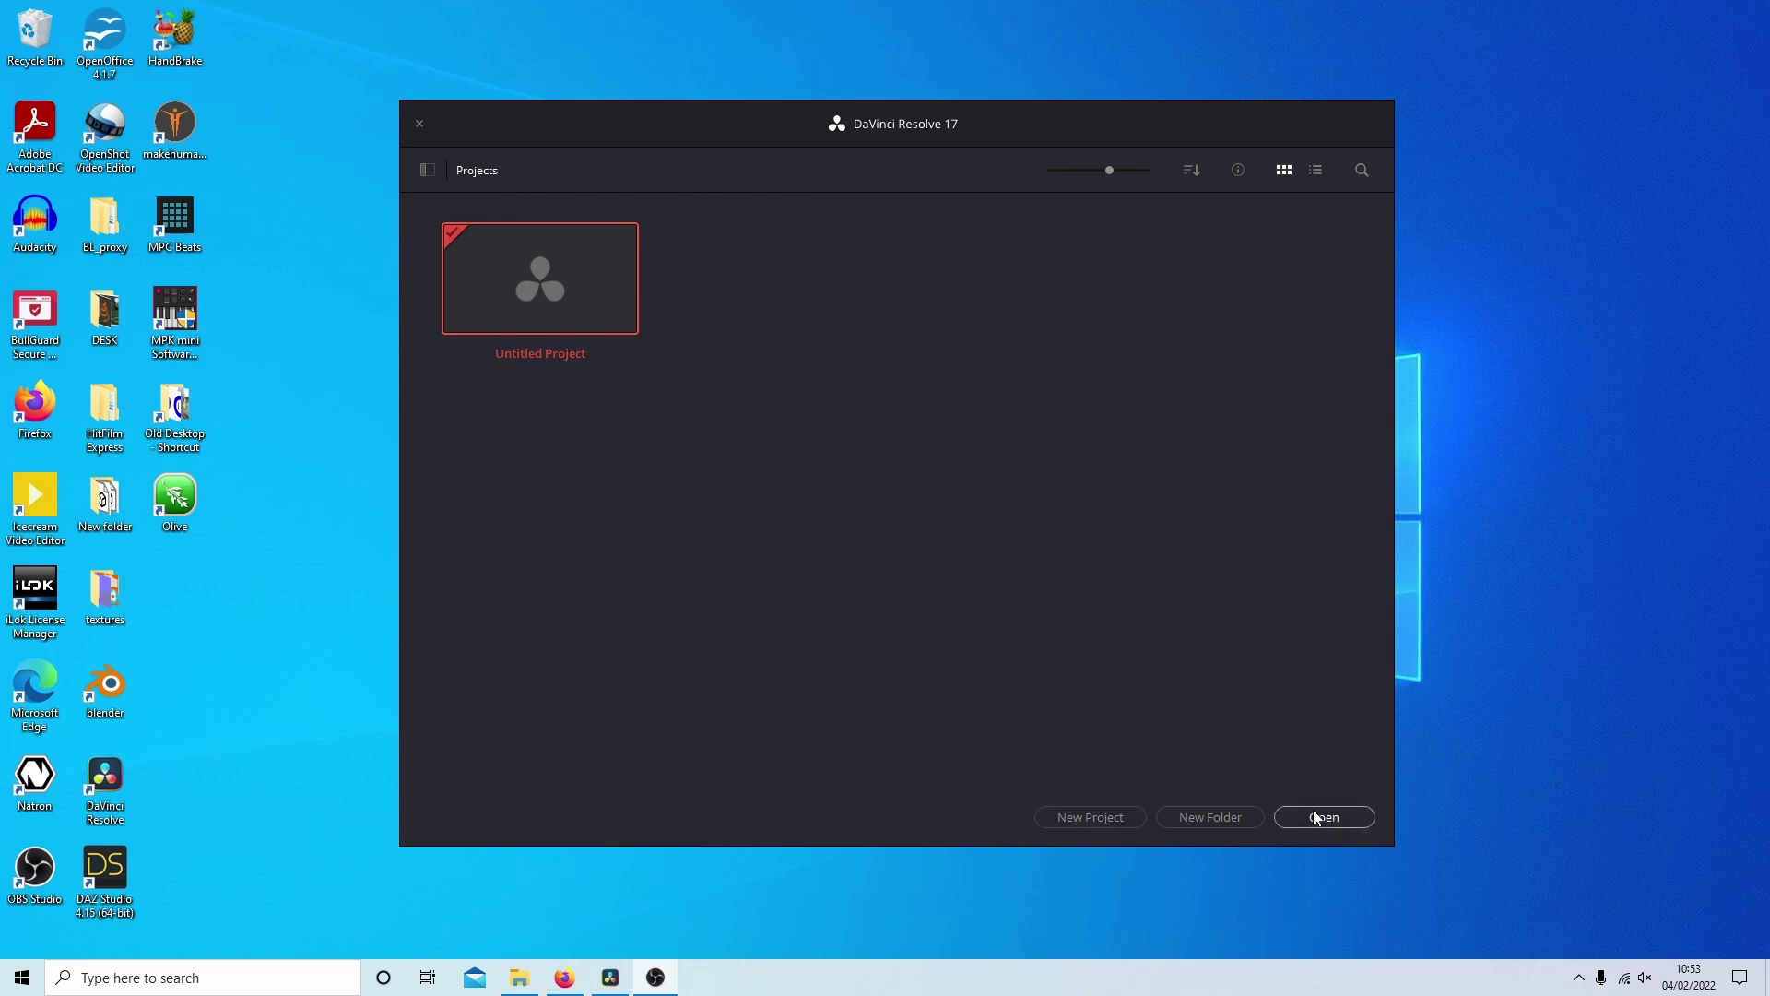
- Start a new project and enter Clevedon as its name
click(1099, 819)
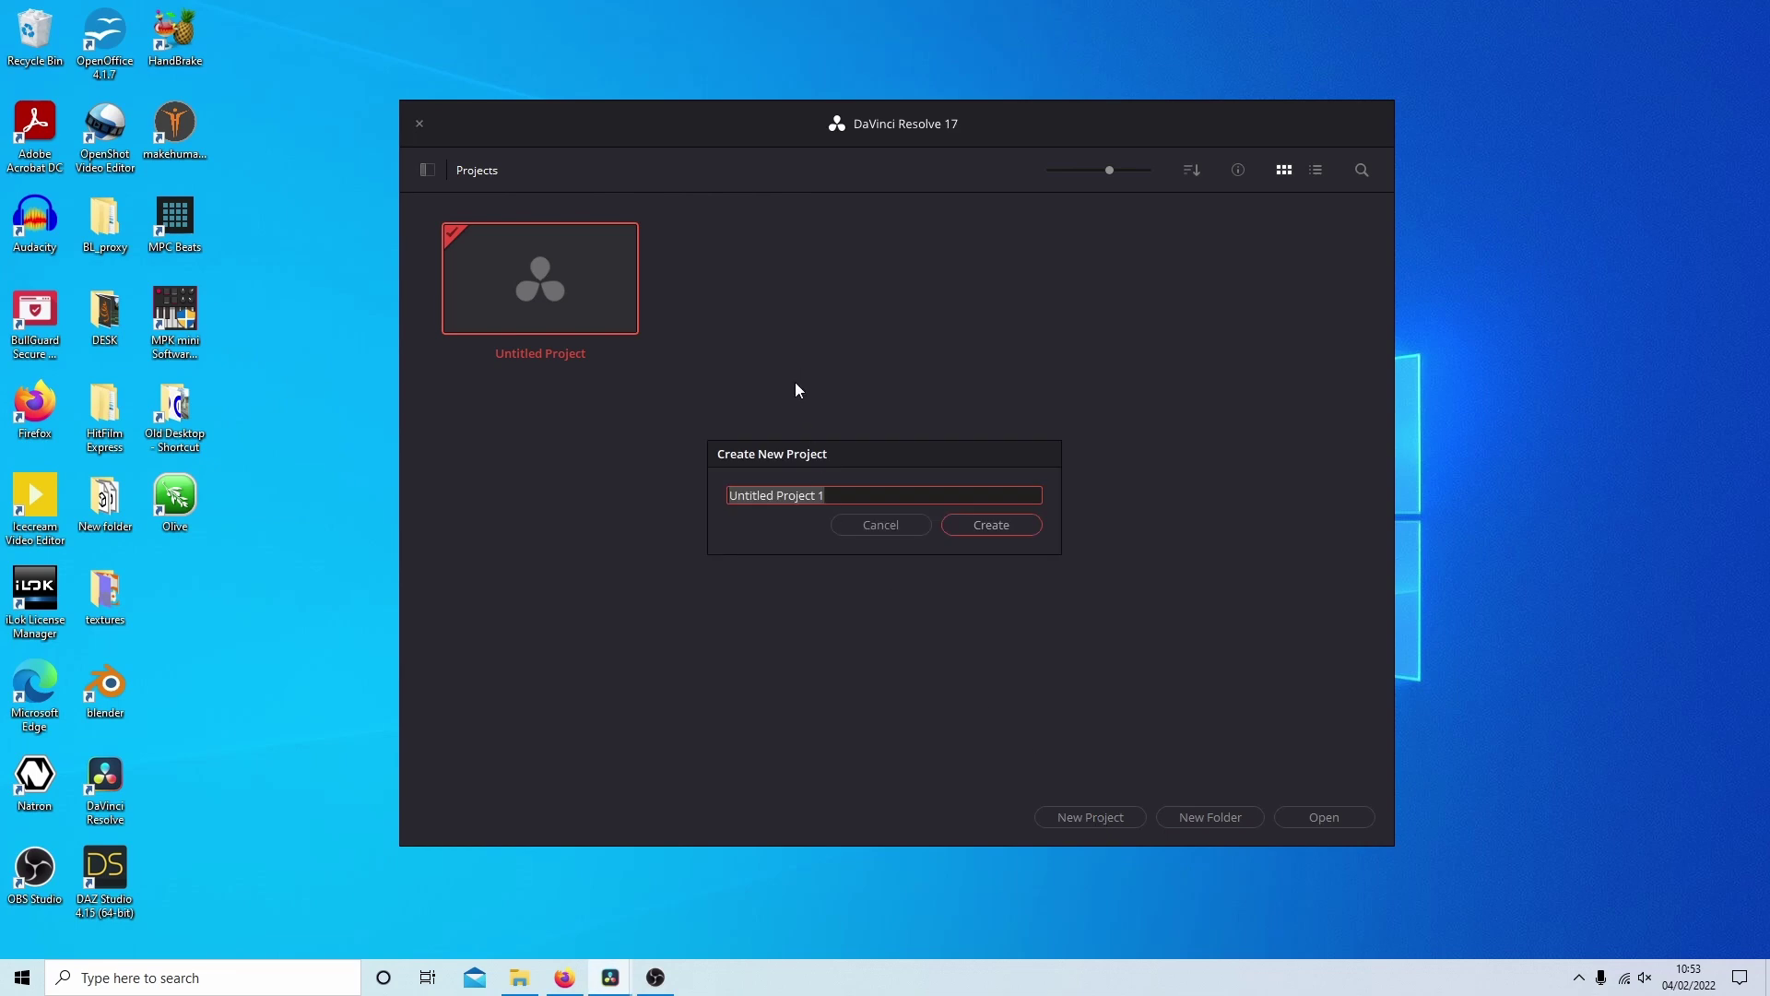
text(Clevedon)
- Confirm the Create New Project dialog to open the empty Clevedon project
click(990, 525)
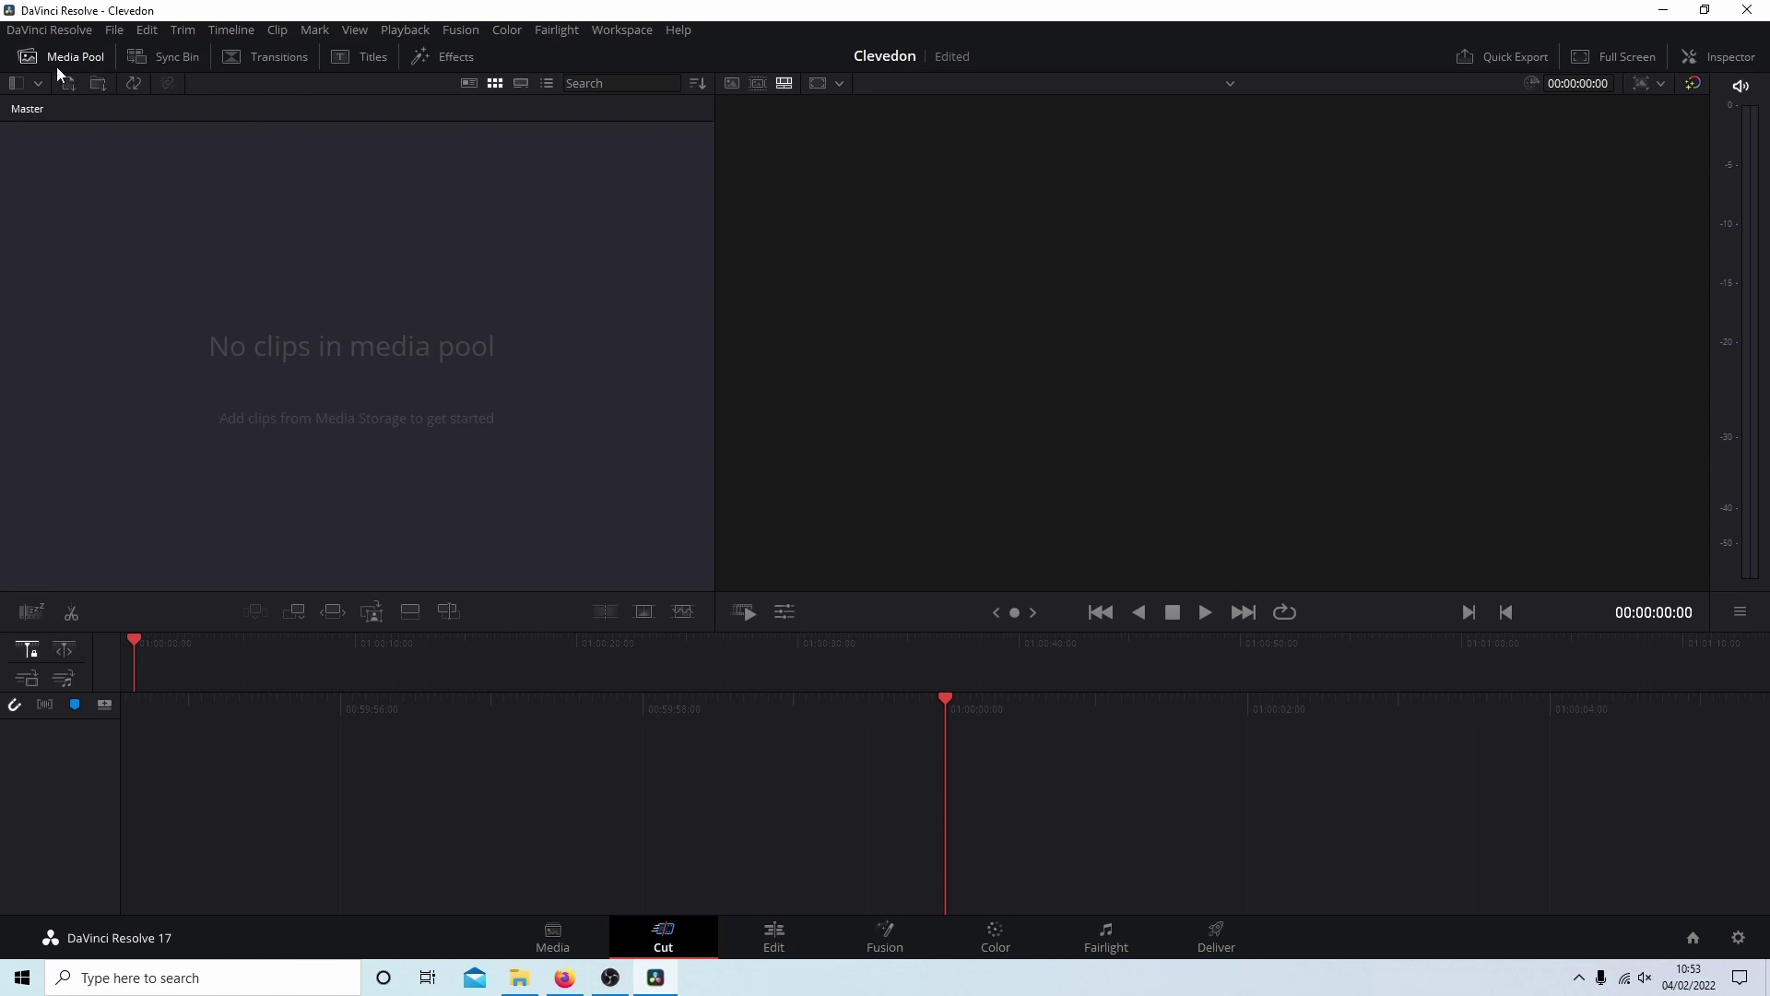
- In Project Settings, set the processing resolution to 1080 wide by 1920 high
click(113, 30)
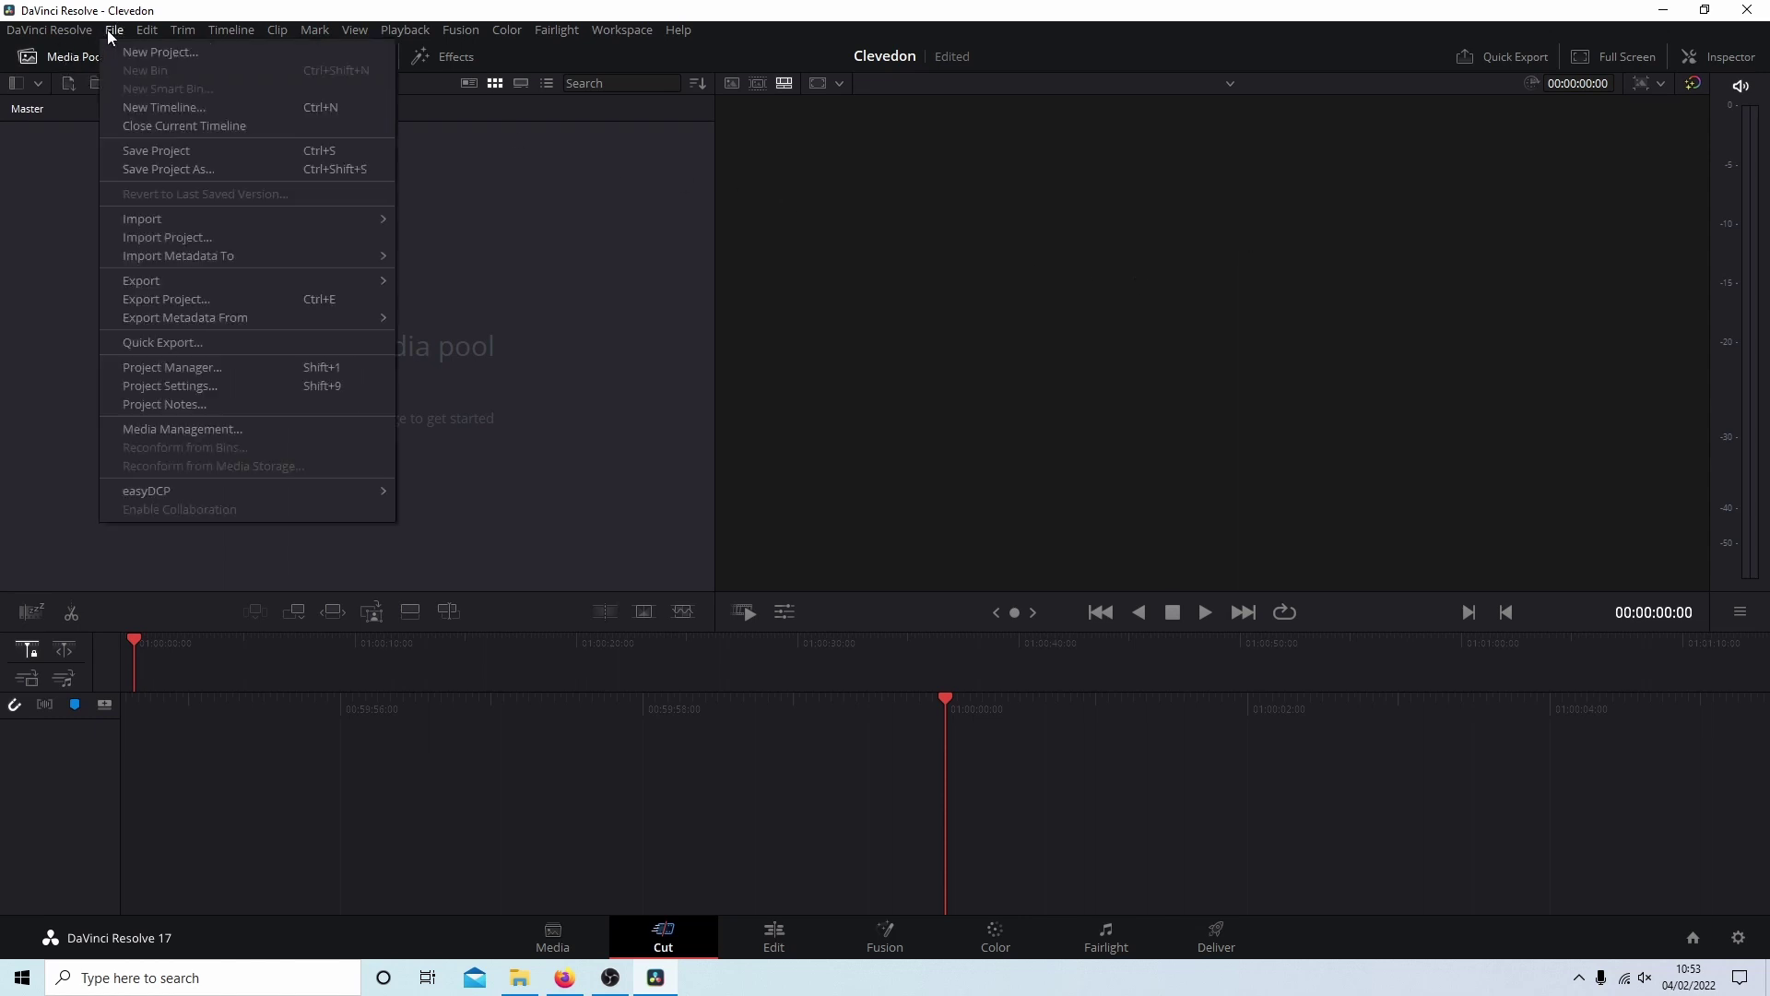
click(164, 387)
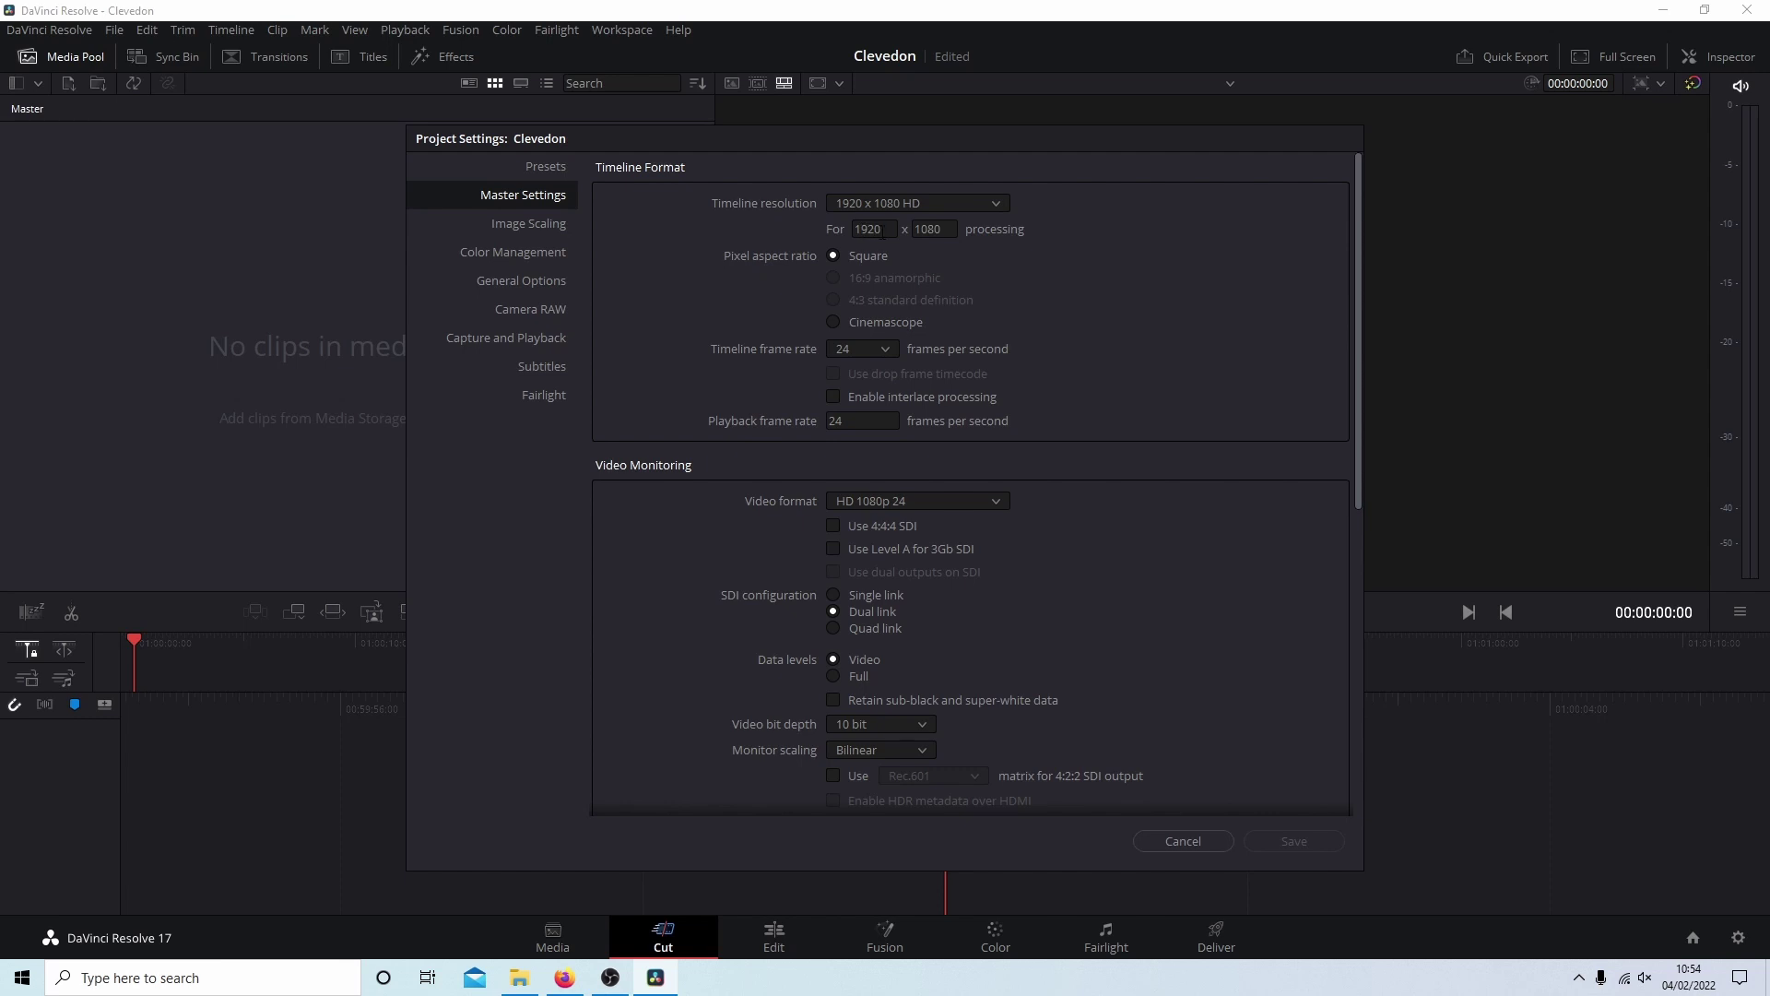
click(888, 229)
text(1080)
click(941, 237)
click(1095, 323)
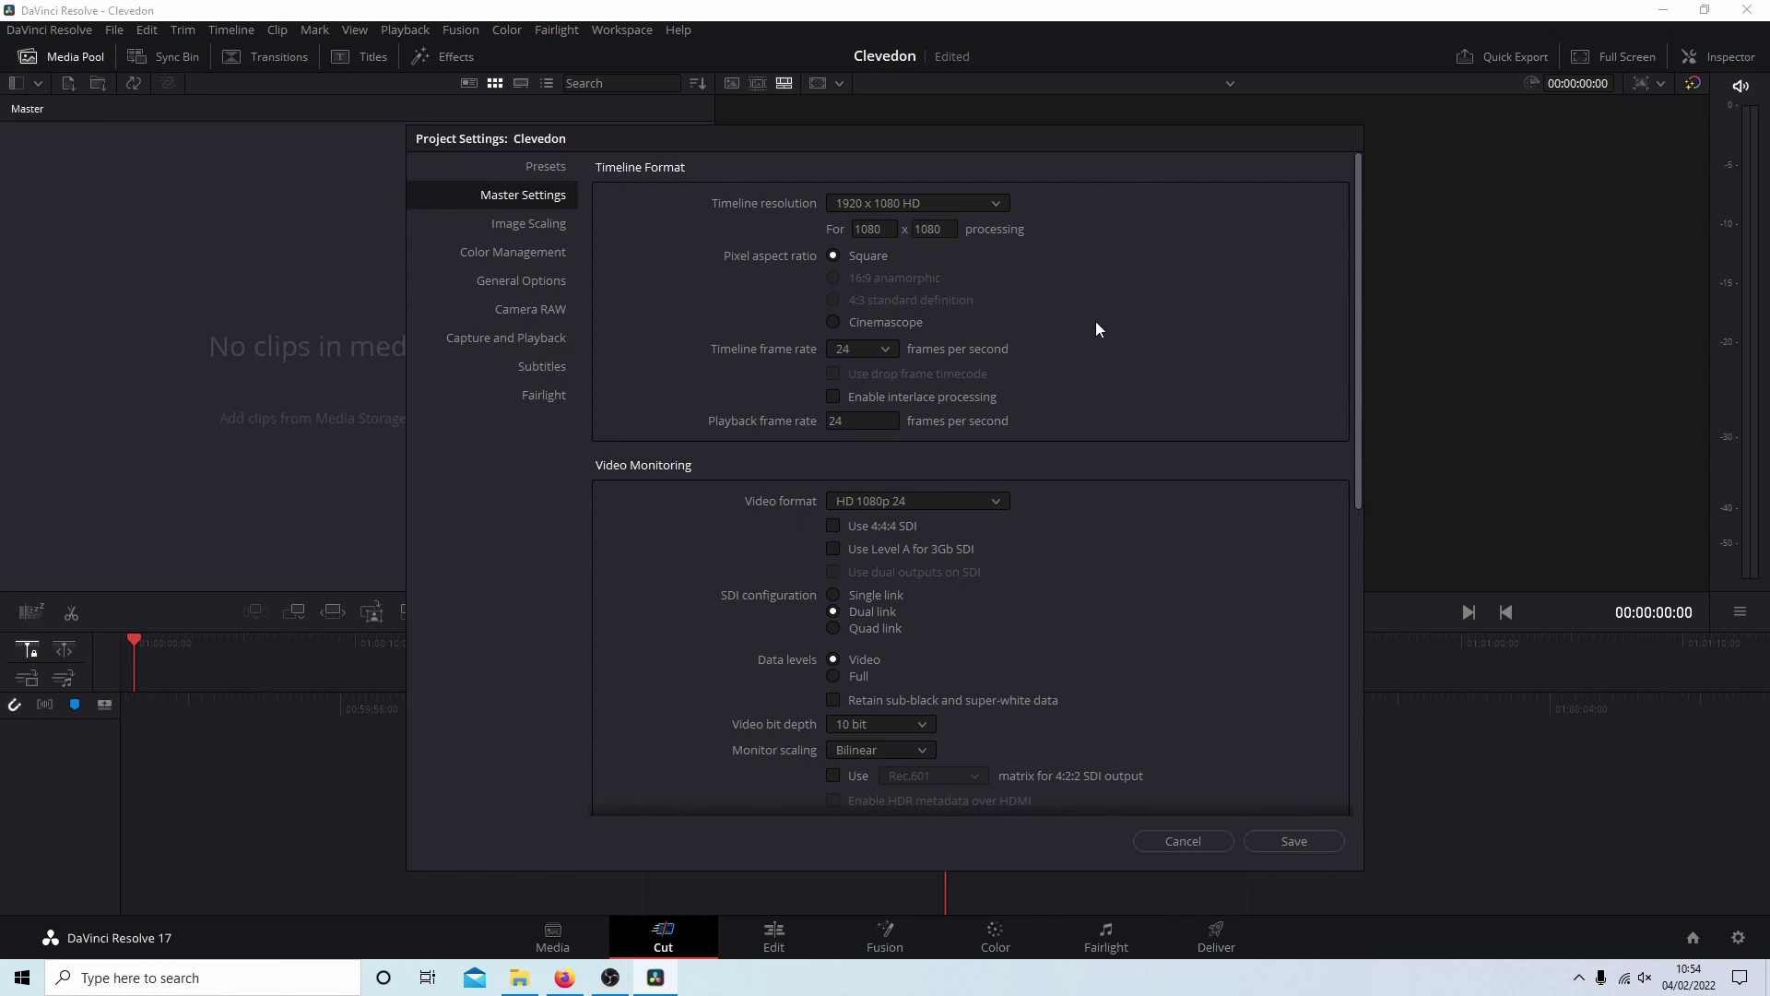
click(946, 229)
text(1920)
- Set the timeline frame rate to 25 fps and save the project settings
click(888, 350)
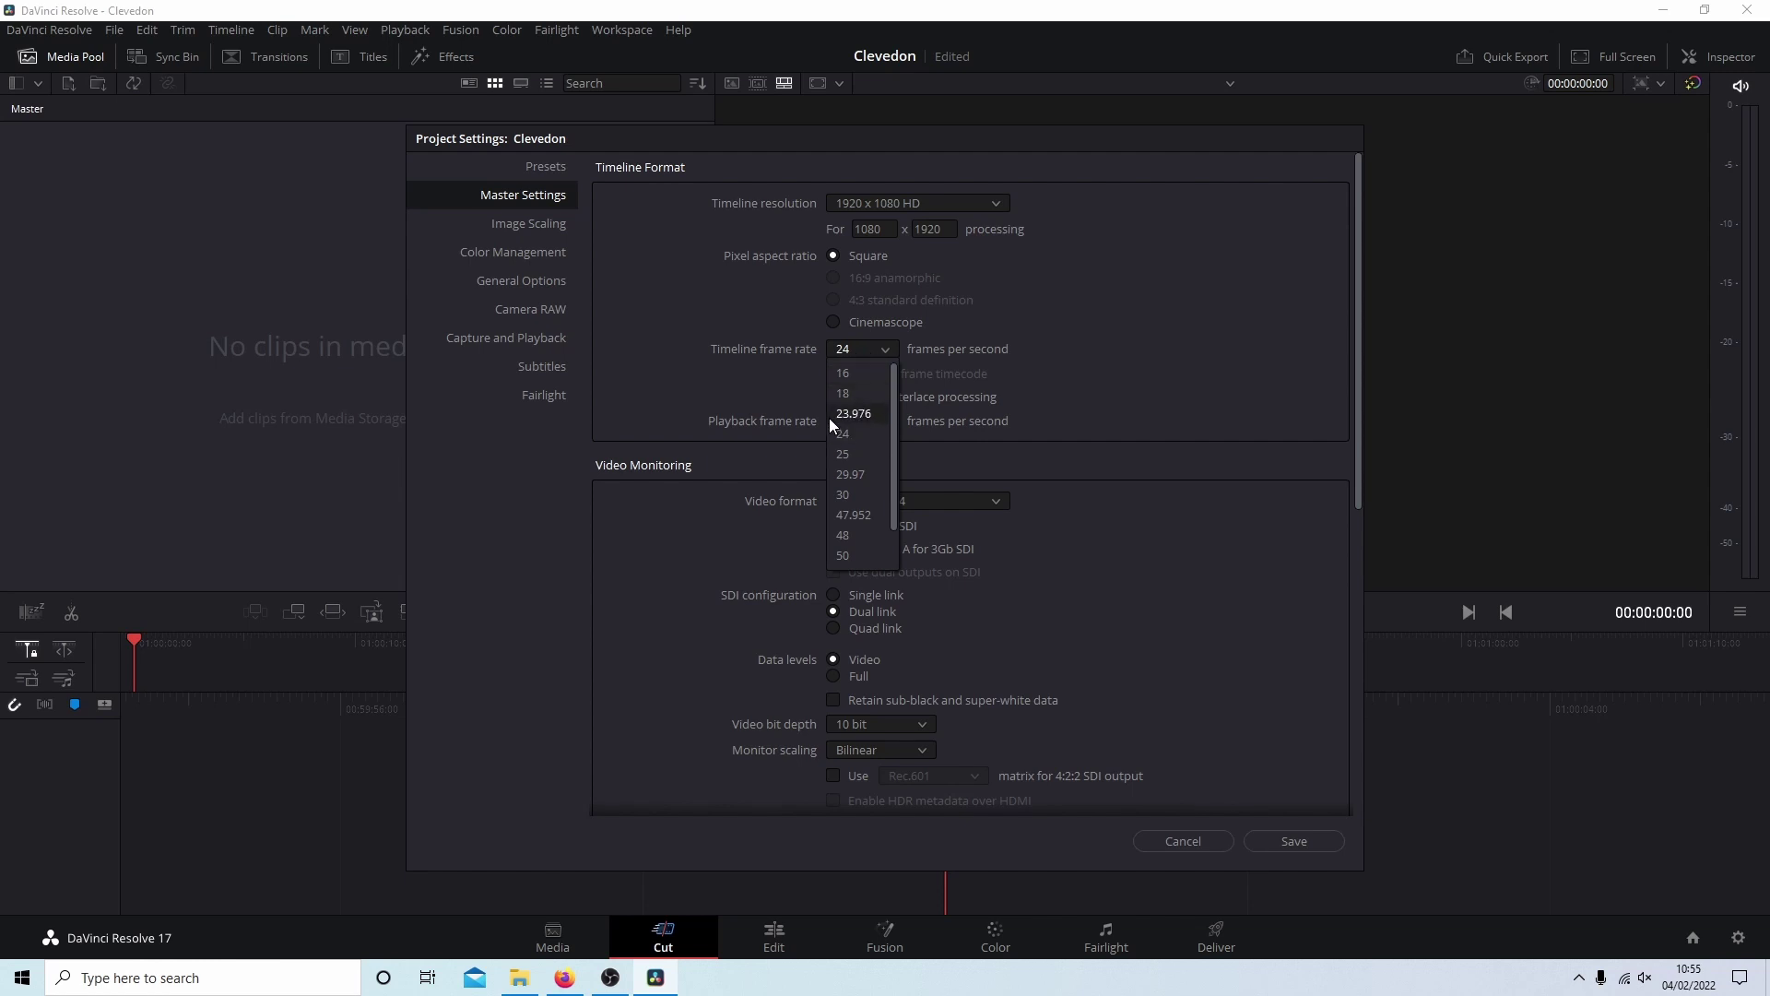
click(858, 453)
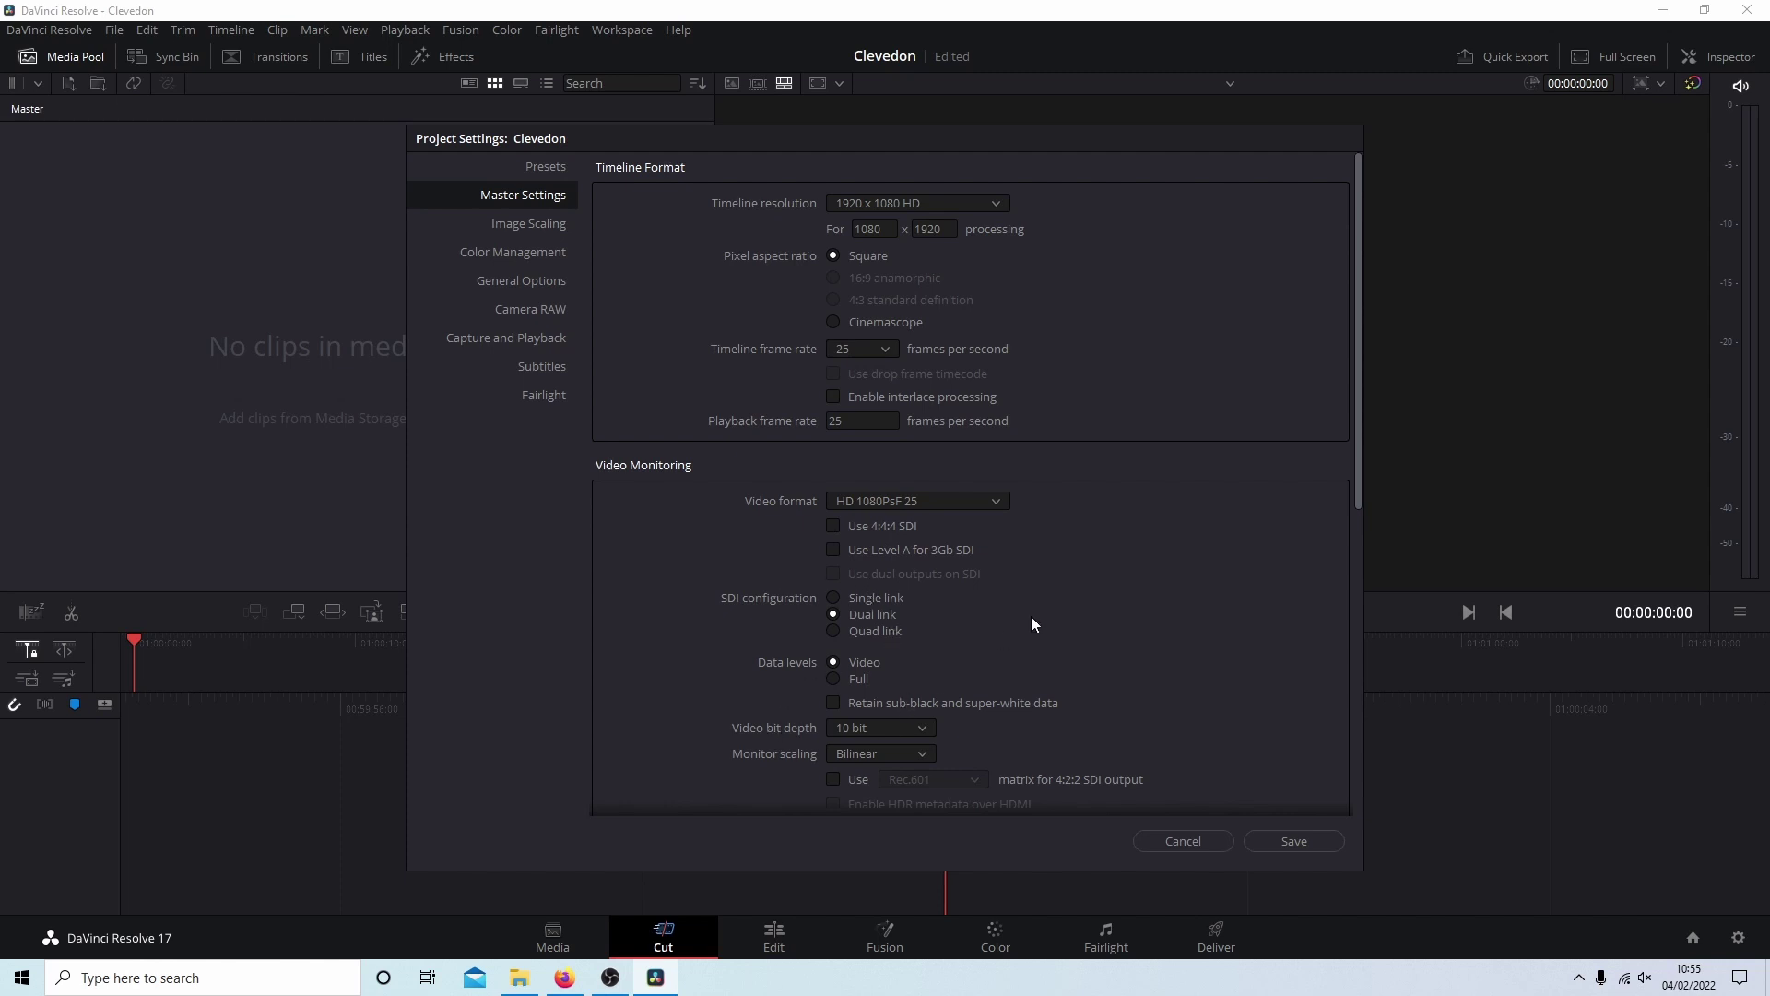
click(1291, 841)
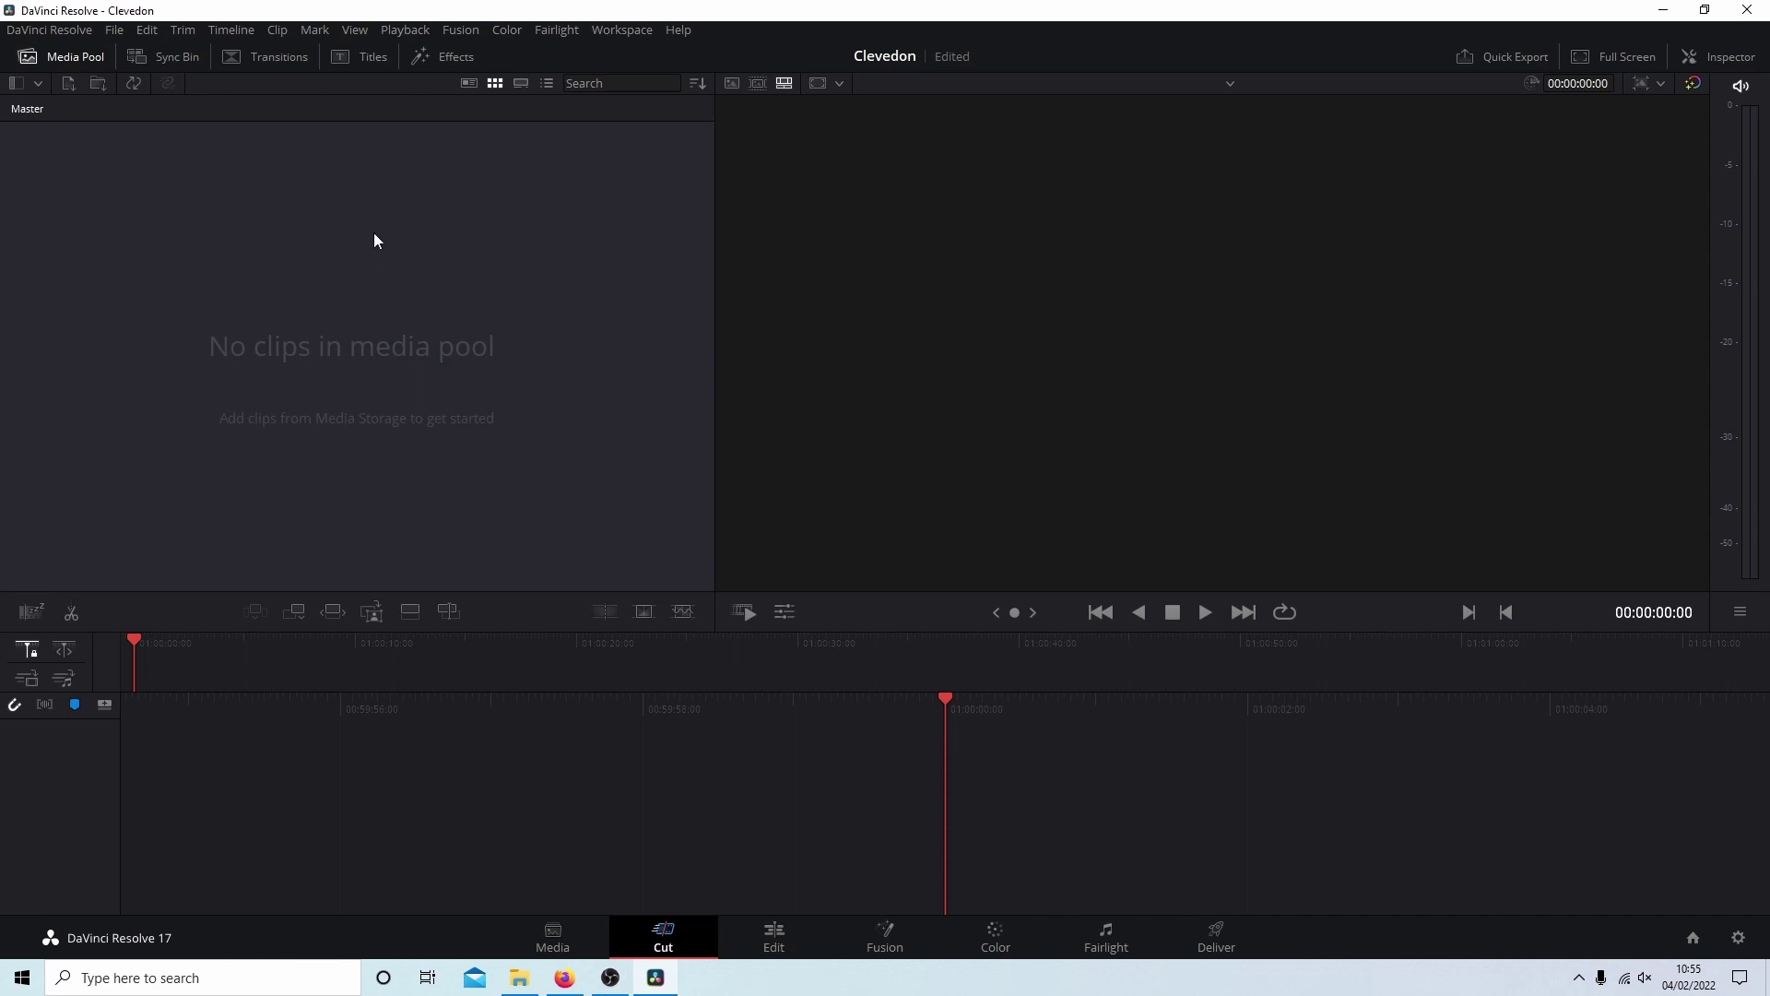
- Import CL1–CL4 from the CLEVEDON folder into the media pool, accepting the frame rate change
click(522, 988)
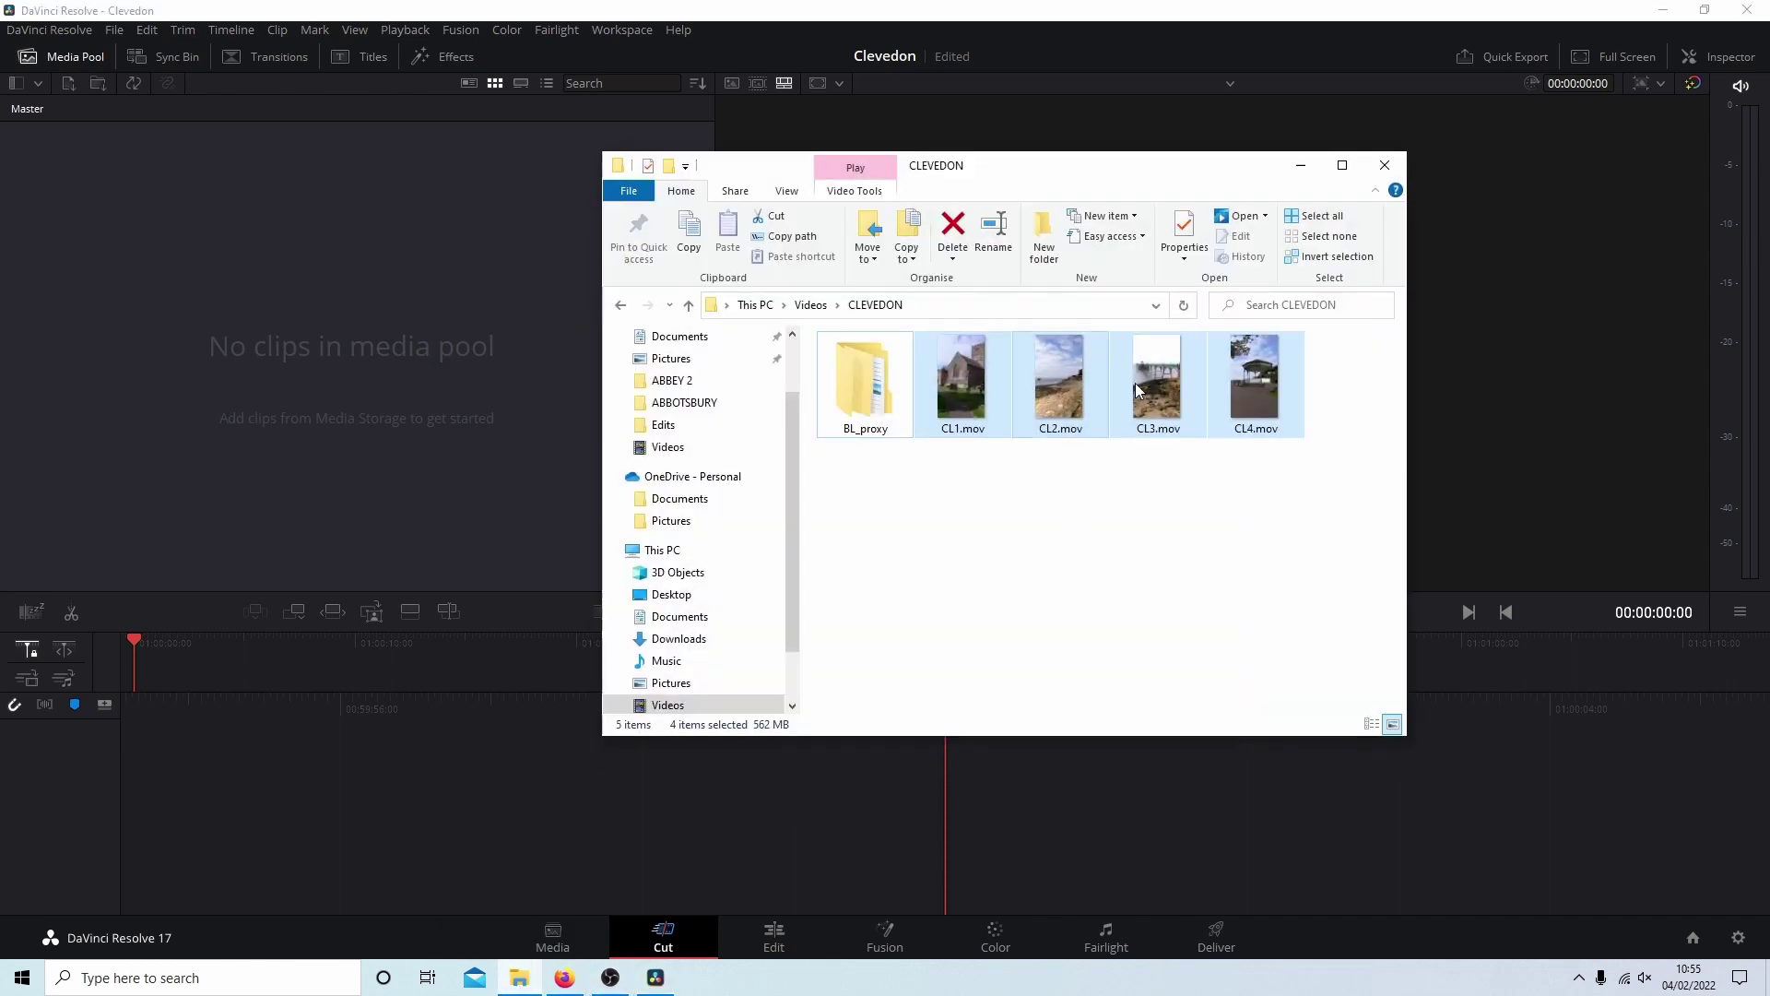
drag(1137, 390, 107, 269)
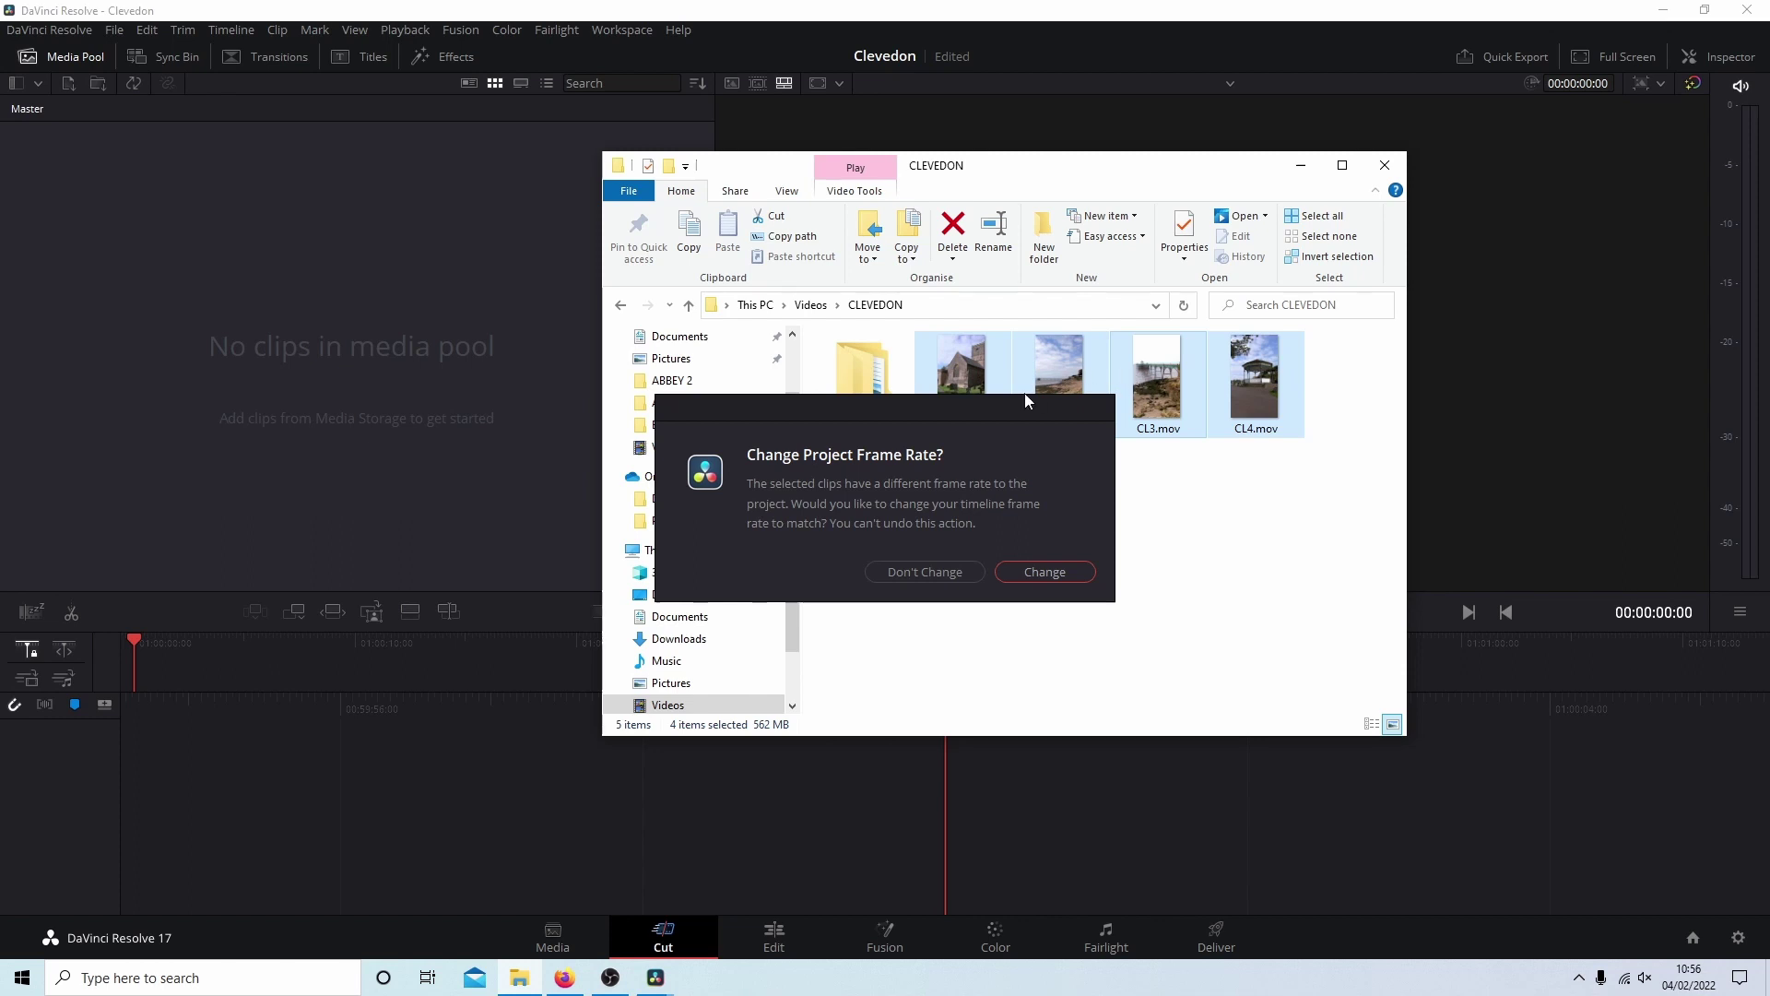
click(1052, 573)
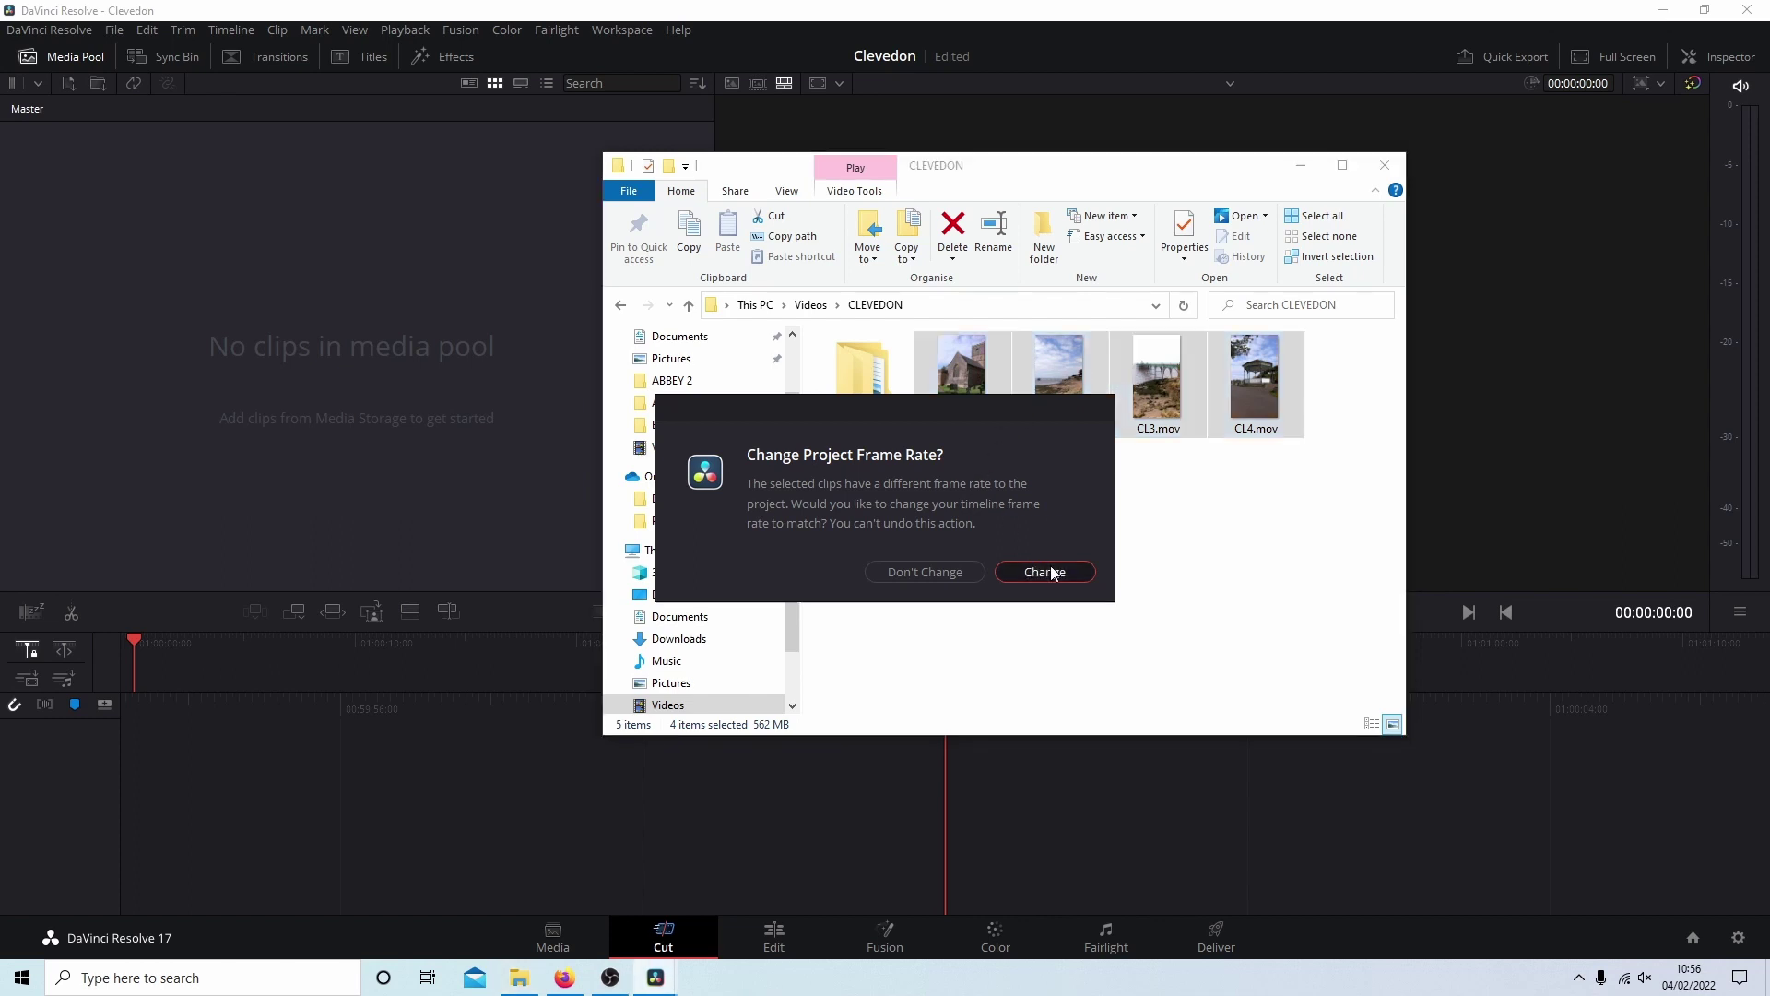
click(1301, 166)
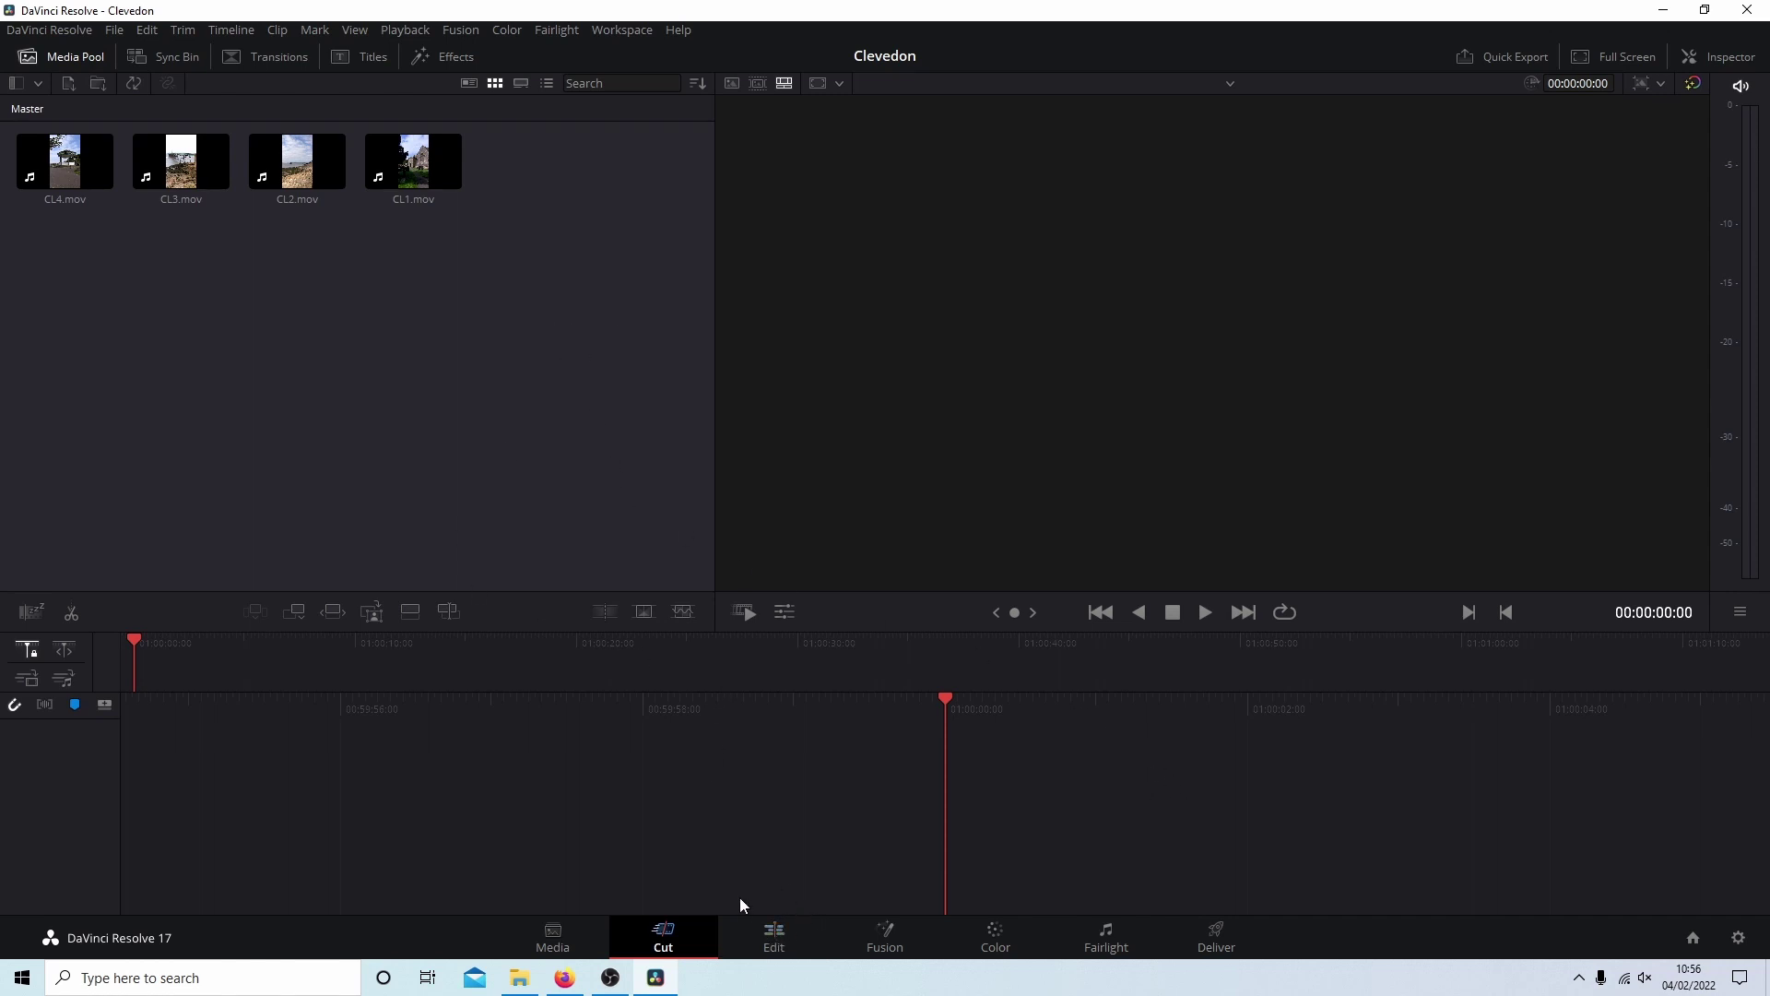
- On the Edit page, load CL1.mov in the source viewer and find the section's start
click(775, 938)
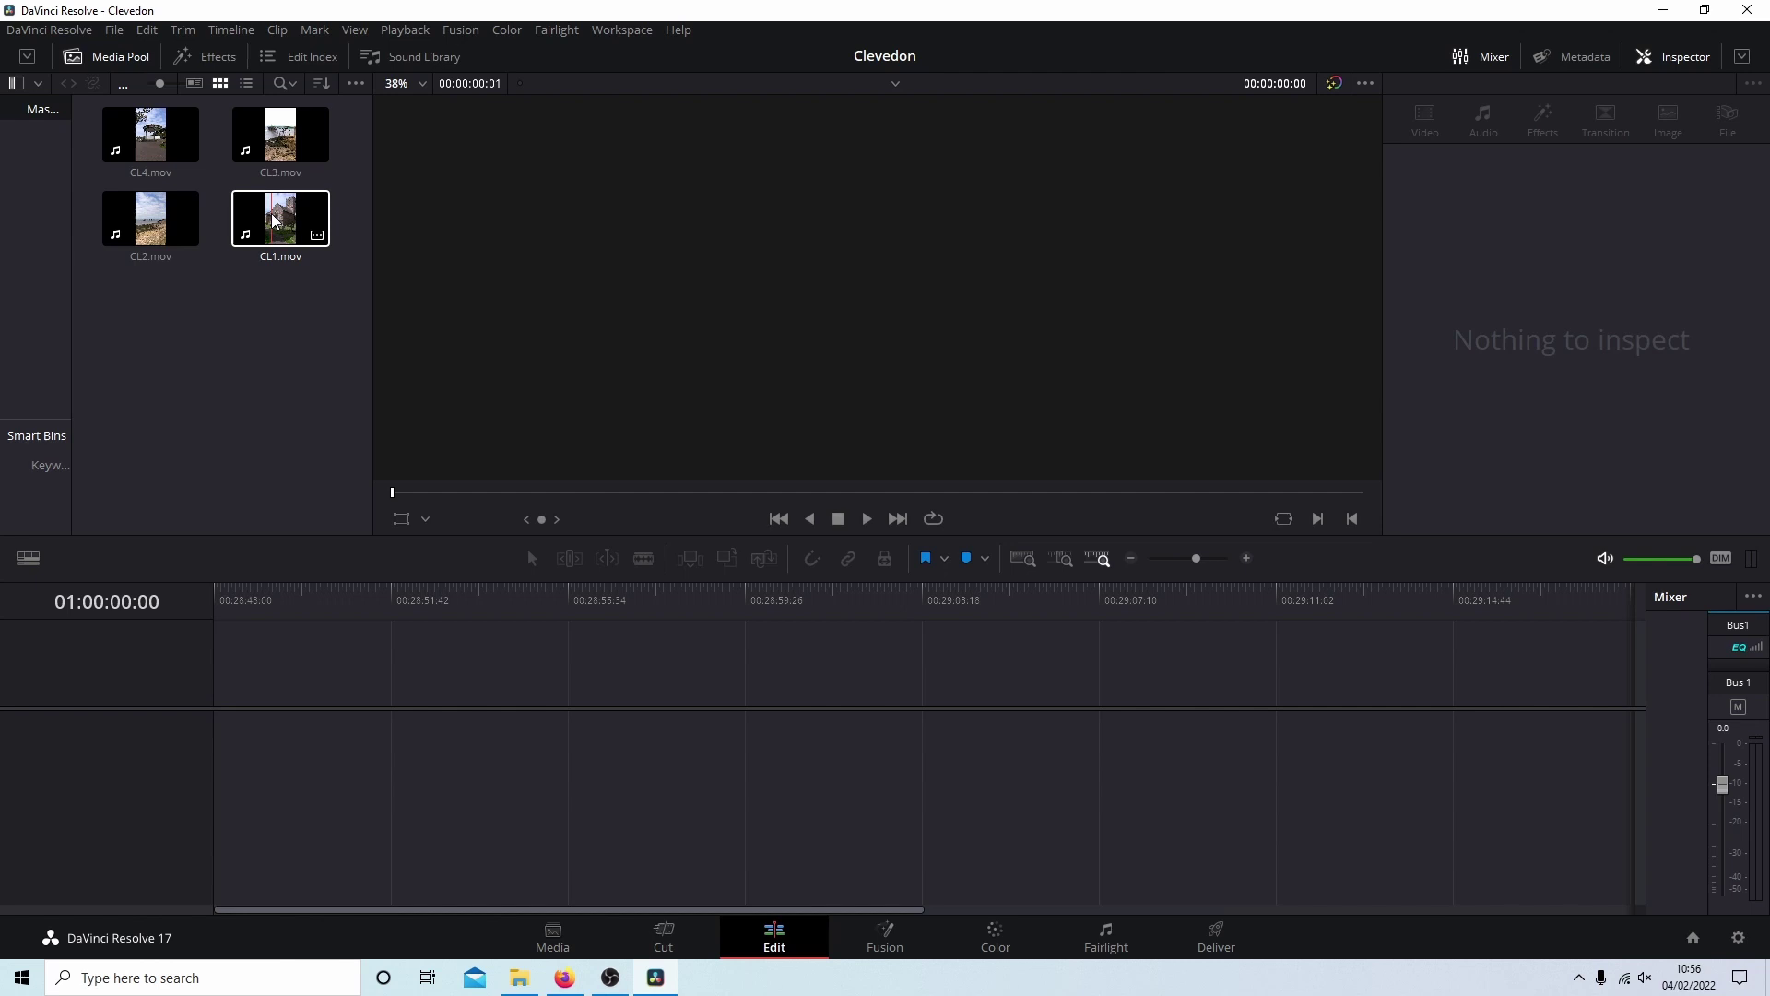
click(274, 219)
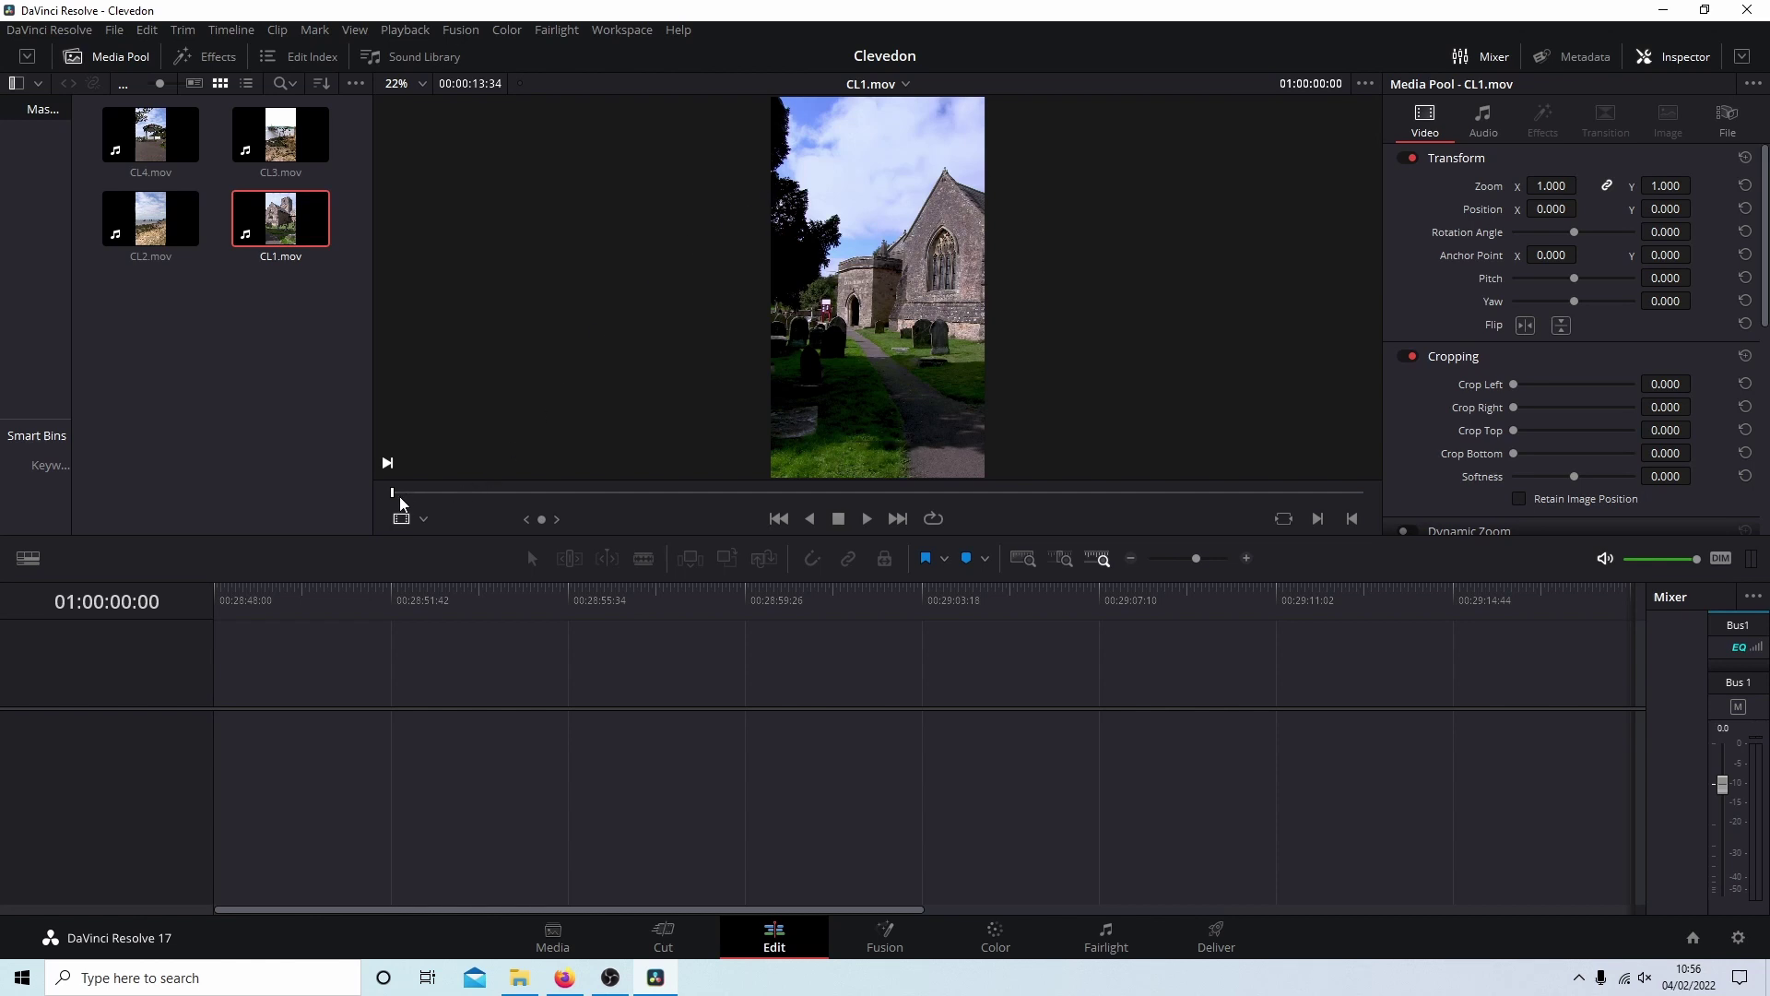
mouse_move(397, 491)
mouse_down()
mouse_move(575, 497)
mouse_move(392, 494)
mouse_up()
click(867, 518)
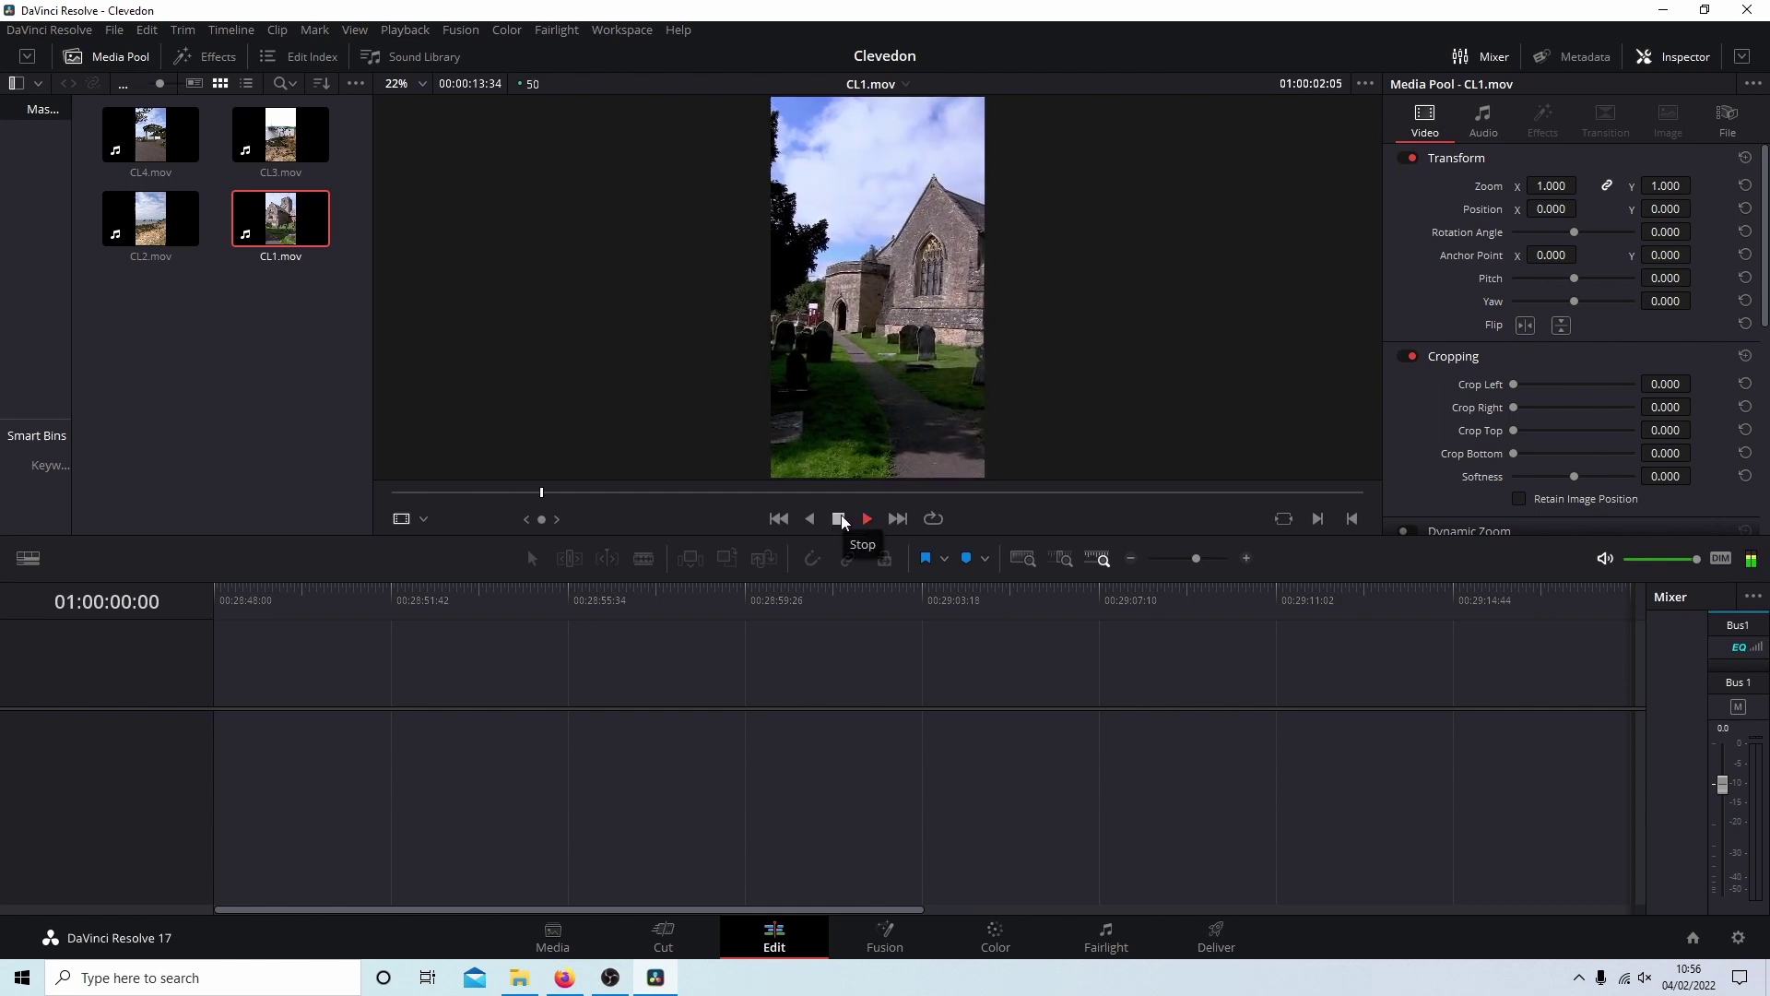
click(839, 518)
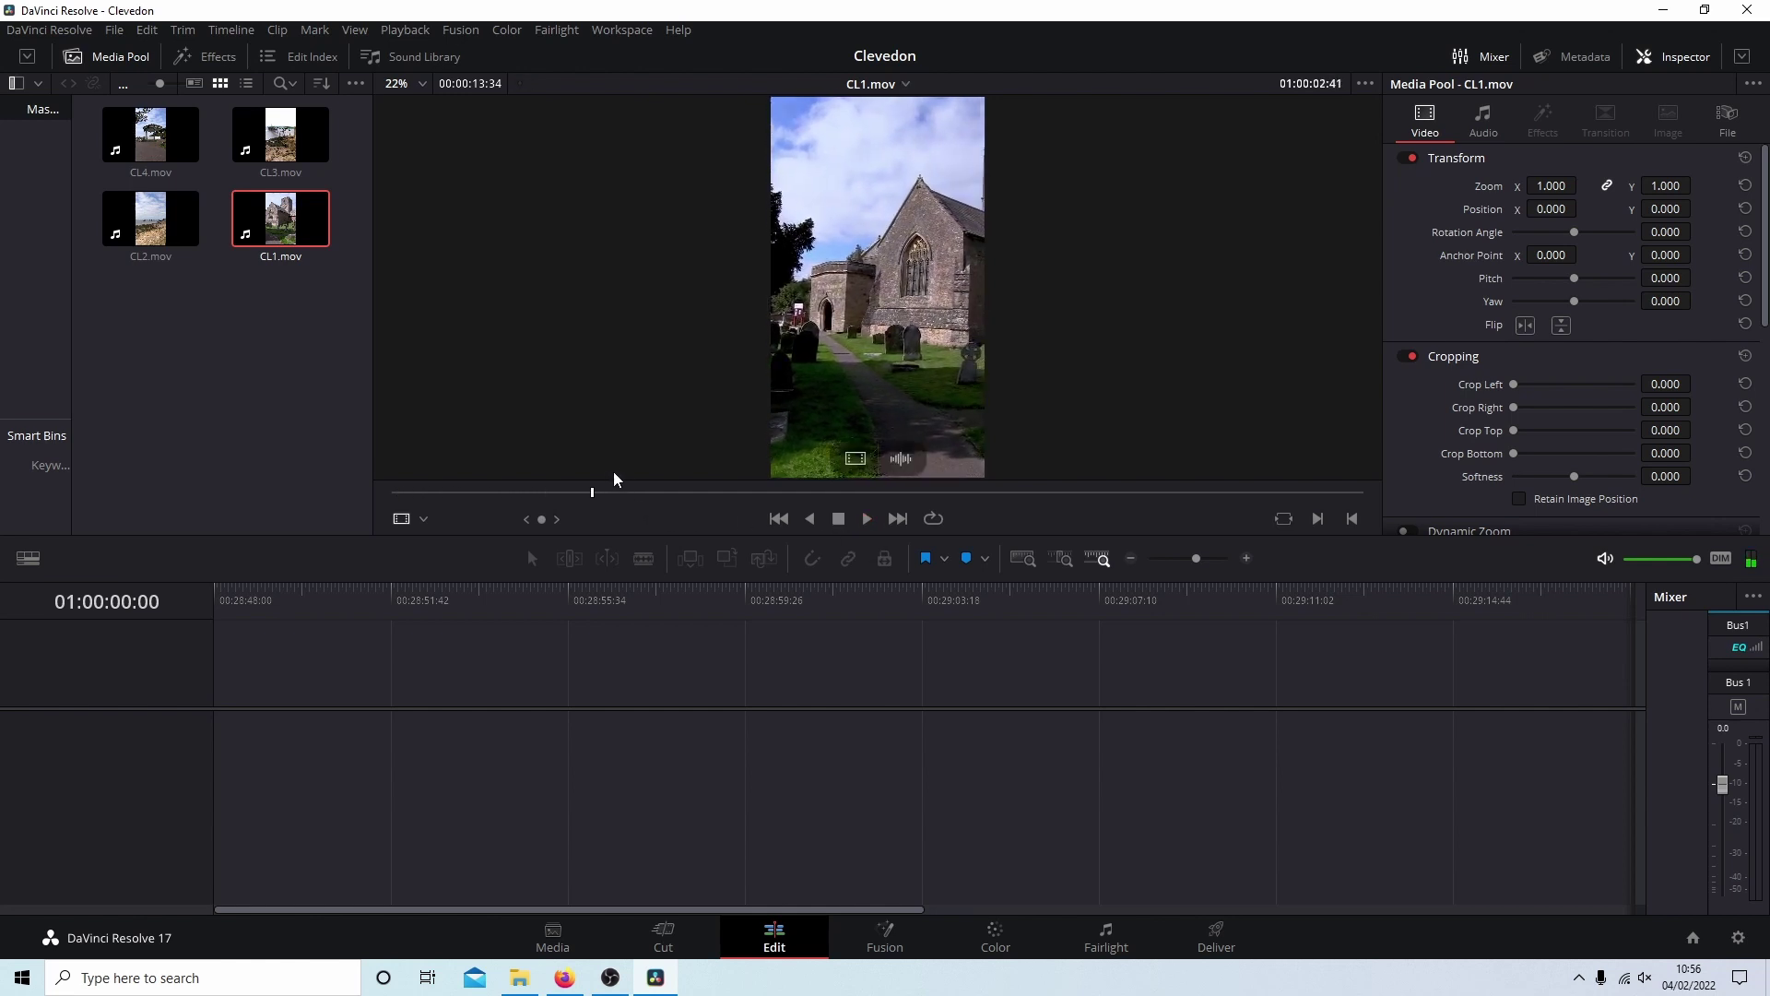
drag(595, 494, 586, 495)
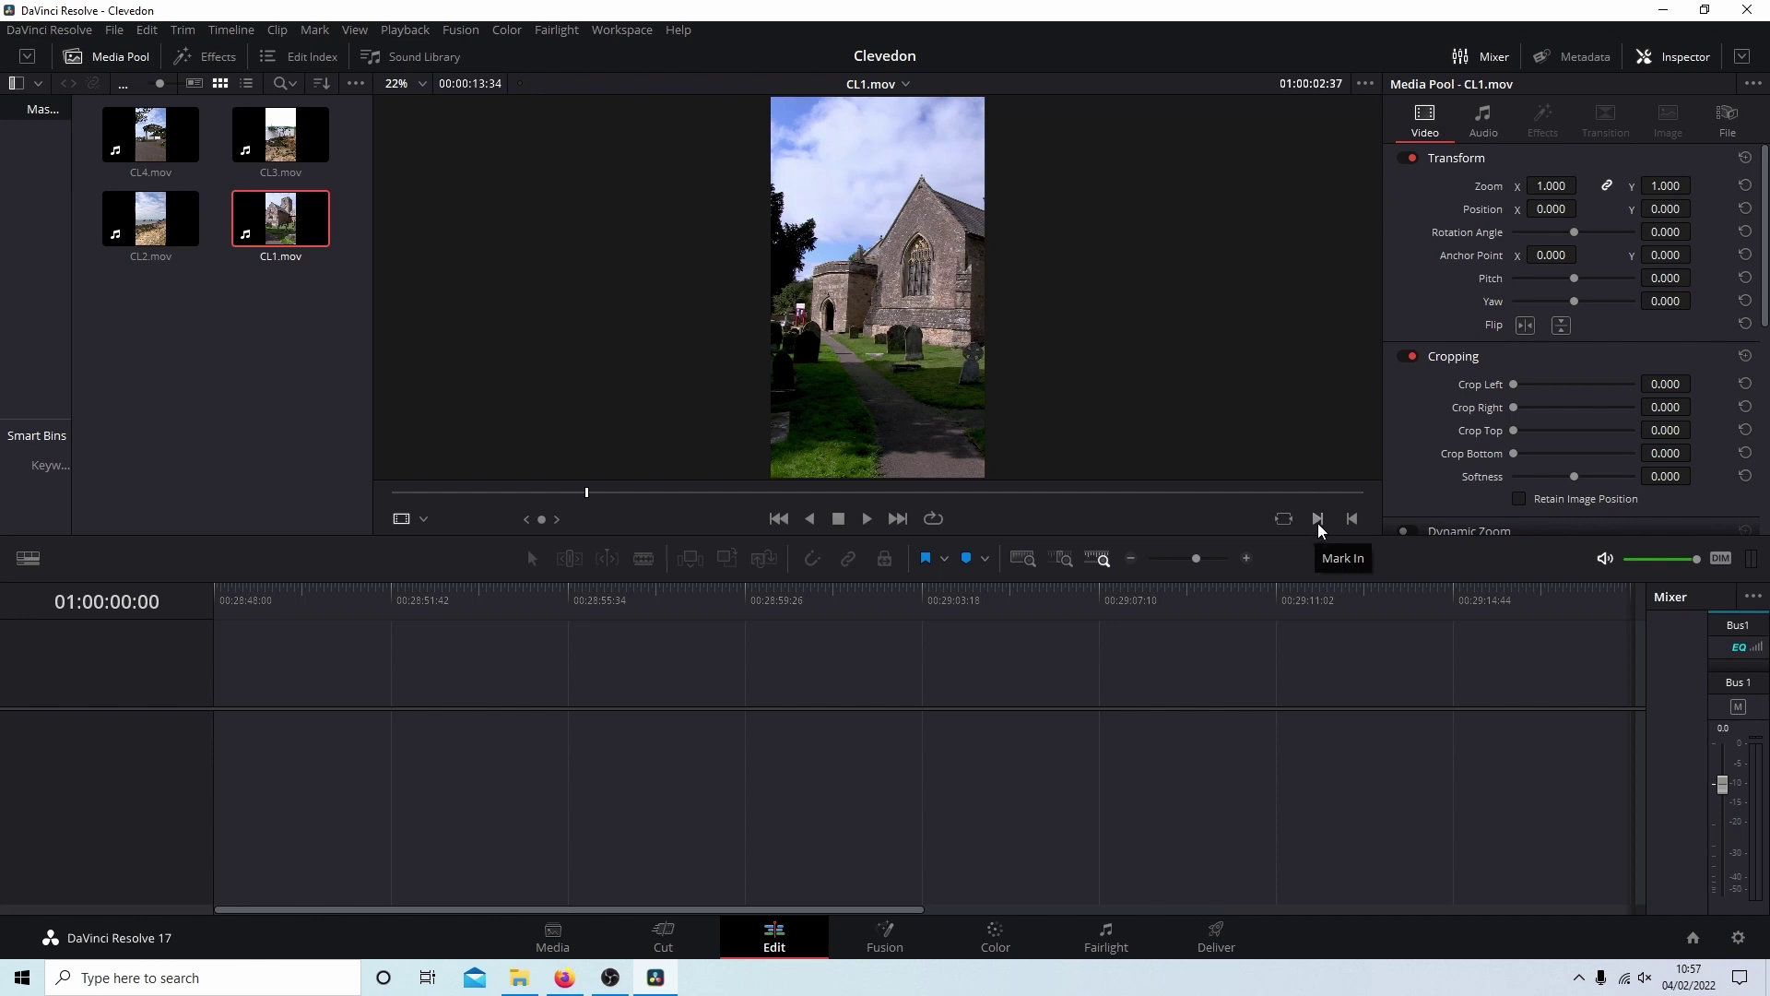
- Mark in and out points on CL1.mov for a 00:00:07:31 section
click(1318, 521)
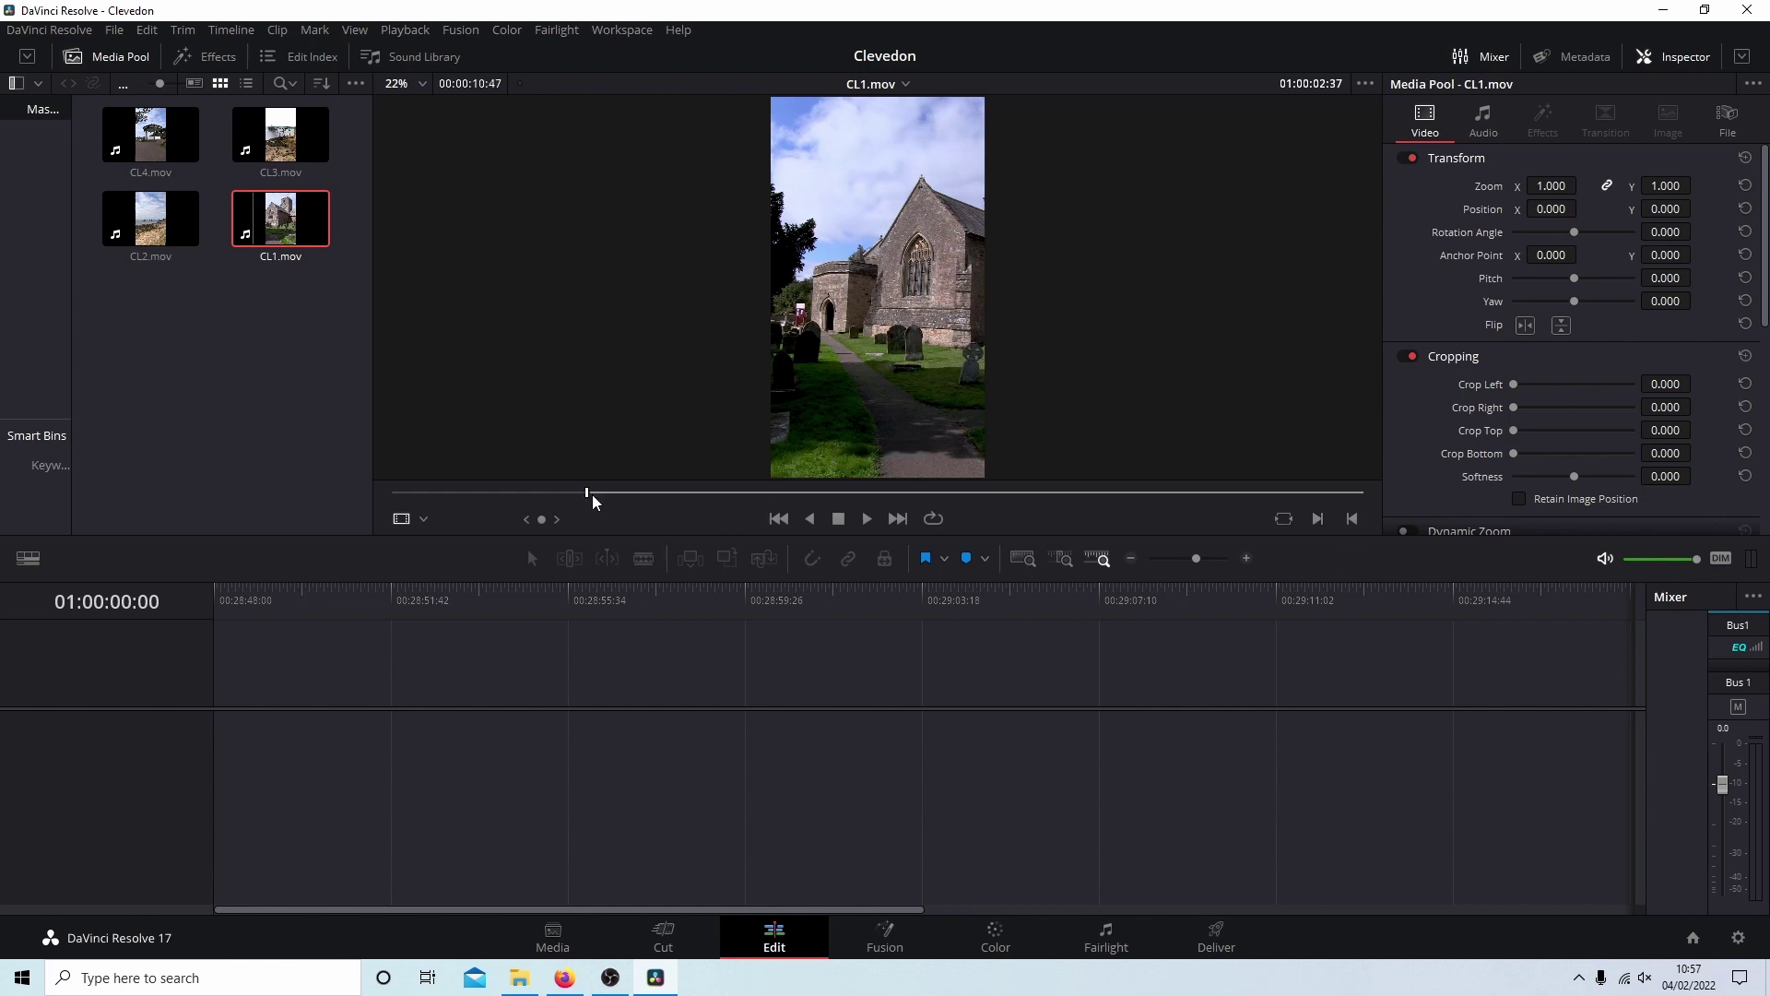
click(867, 519)
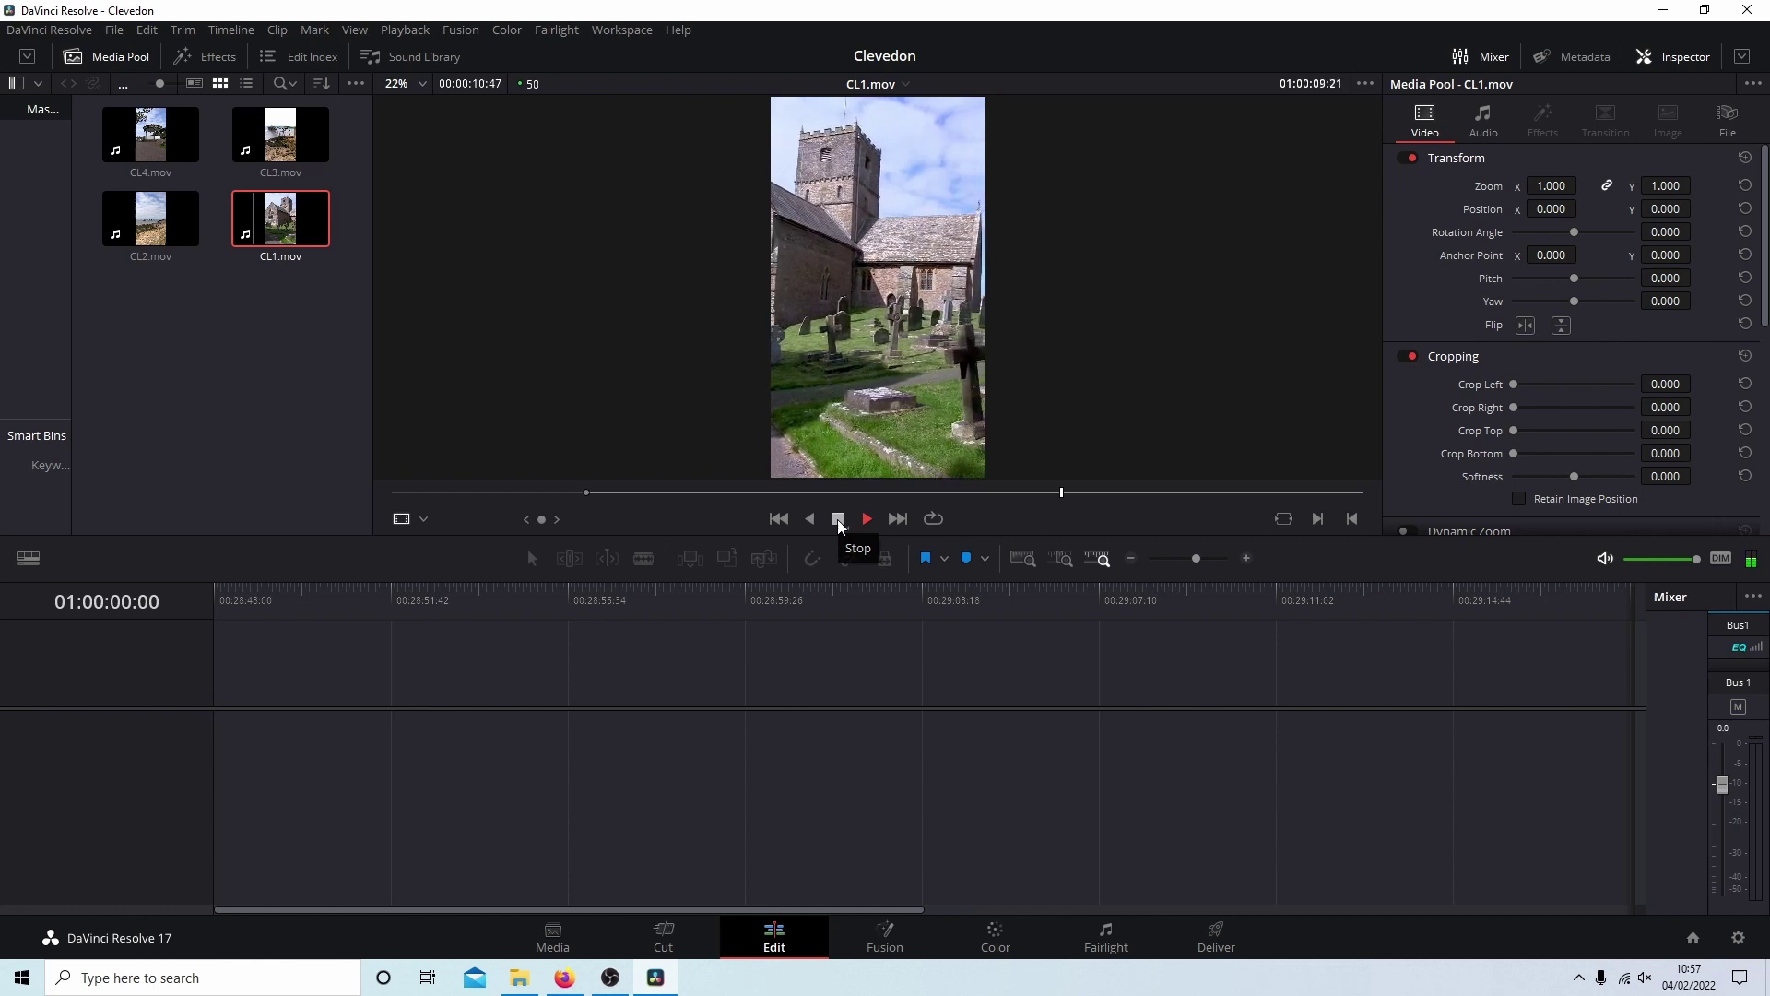
click(839, 520)
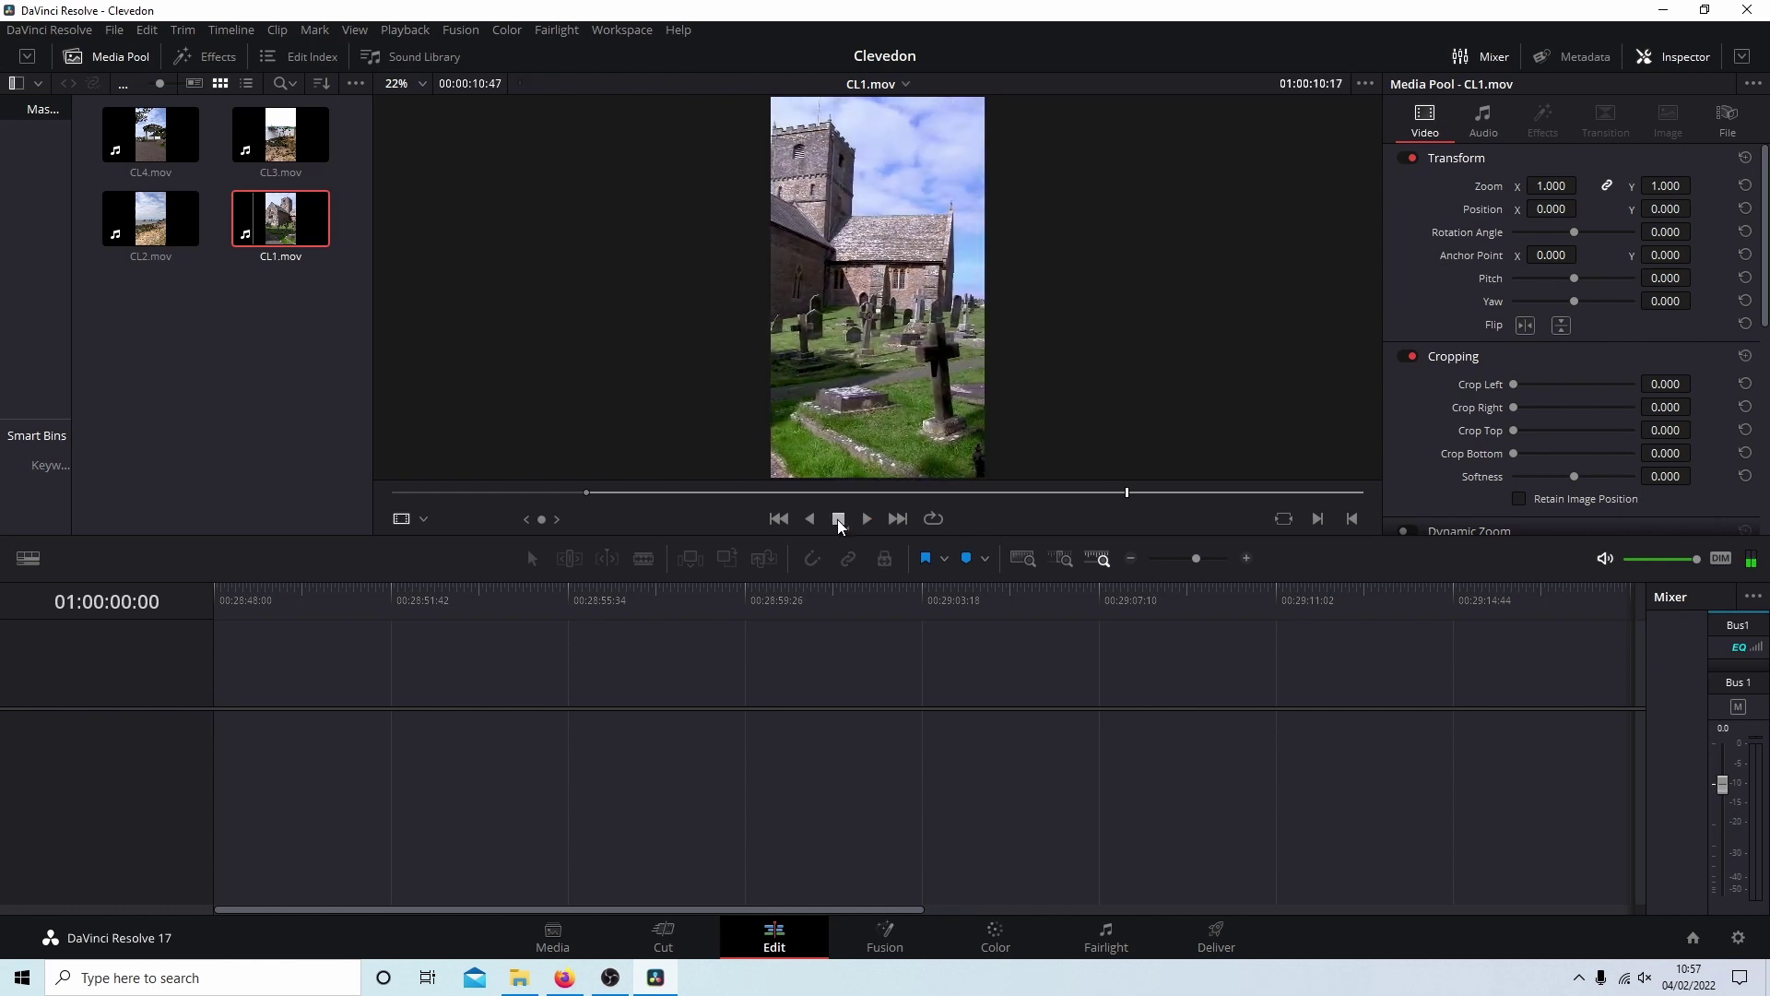
click(1354, 521)
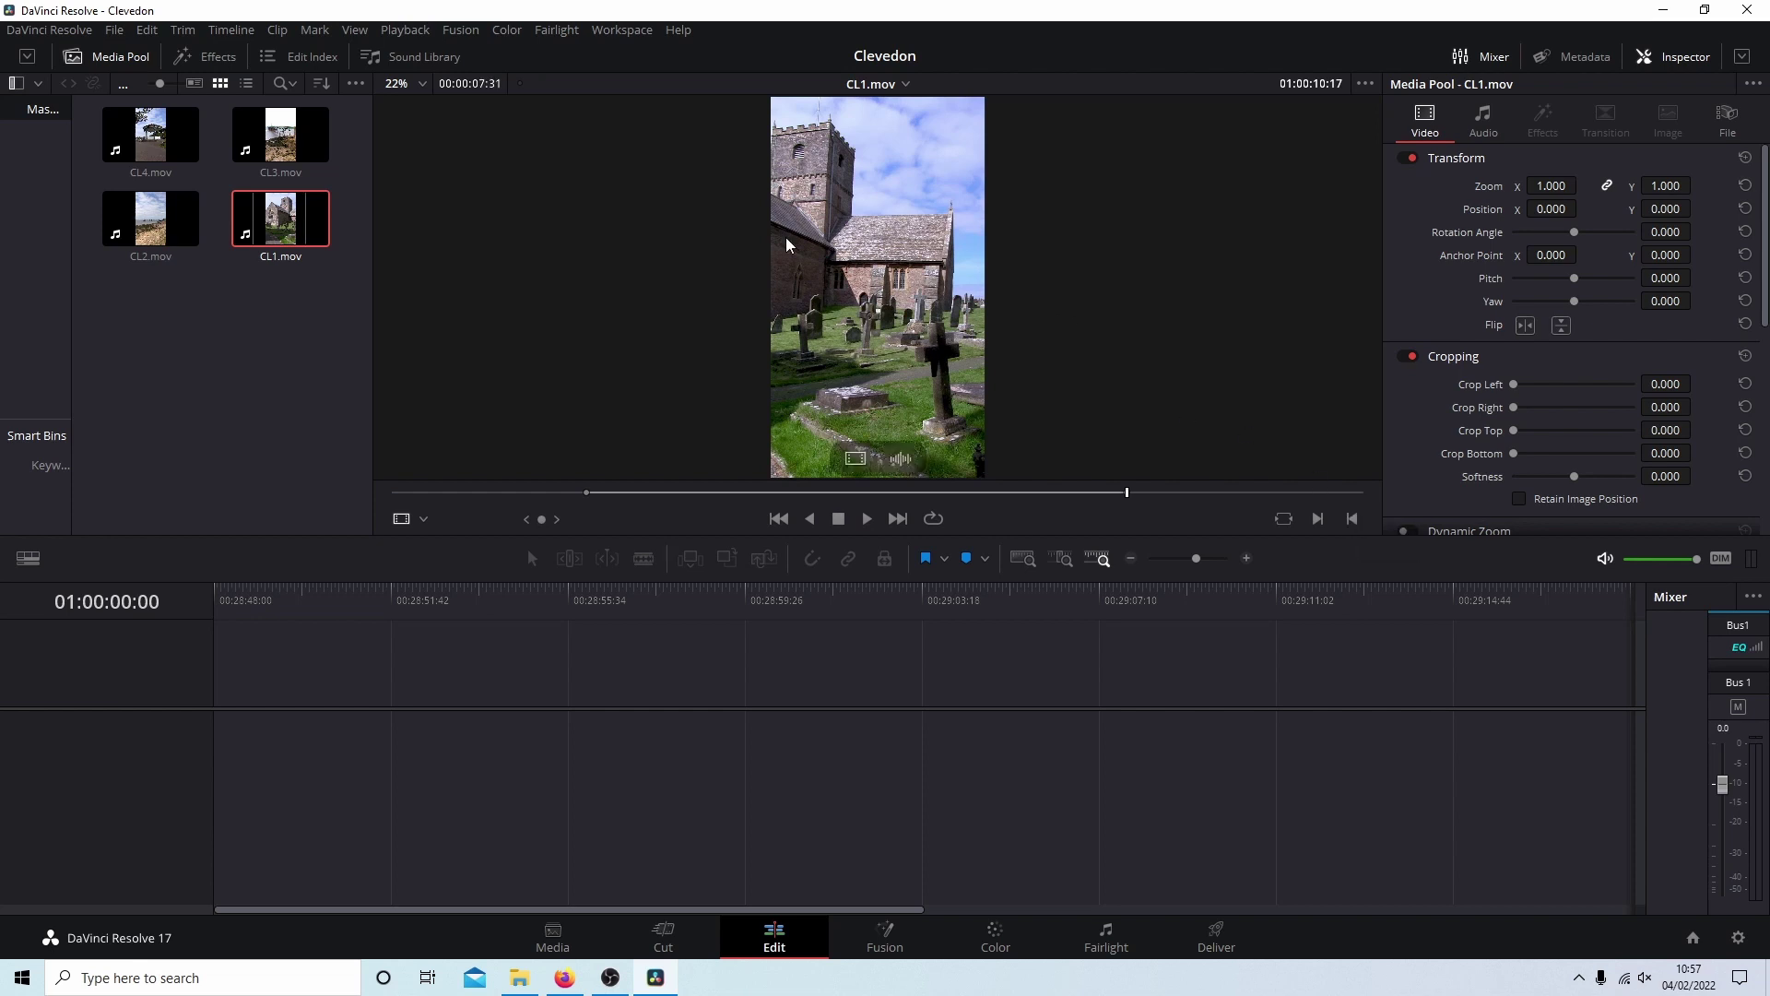
- Place the marked CL1.mov at the start of Timeline 1 and trim its end slightly
drag(886, 205, 396, 728)
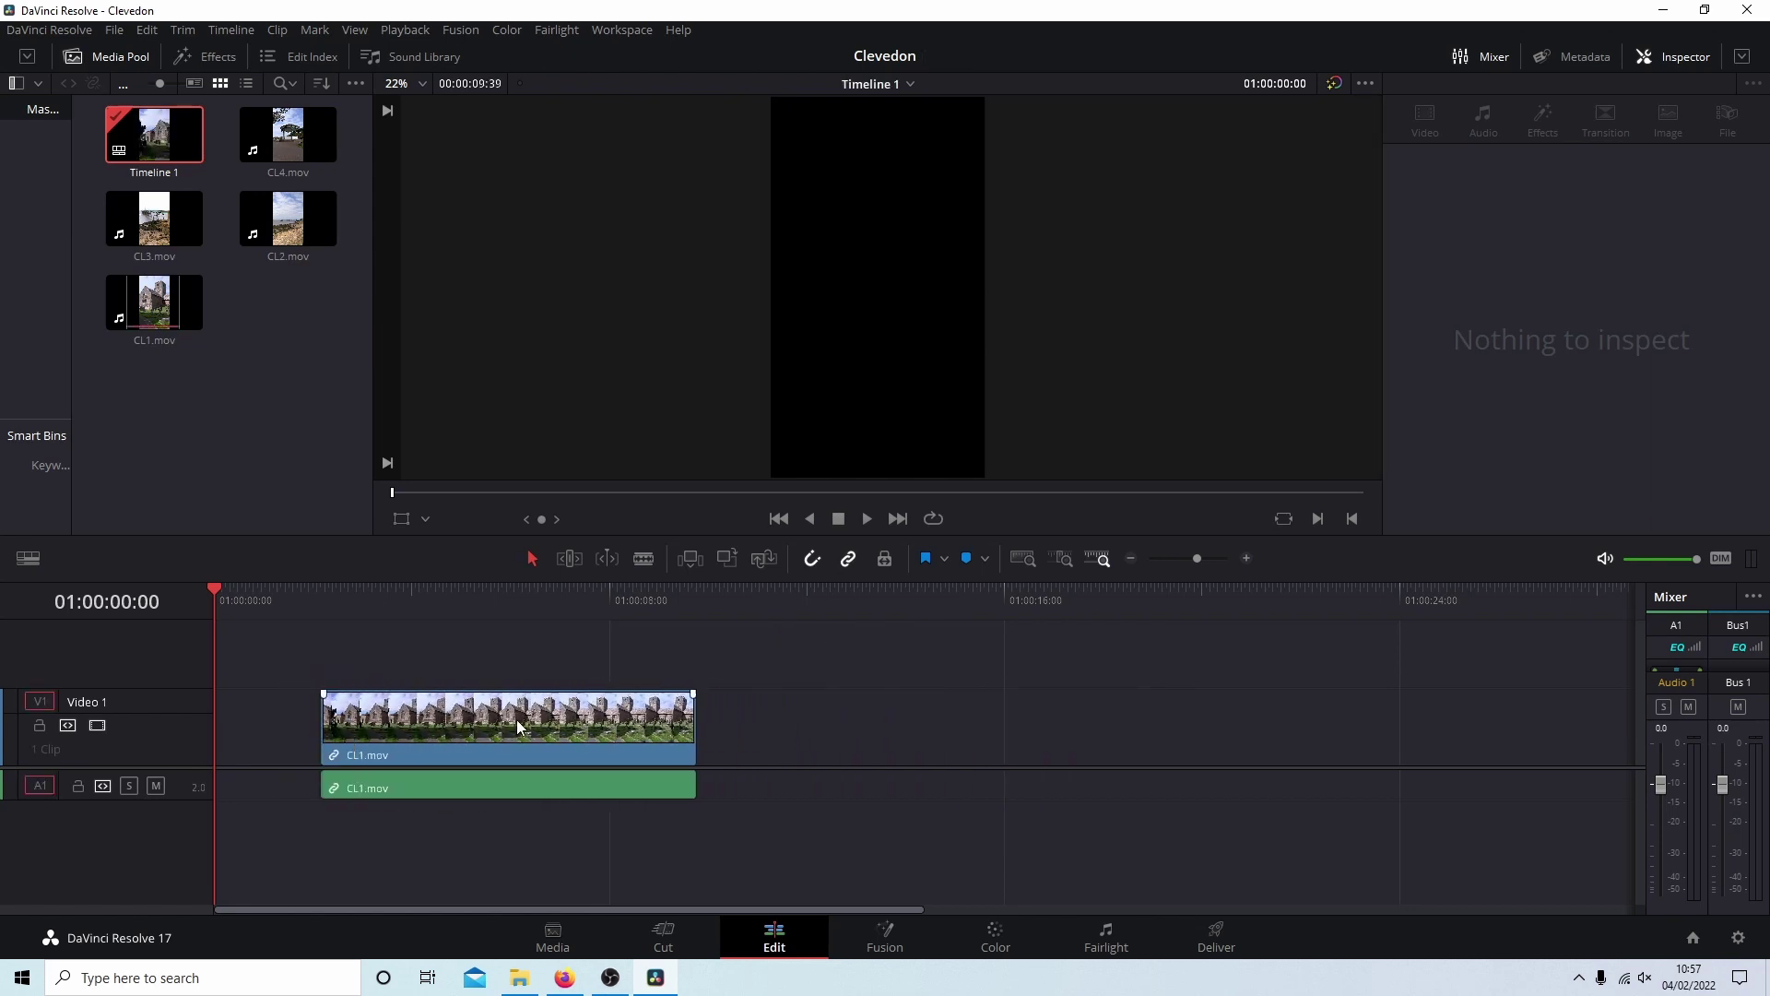
drag(518, 726, 424, 710)
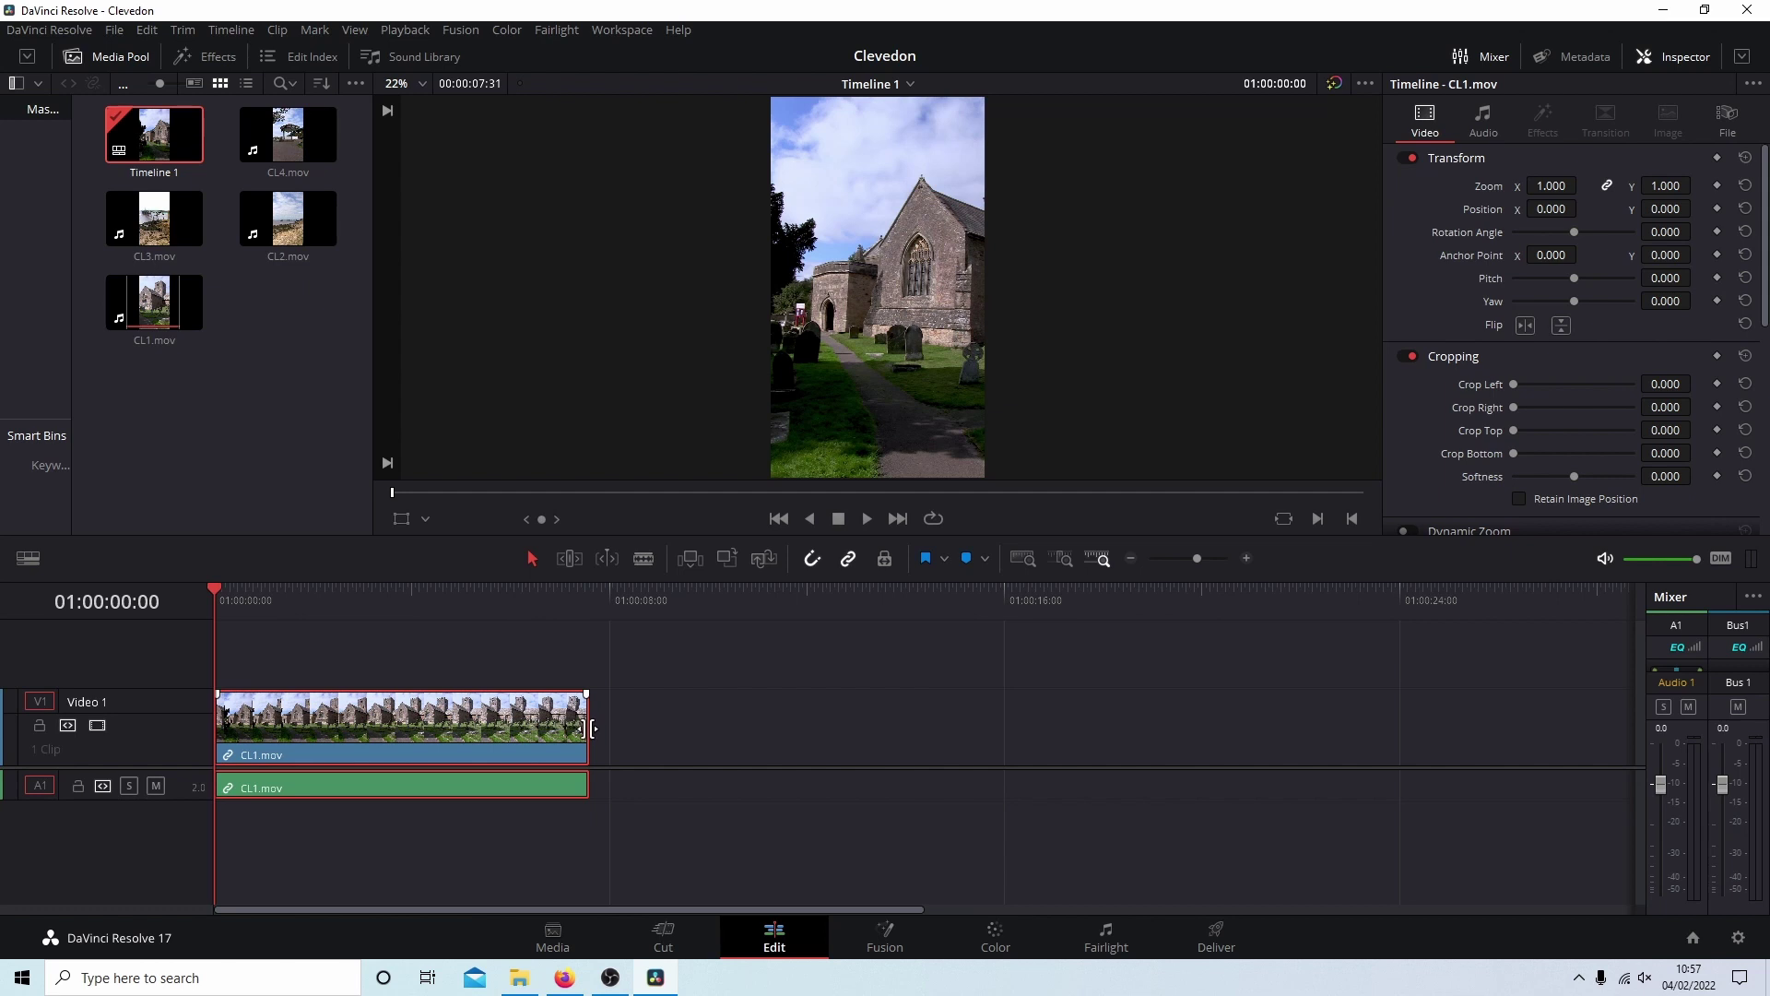
drag(424, 725, 534, 731)
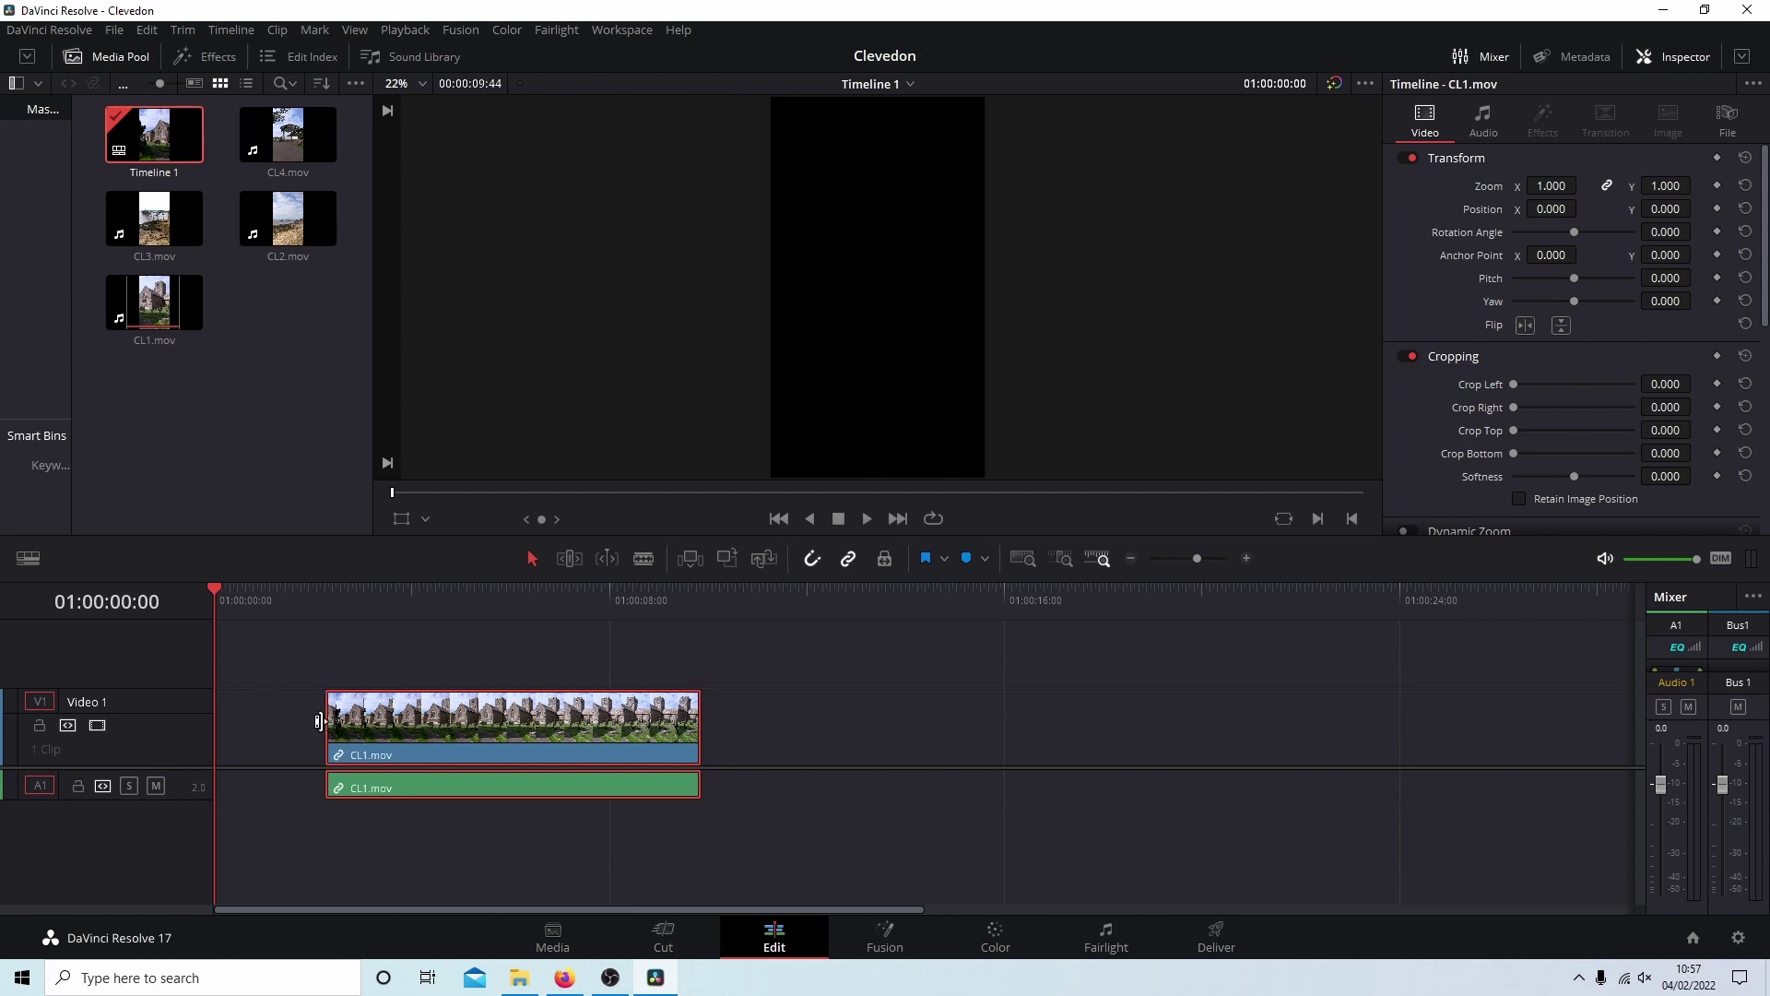
drag(330, 726, 312, 725)
drag(468, 717, 375, 725)
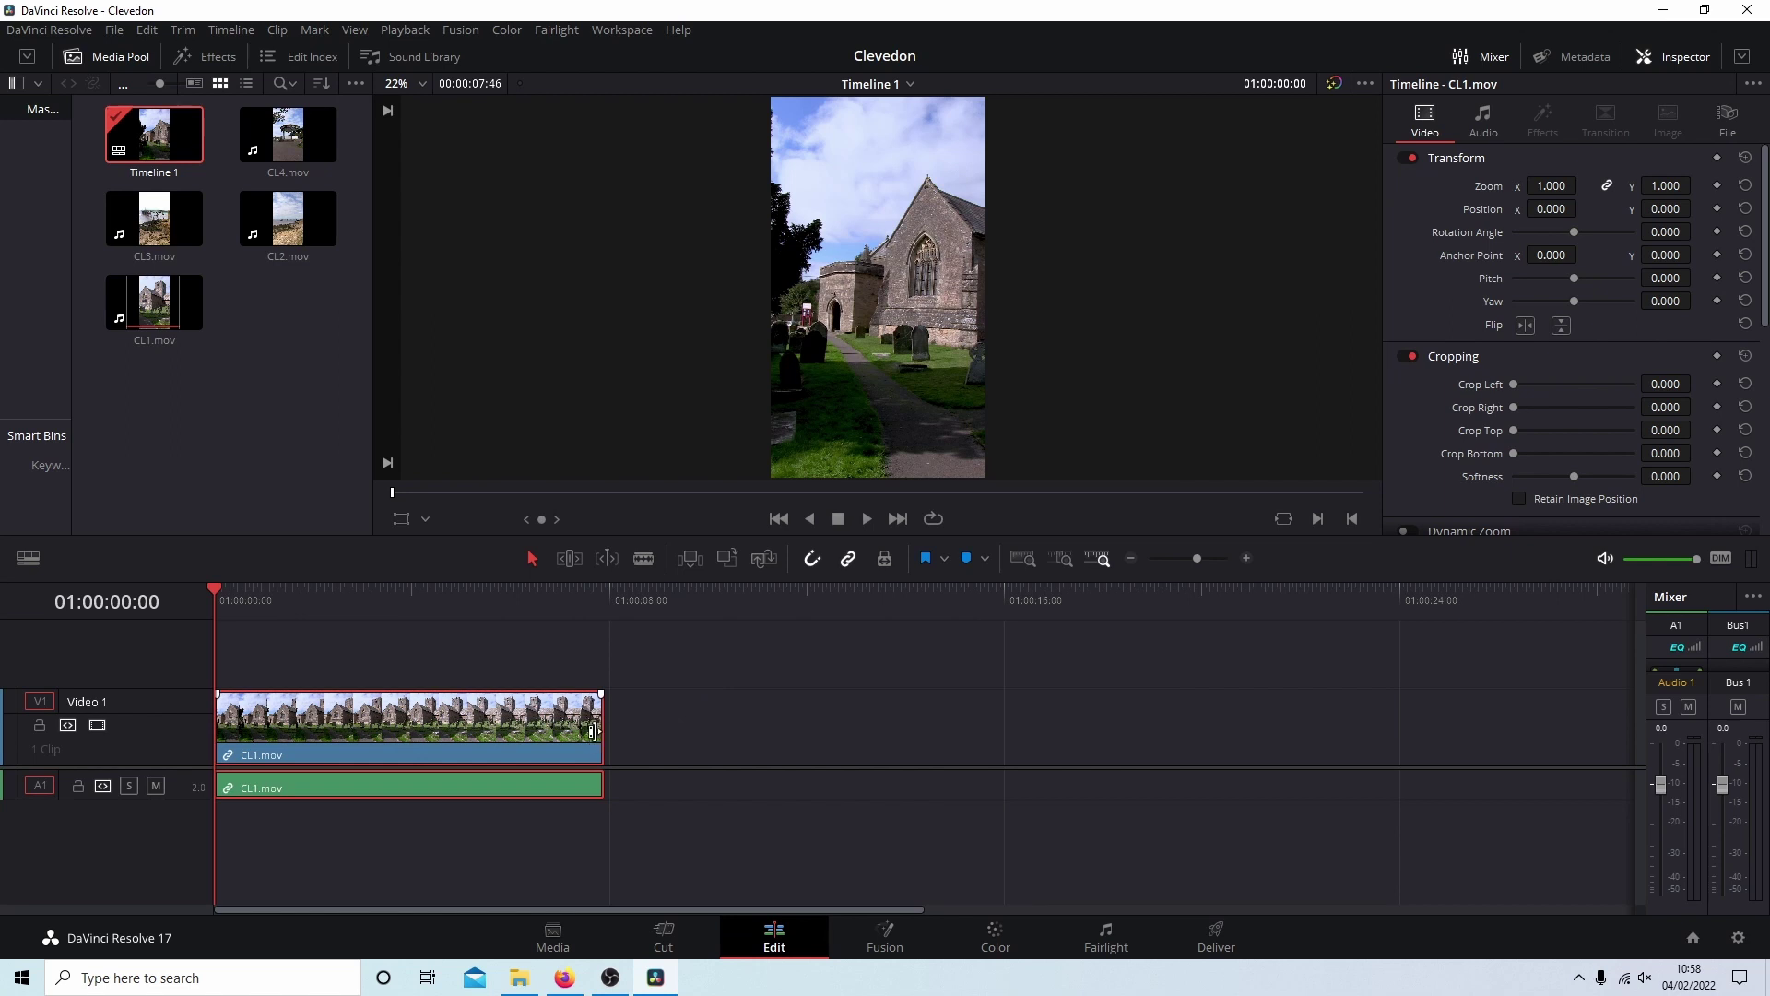
drag(605, 728, 601, 742)
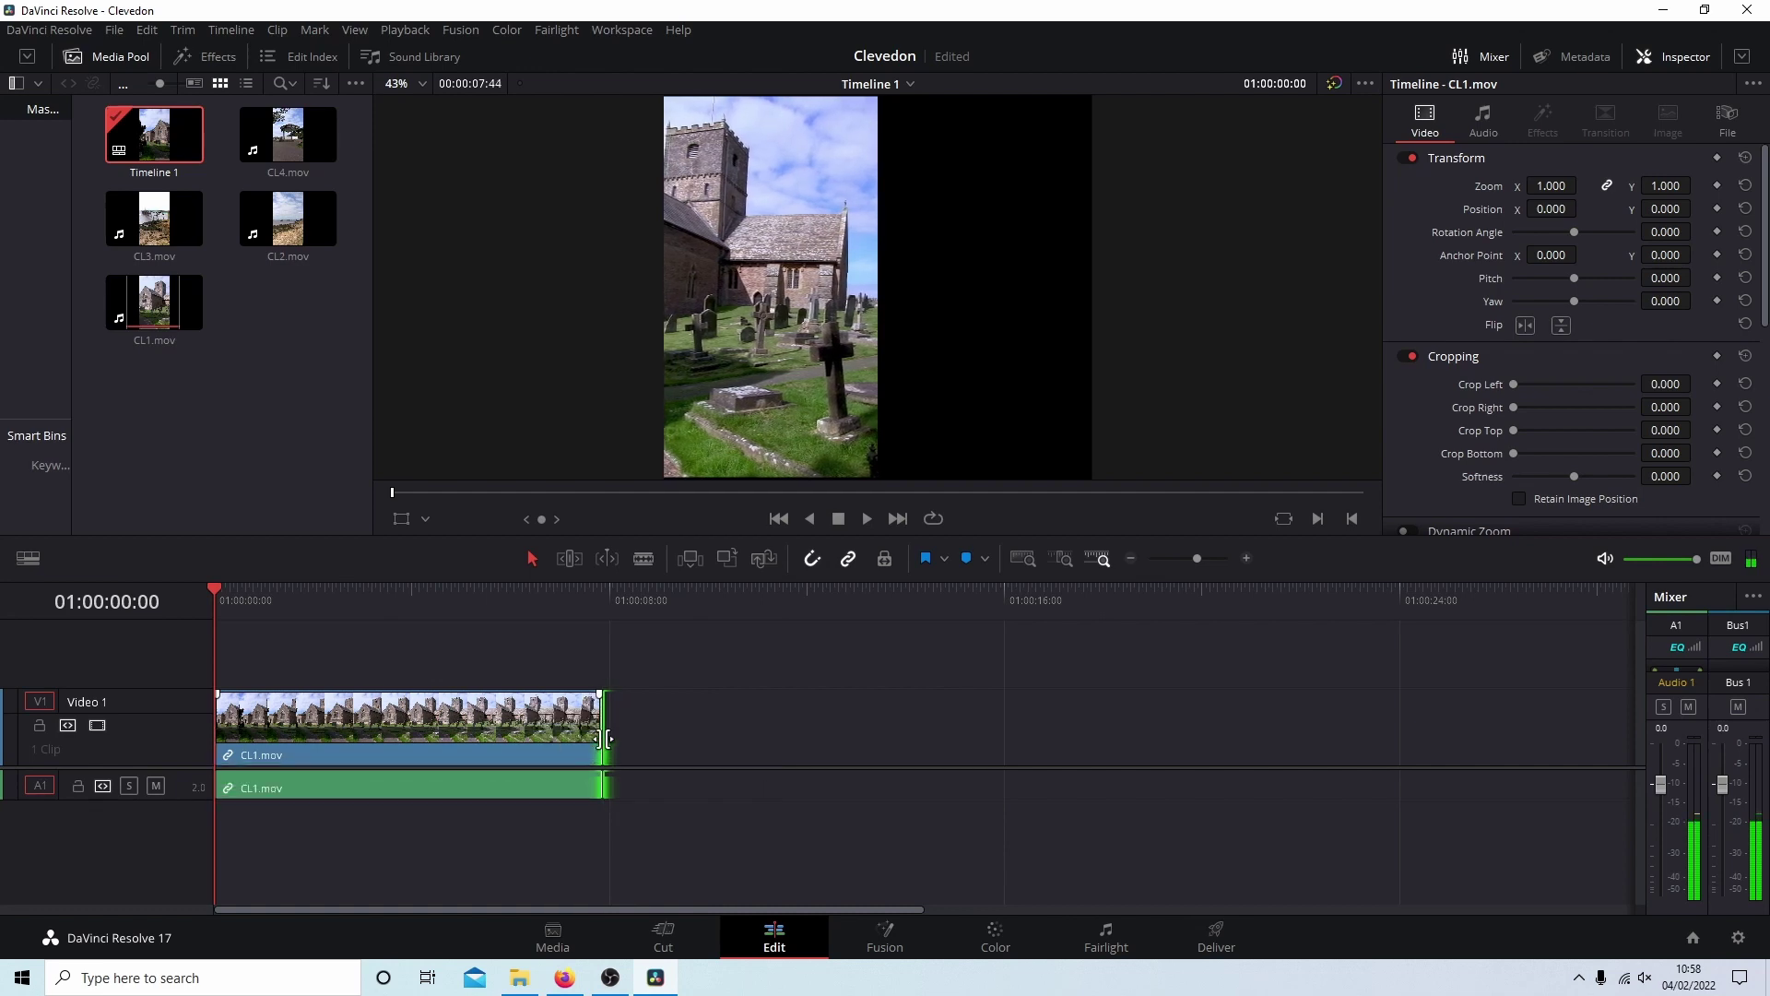
- Save the project with Ctrl+S and load CL2.mov into the source viewer
key(ctrl+s)
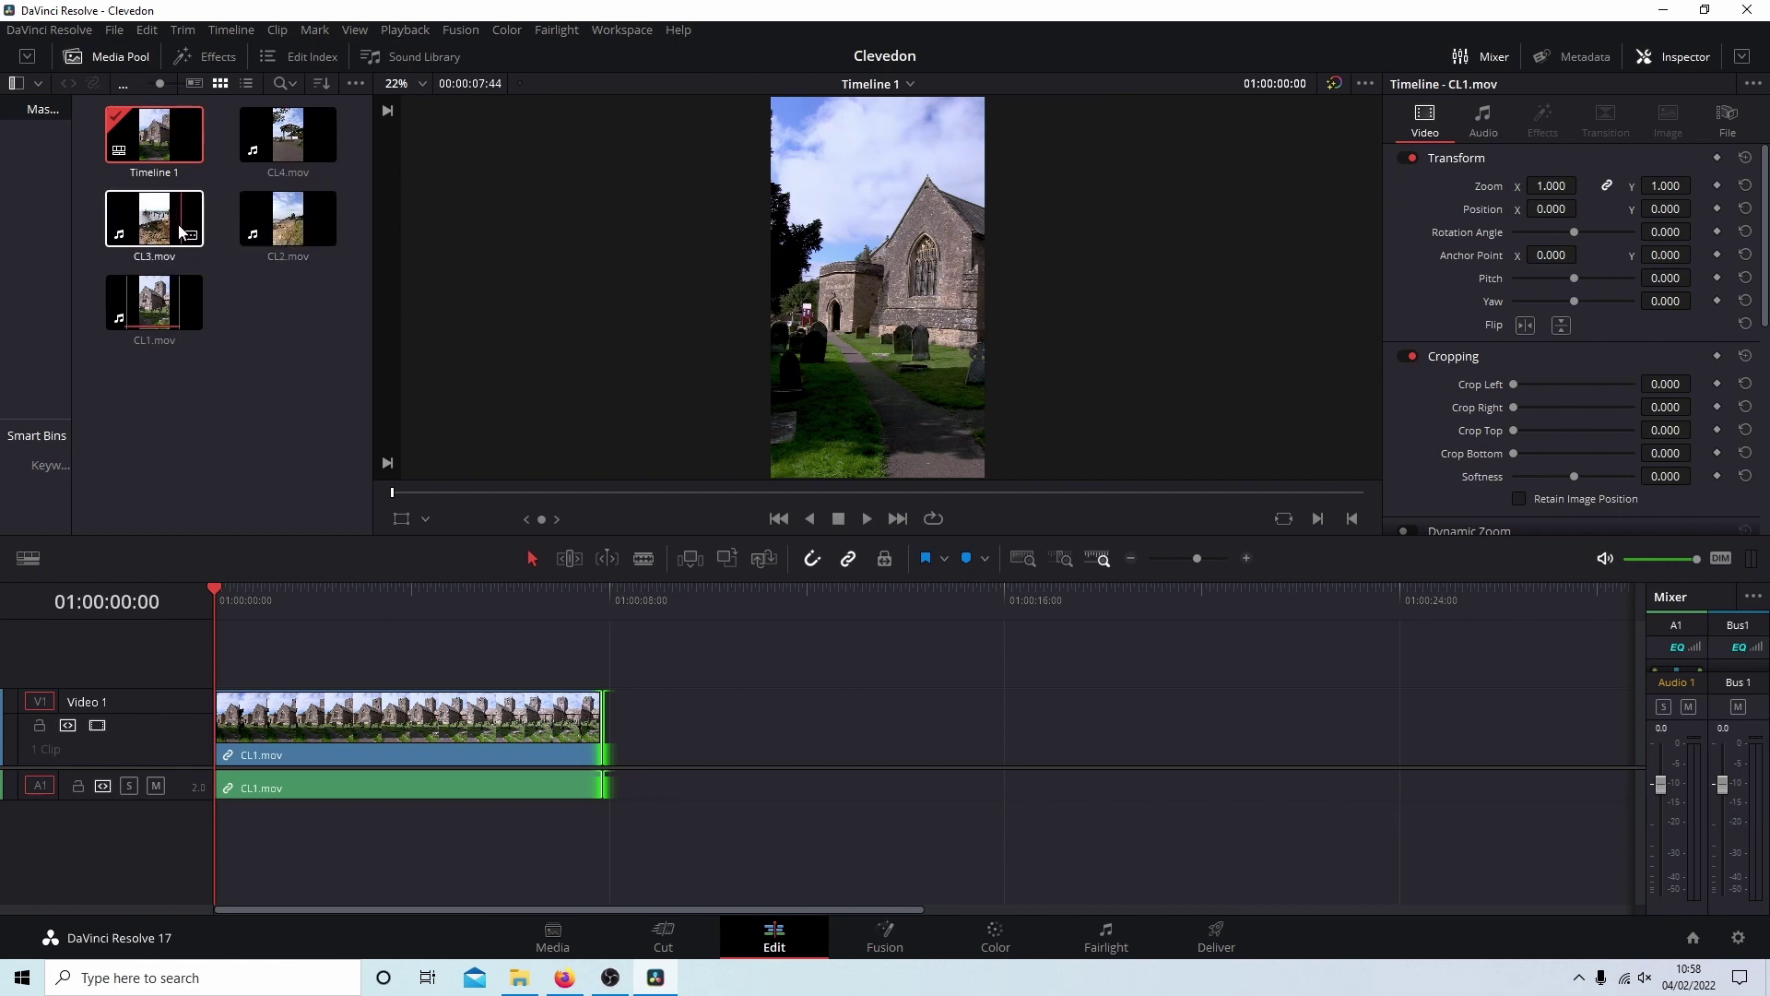
click(301, 219)
double_click(301, 219)
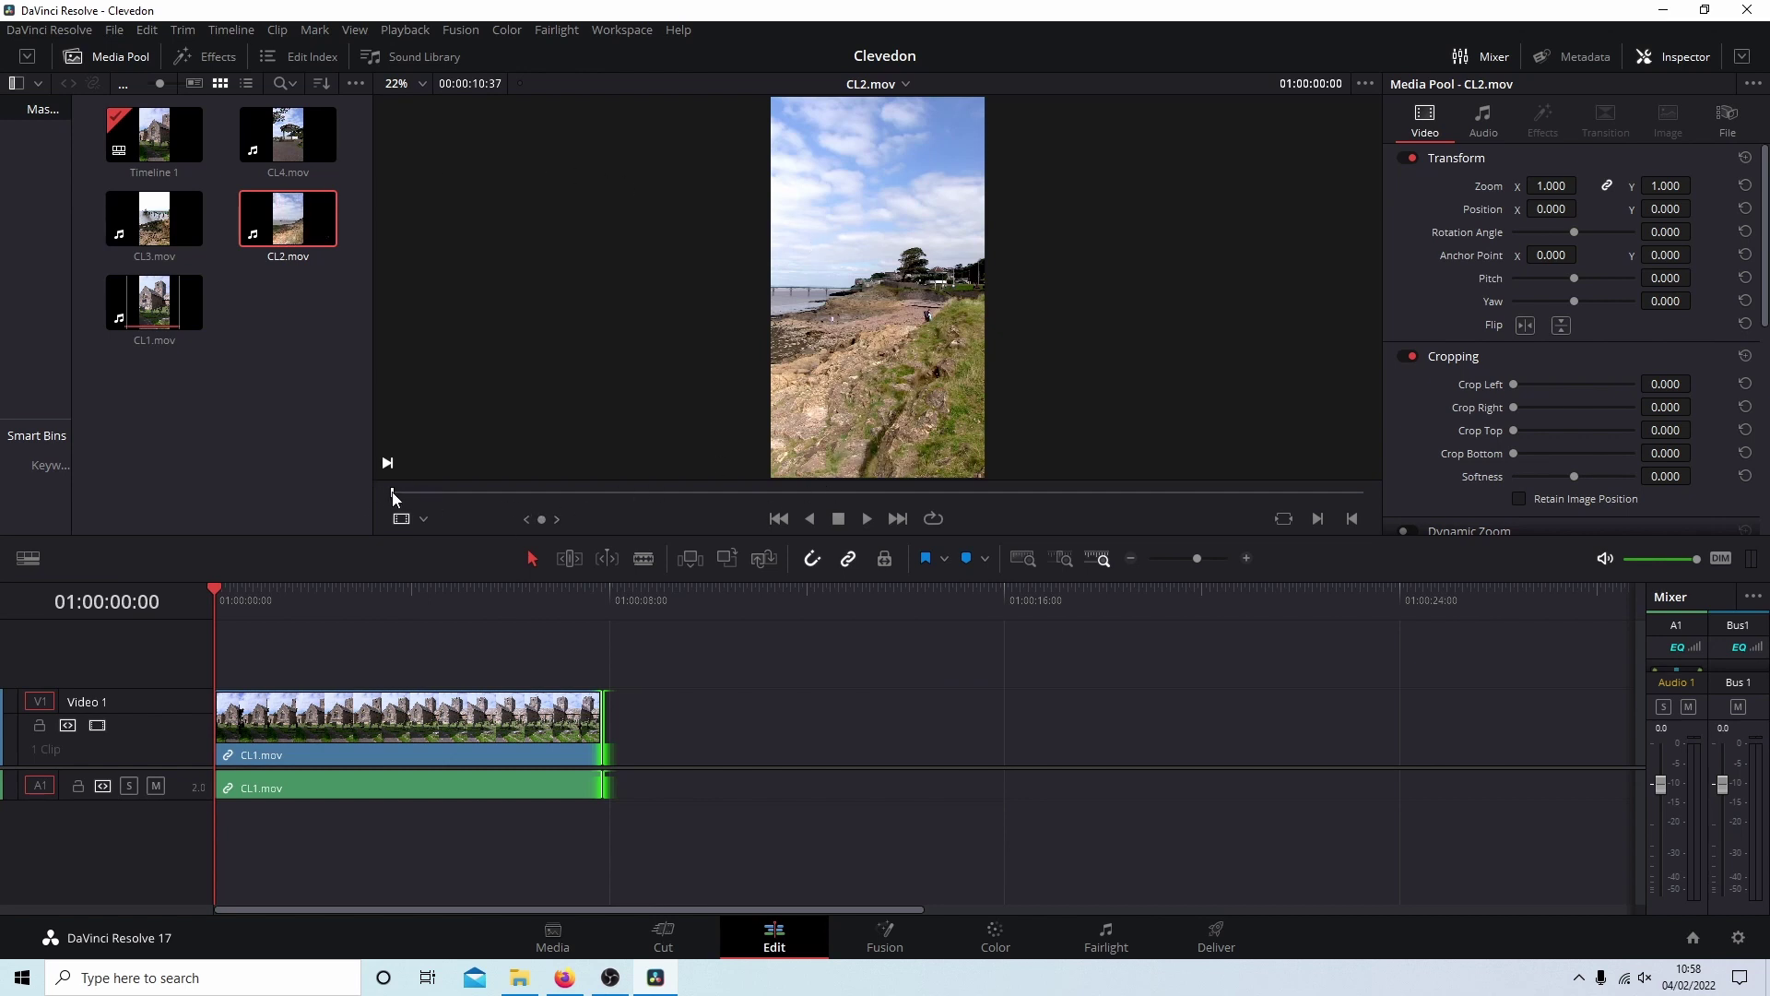
- Mark a shorter section of CL2.mov and drop it on V2 right after CL1
drag(391, 490, 632, 494)
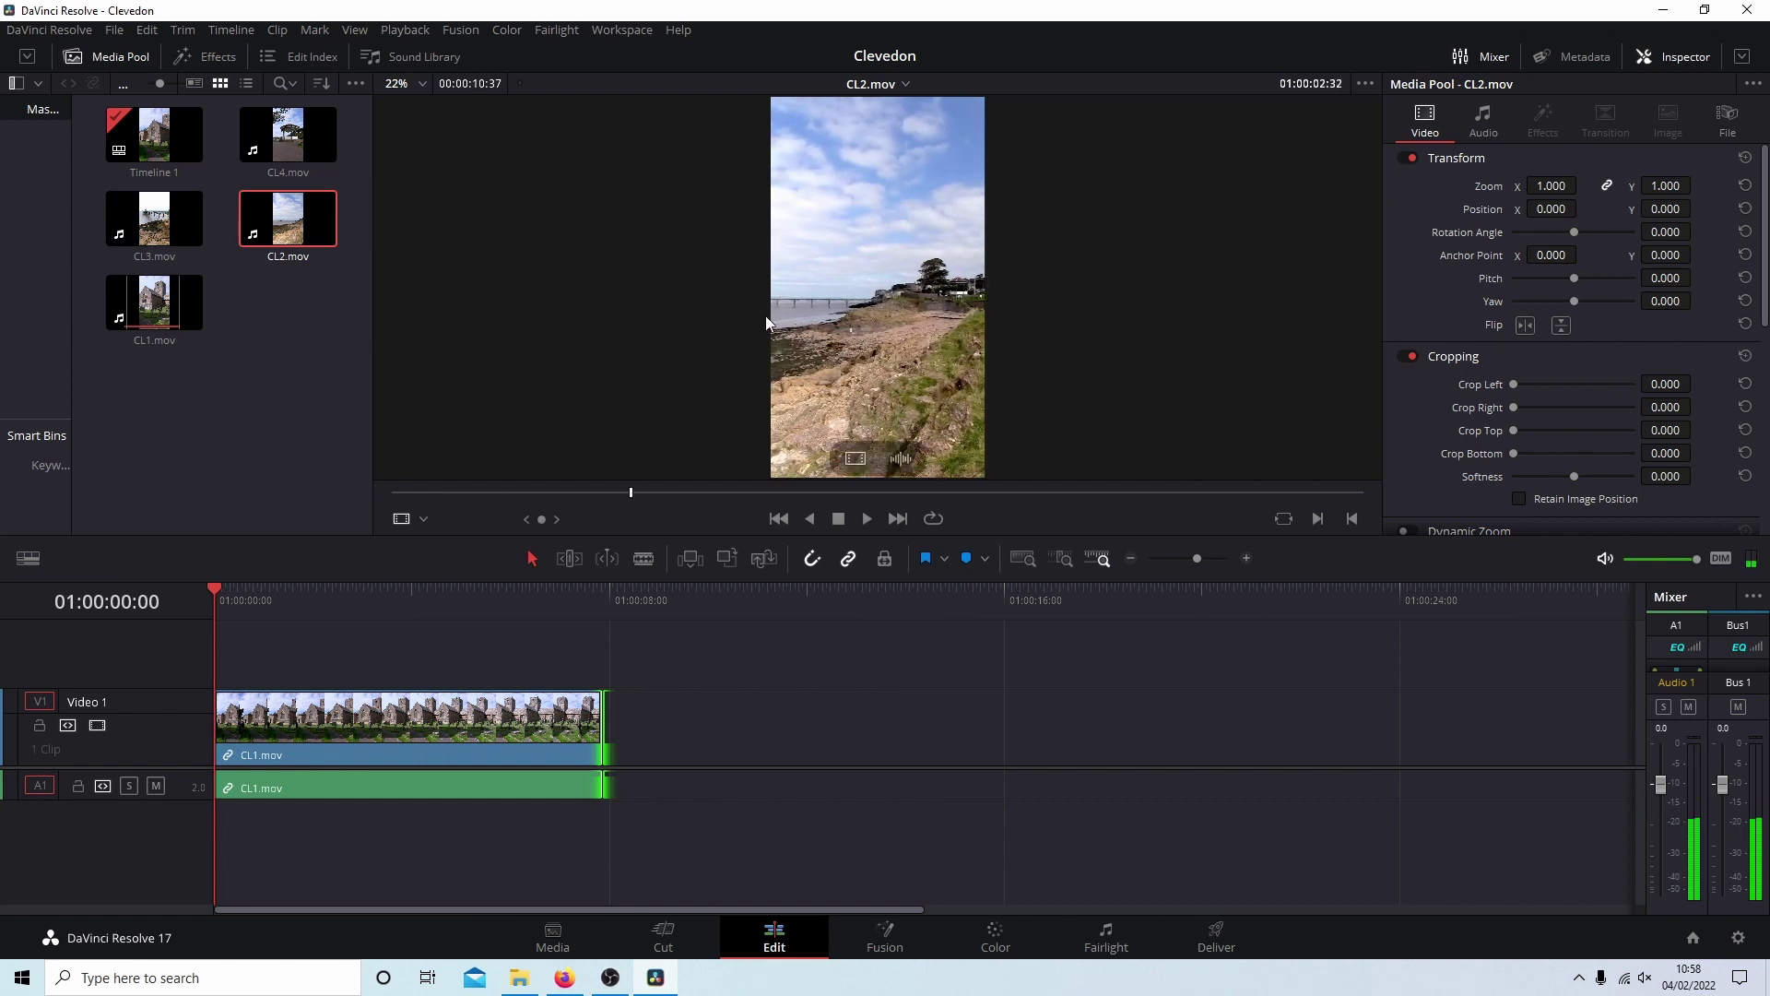
click(1317, 524)
drag(632, 492, 1111, 493)
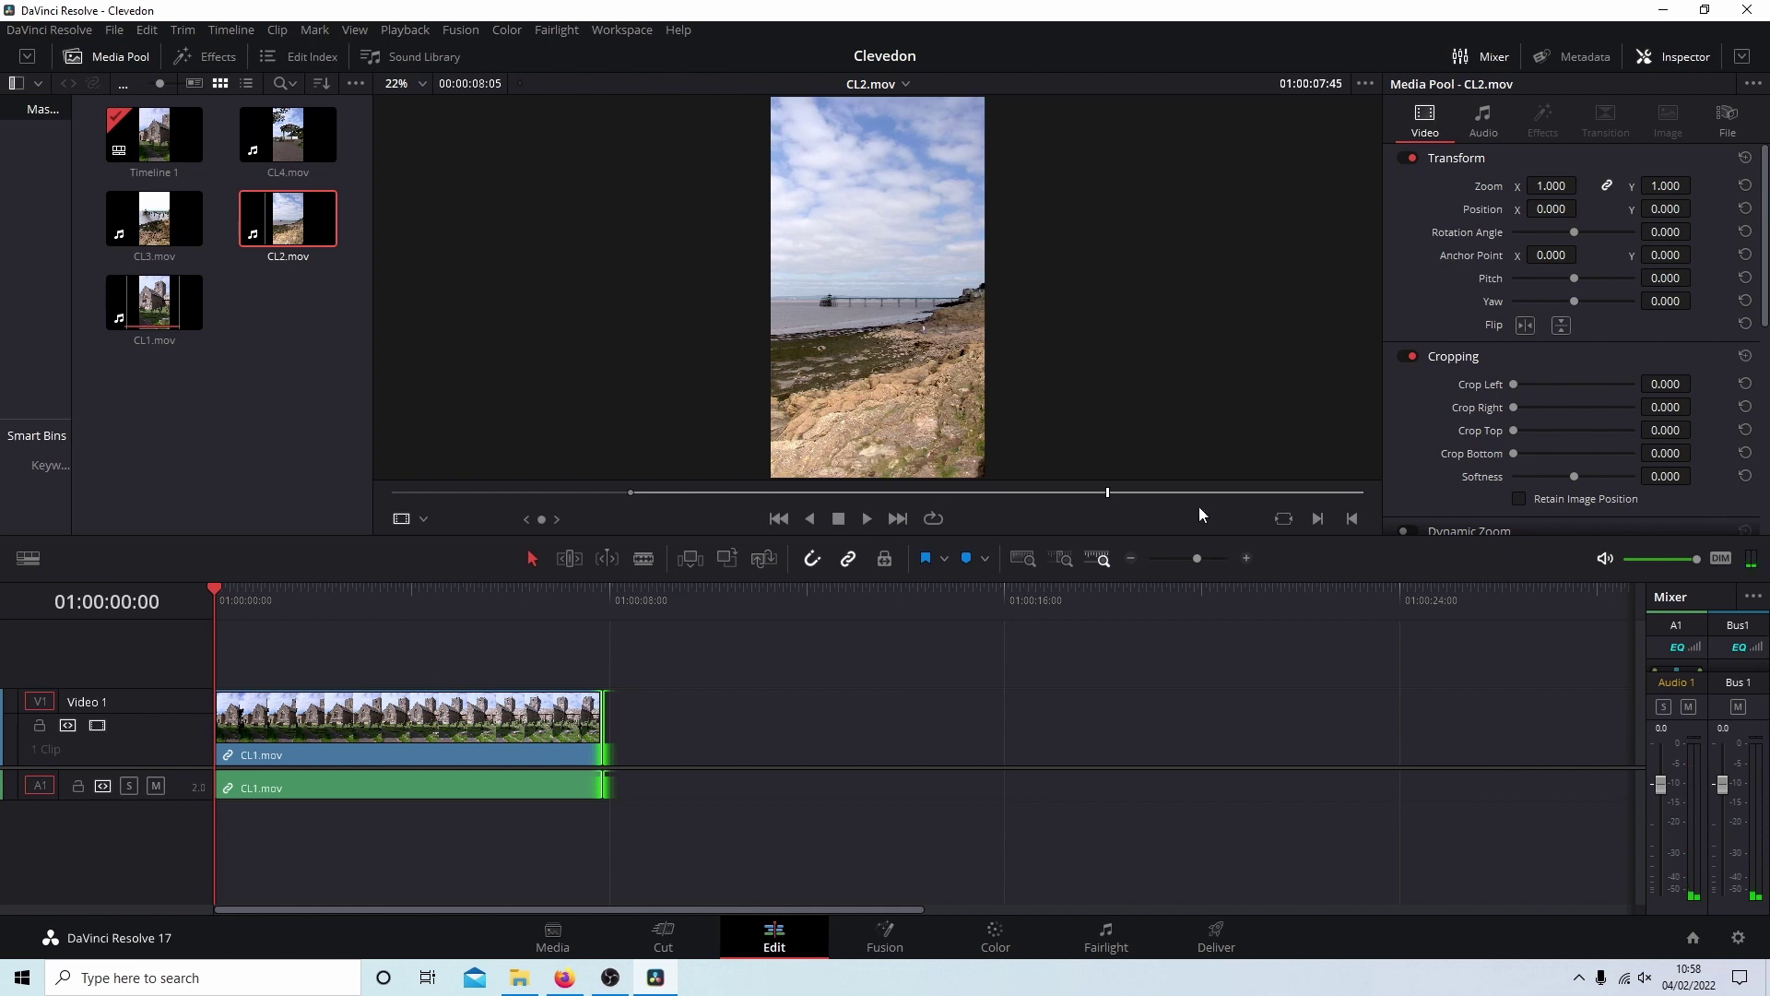
click(1354, 519)
drag(848, 222, 721, 667)
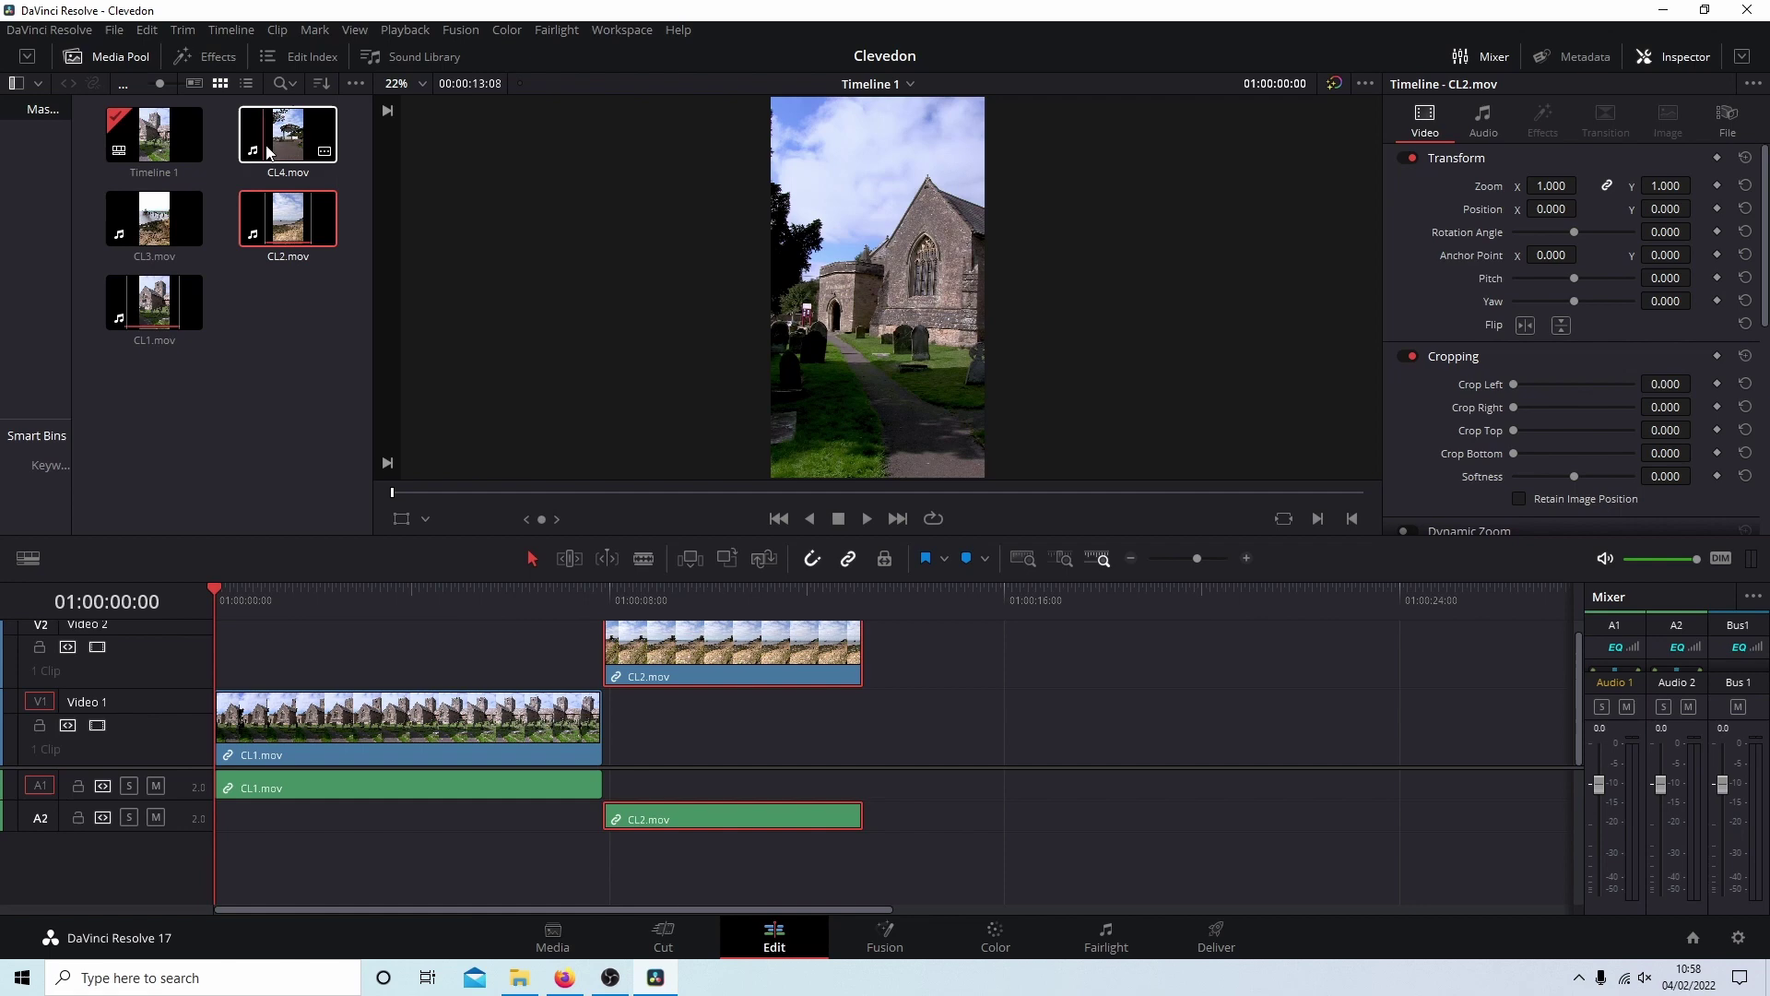
- Mark in and out points on CL3.mov and place it on V1 where CL2 ends
click(148, 233)
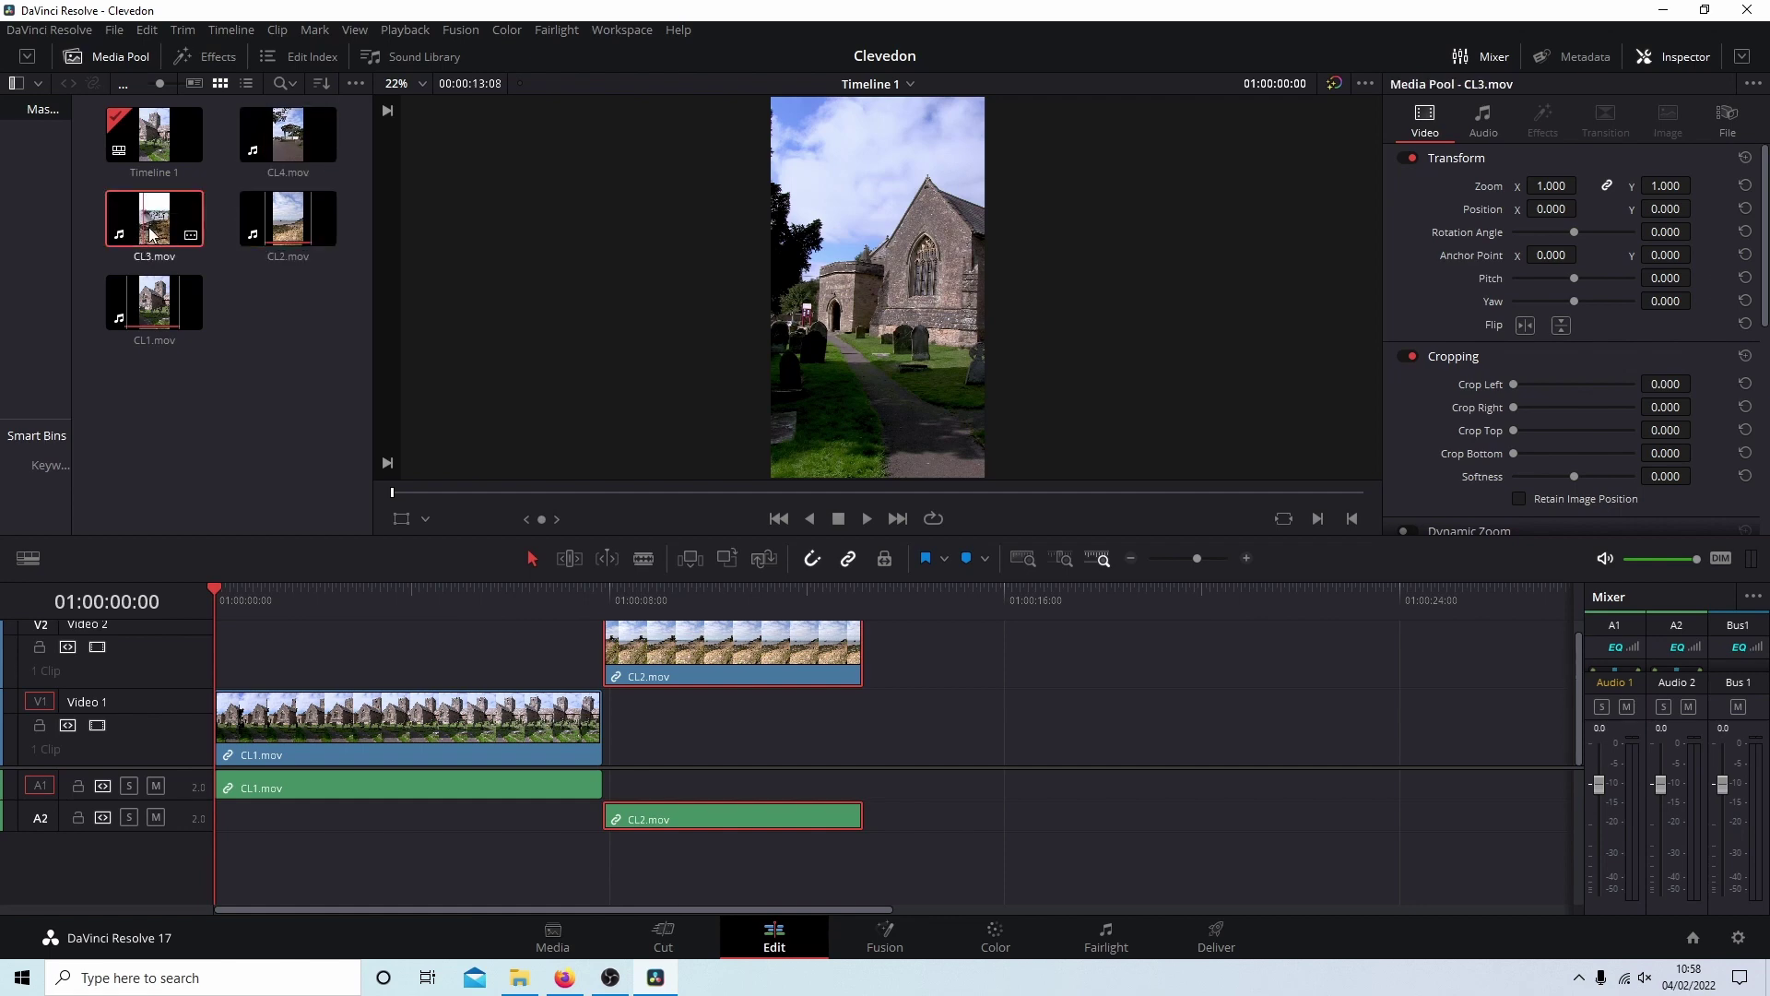
double_click(149, 235)
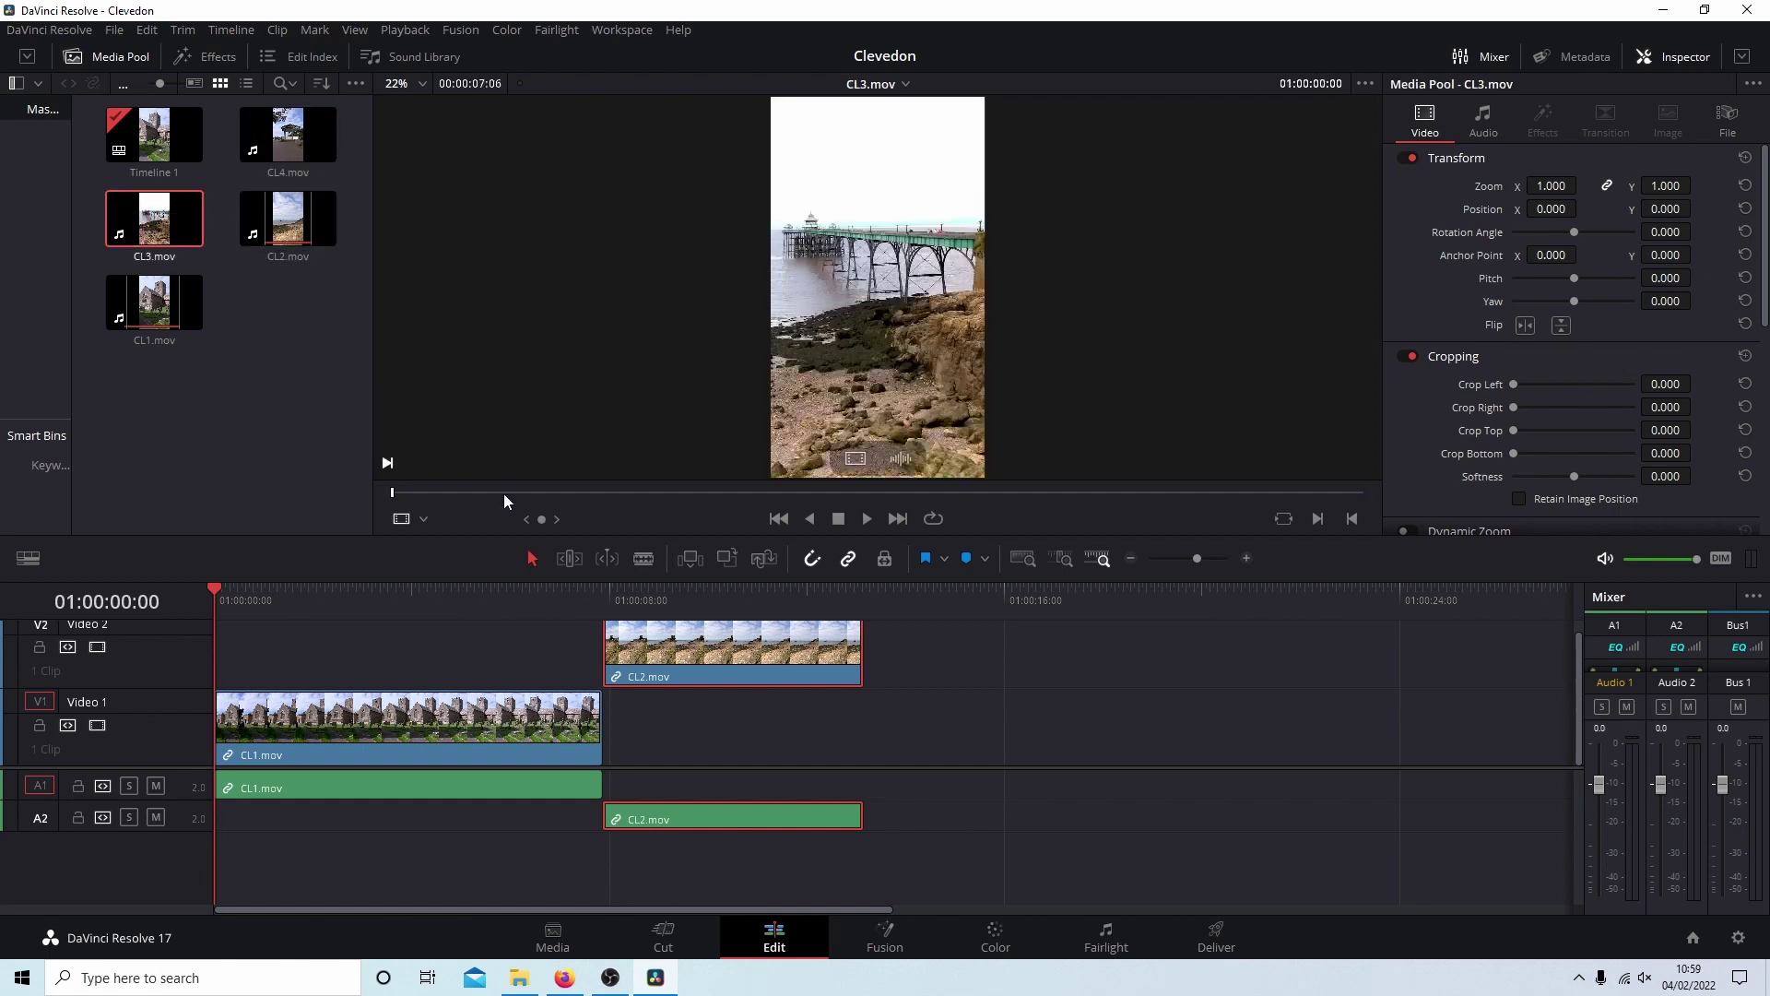
drag(413, 494, 707, 494)
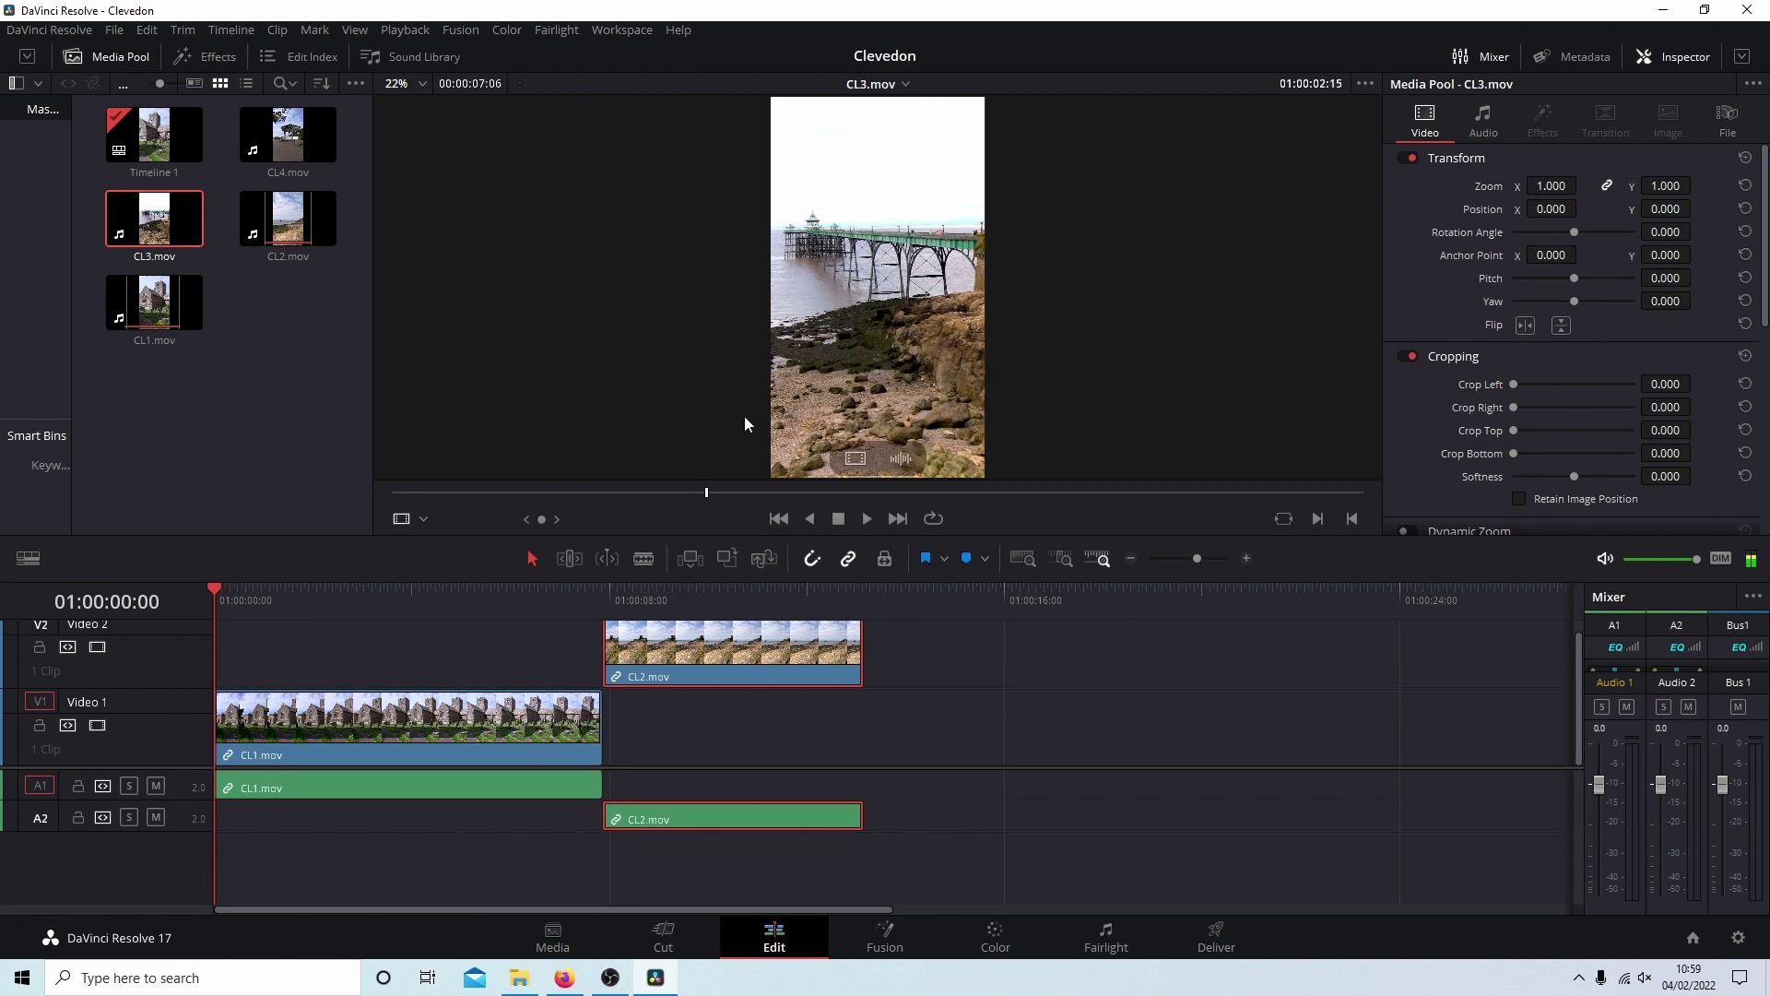
click(1318, 520)
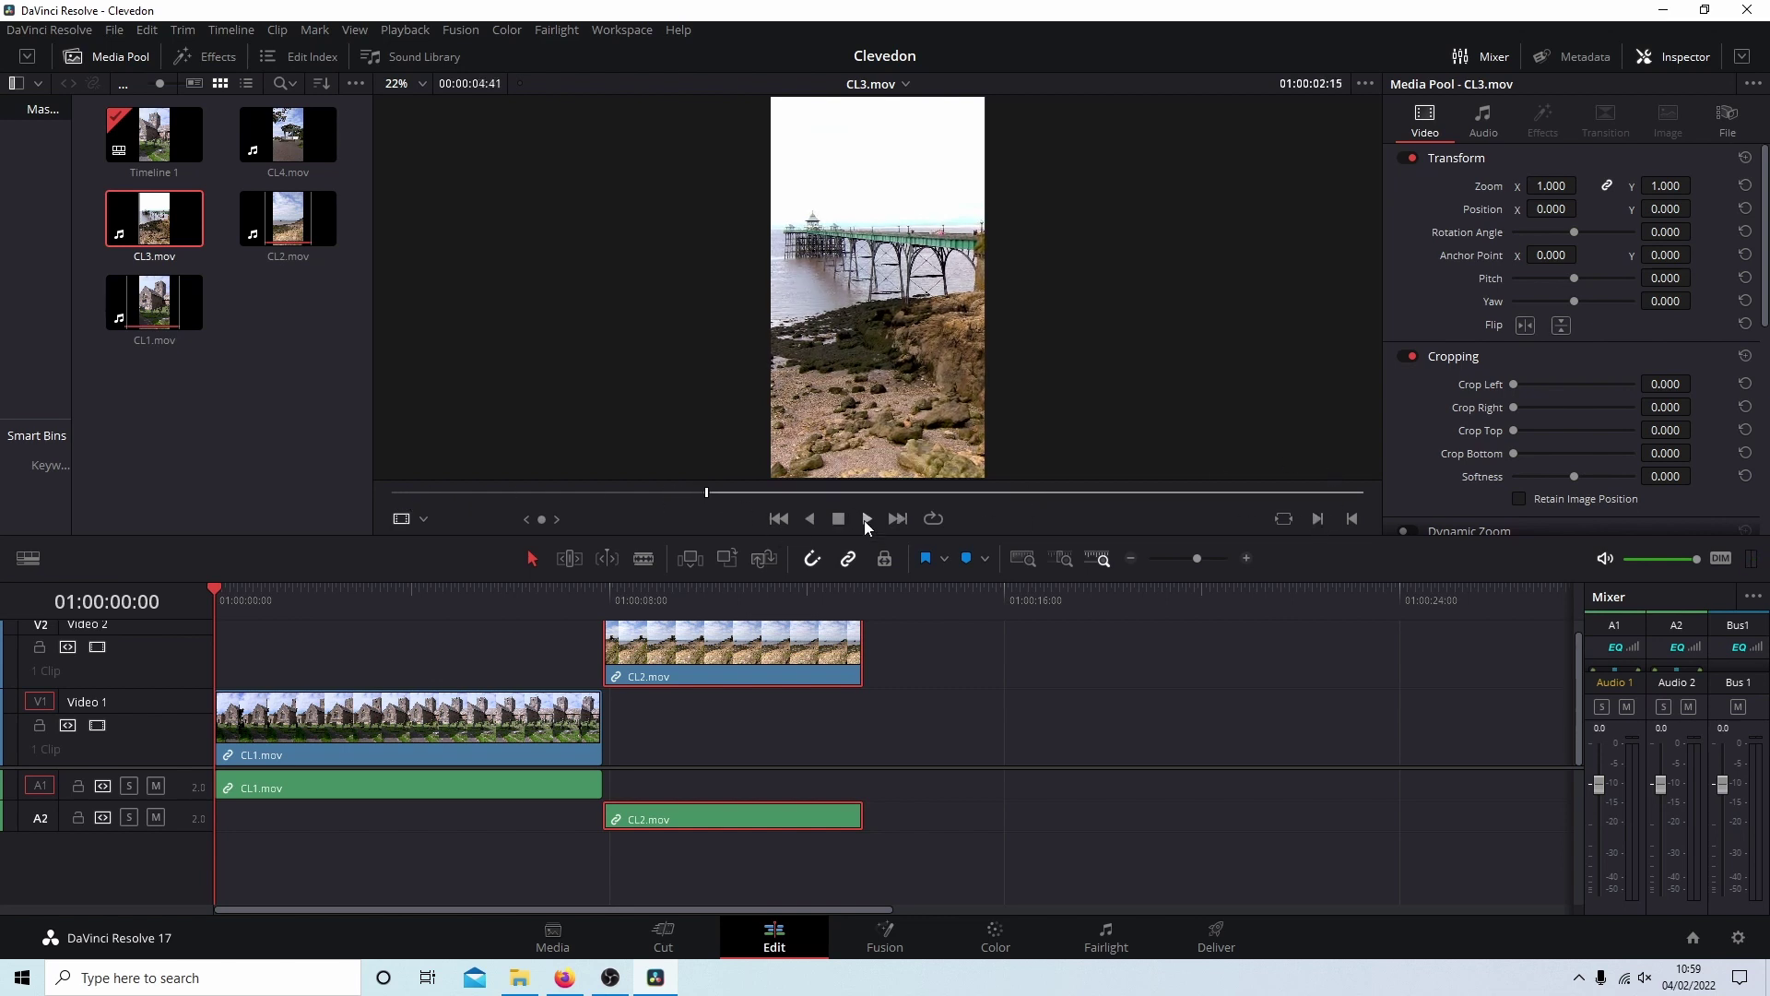
click(865, 520)
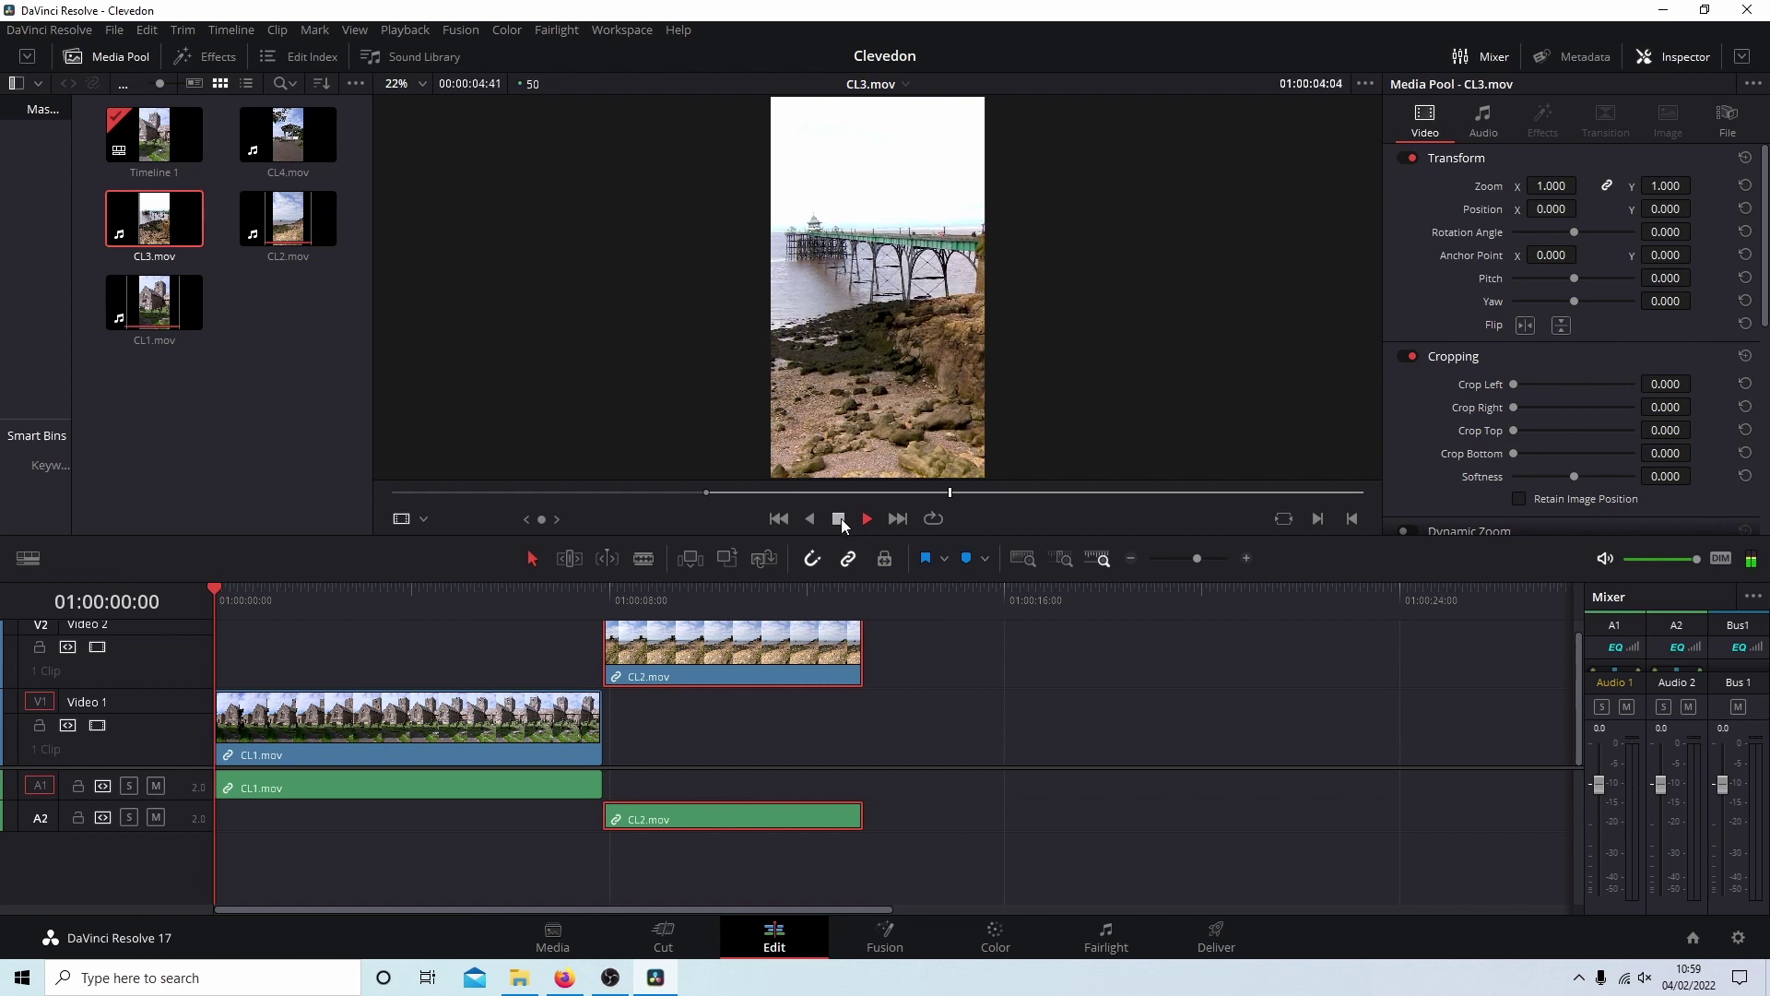
click(840, 518)
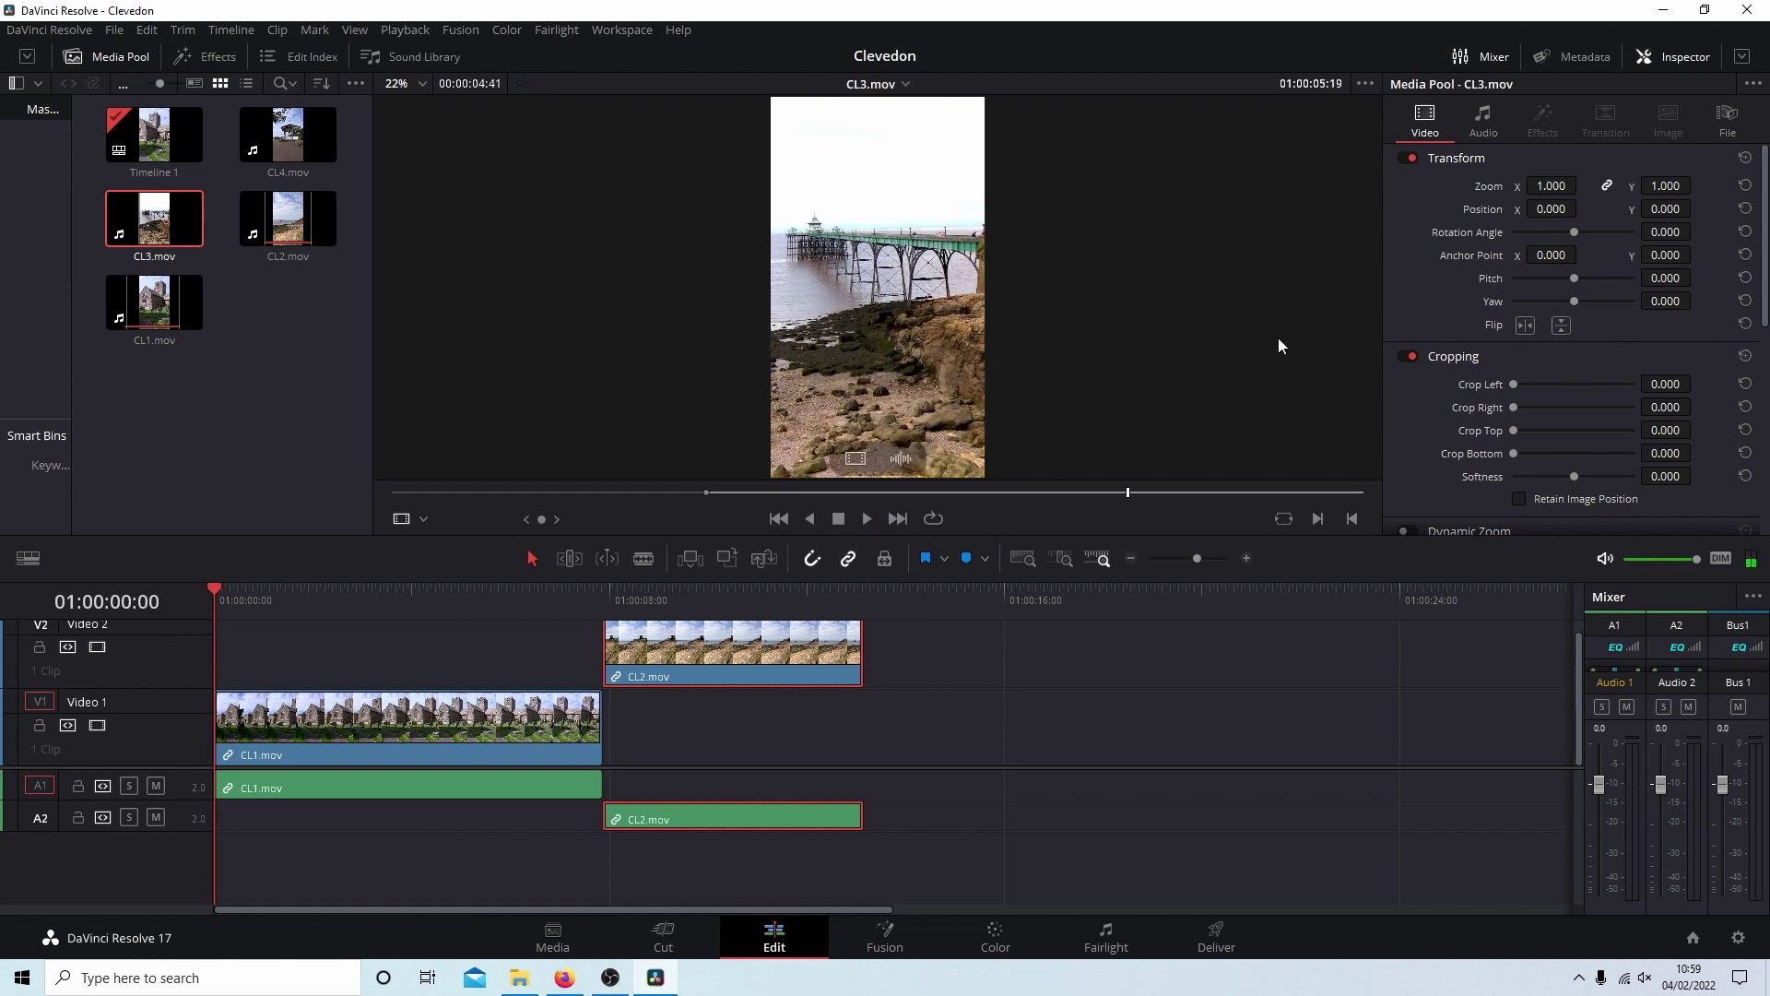
click(1353, 520)
drag(867, 214, 894, 721)
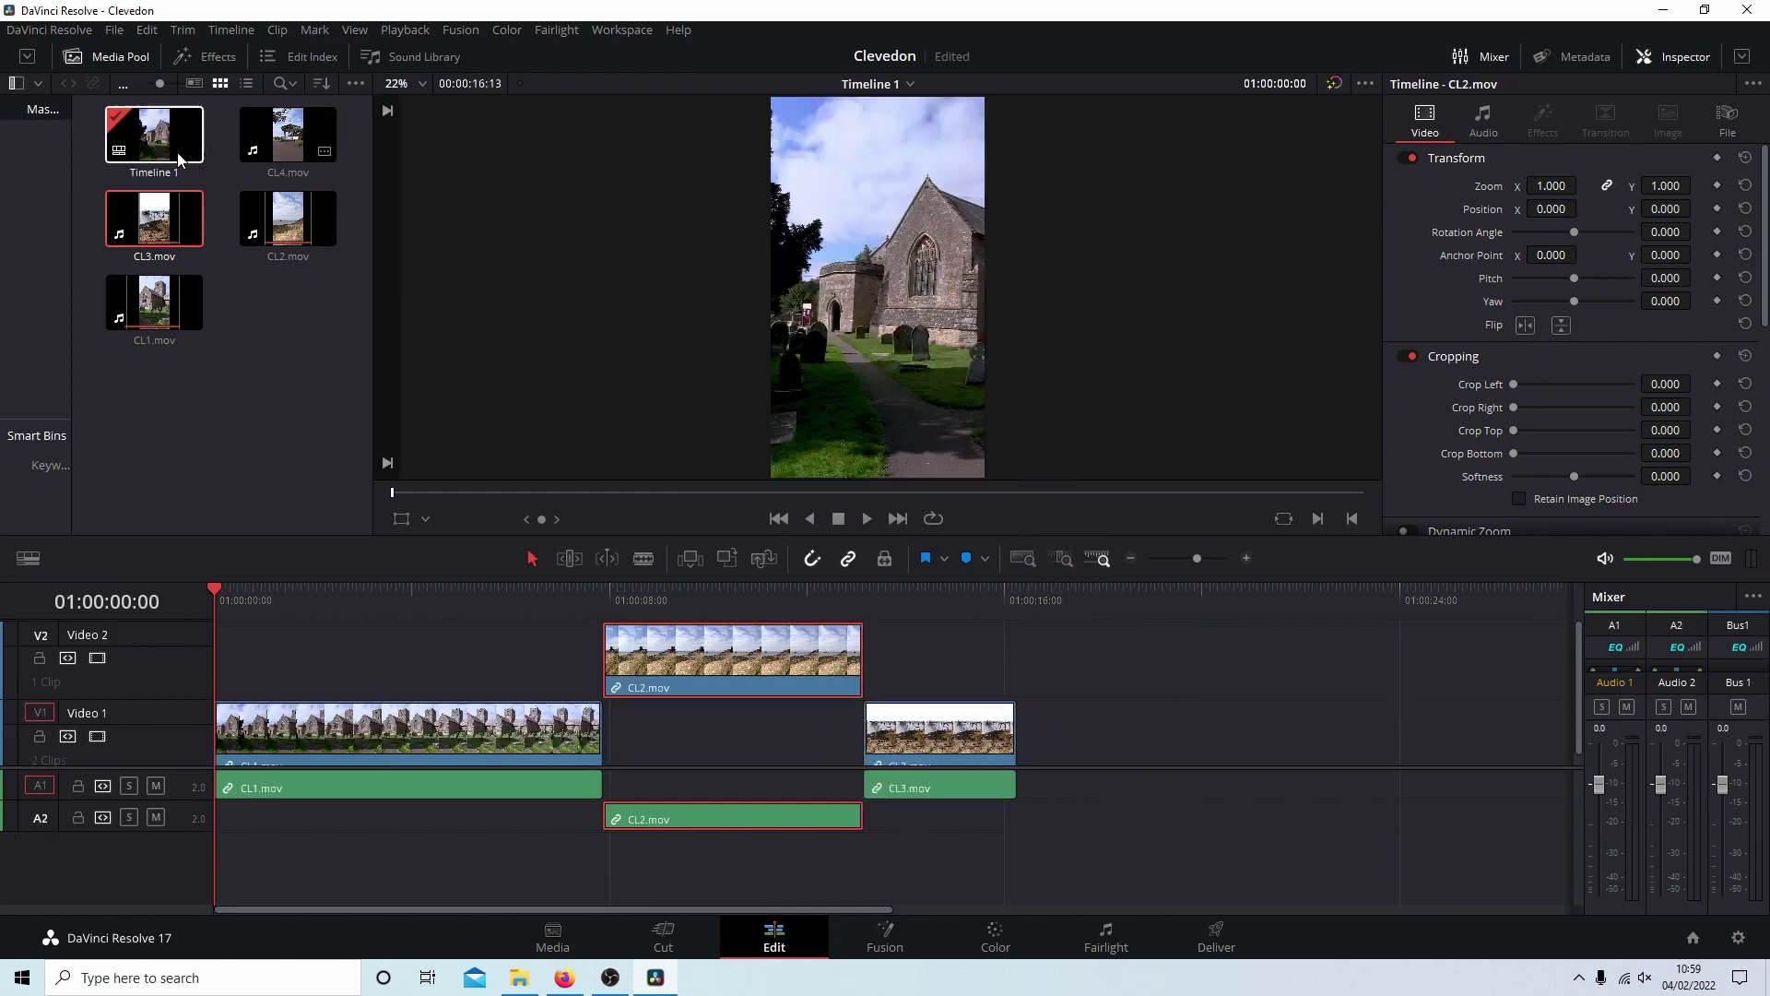
- Mark a roughly 00:00:02:49 In/Out section of CL4.mov and drag it onto the timeline after CL3.mov
double_click(283, 132)
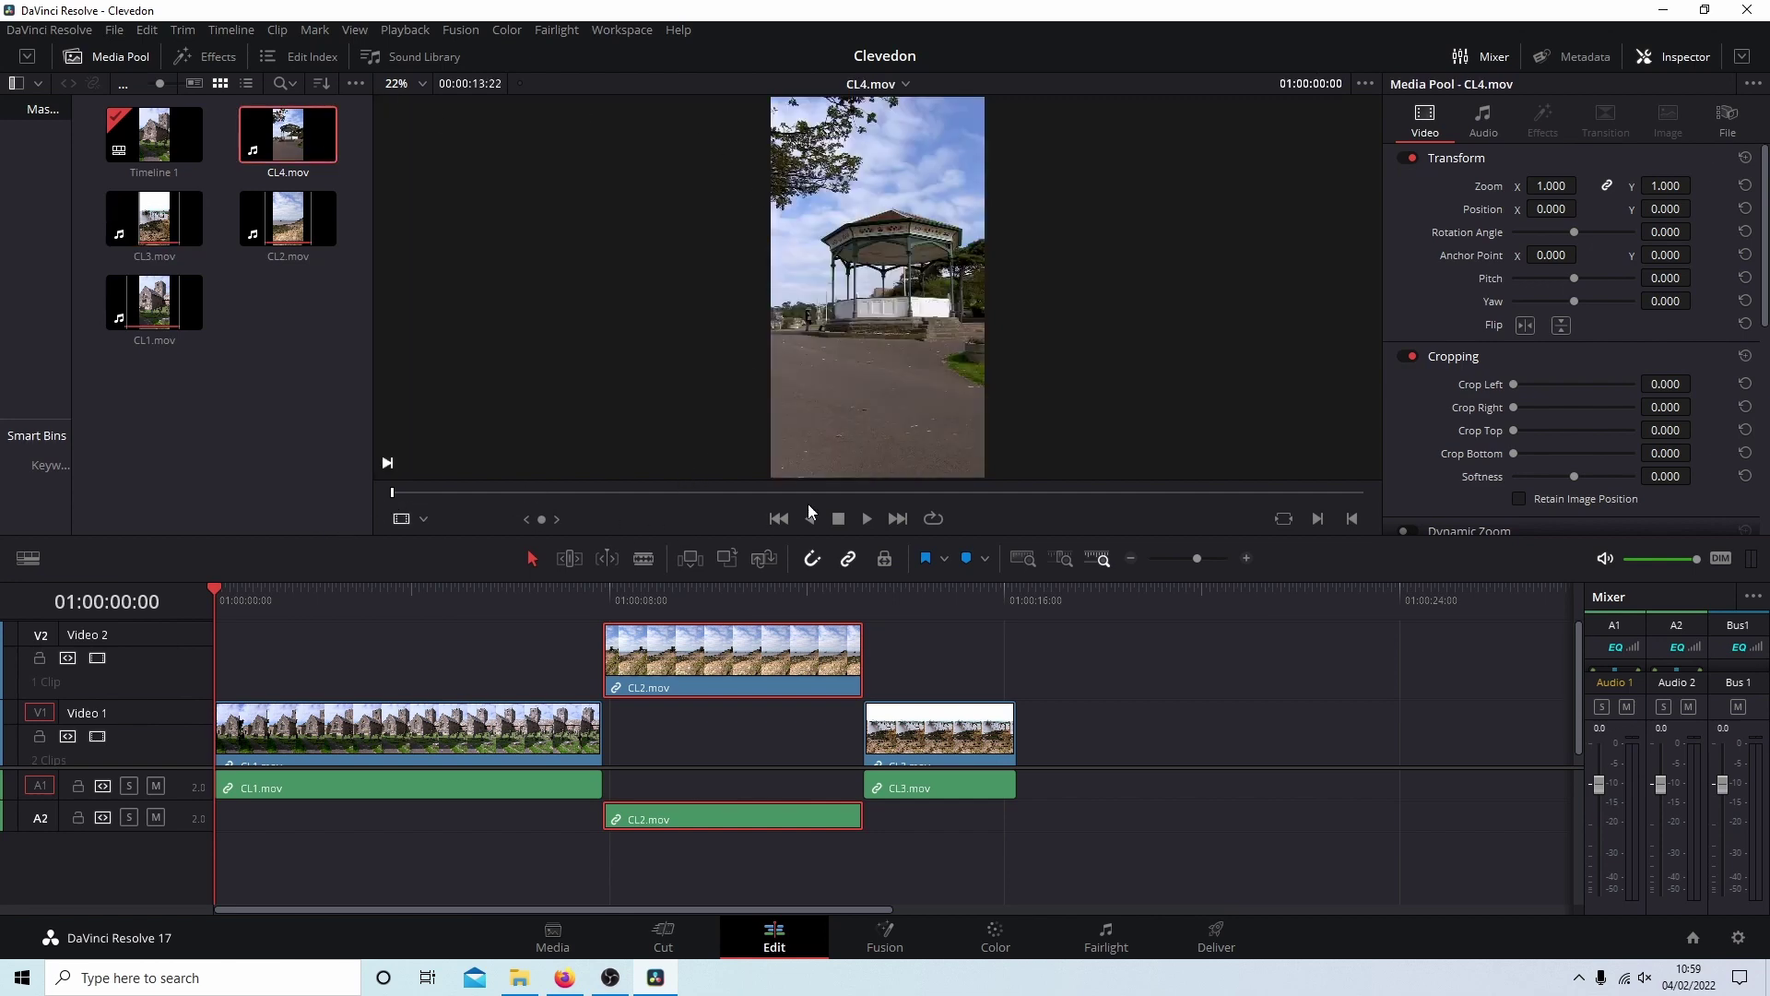
drag(397, 498, 557, 498)
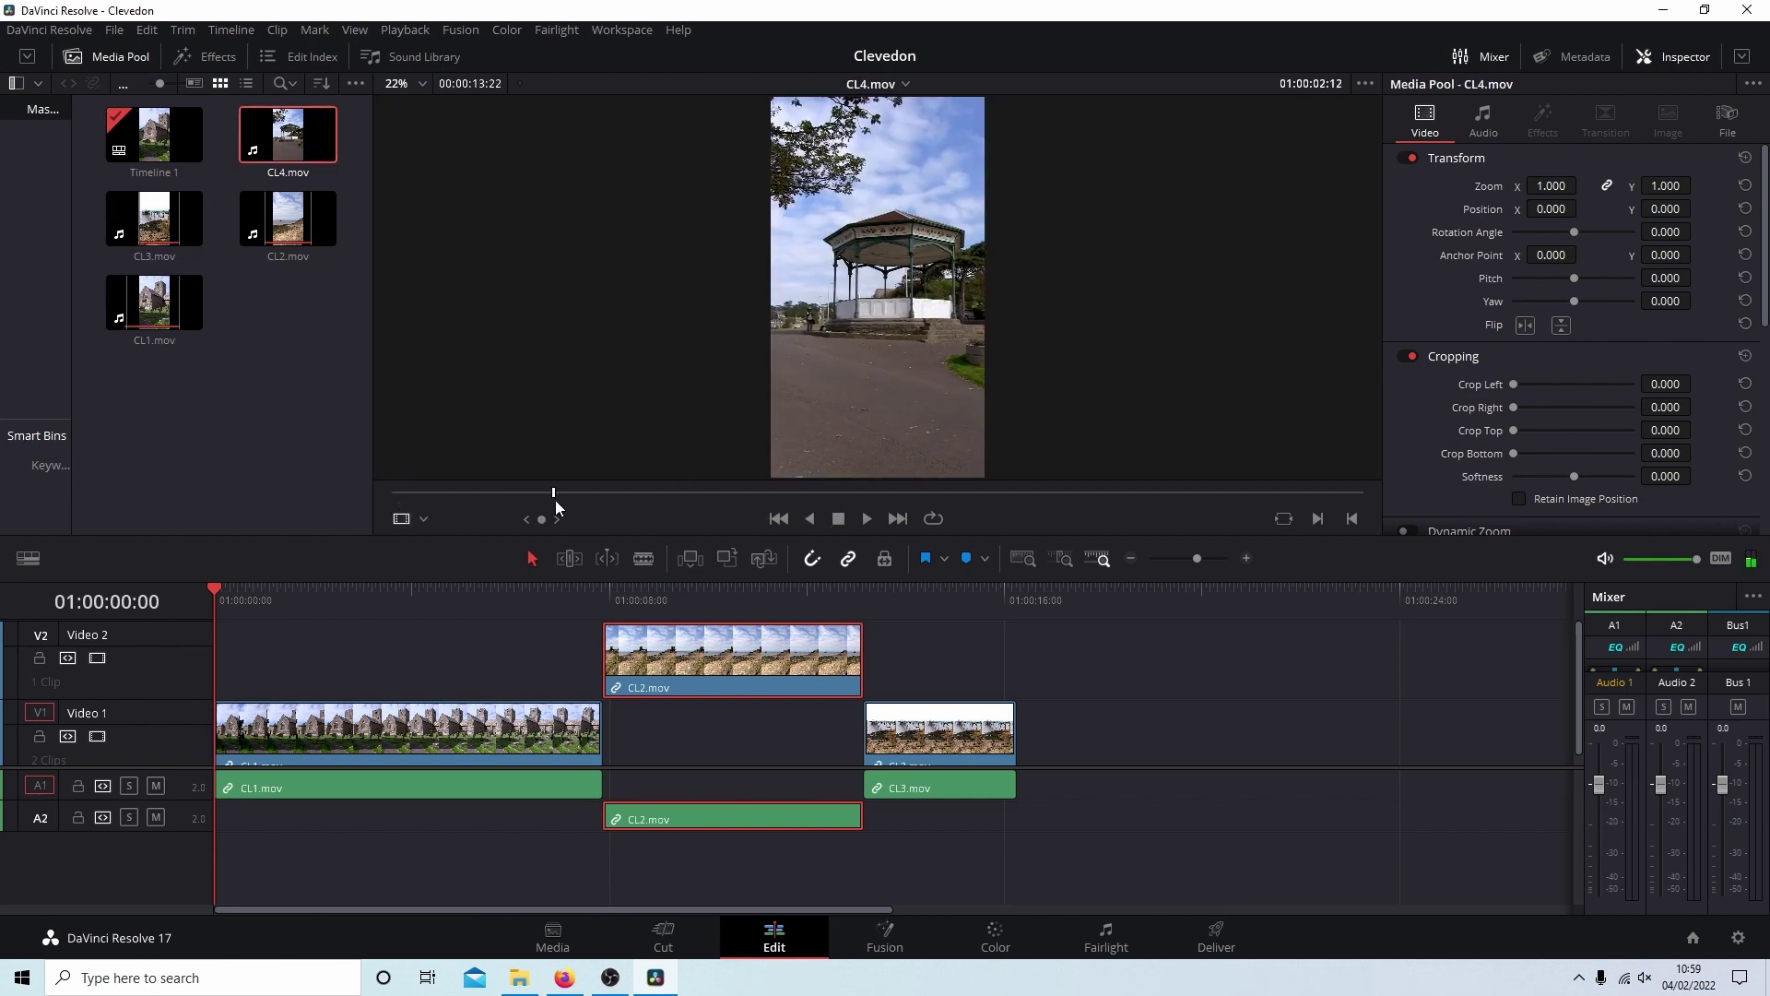
click(1317, 519)
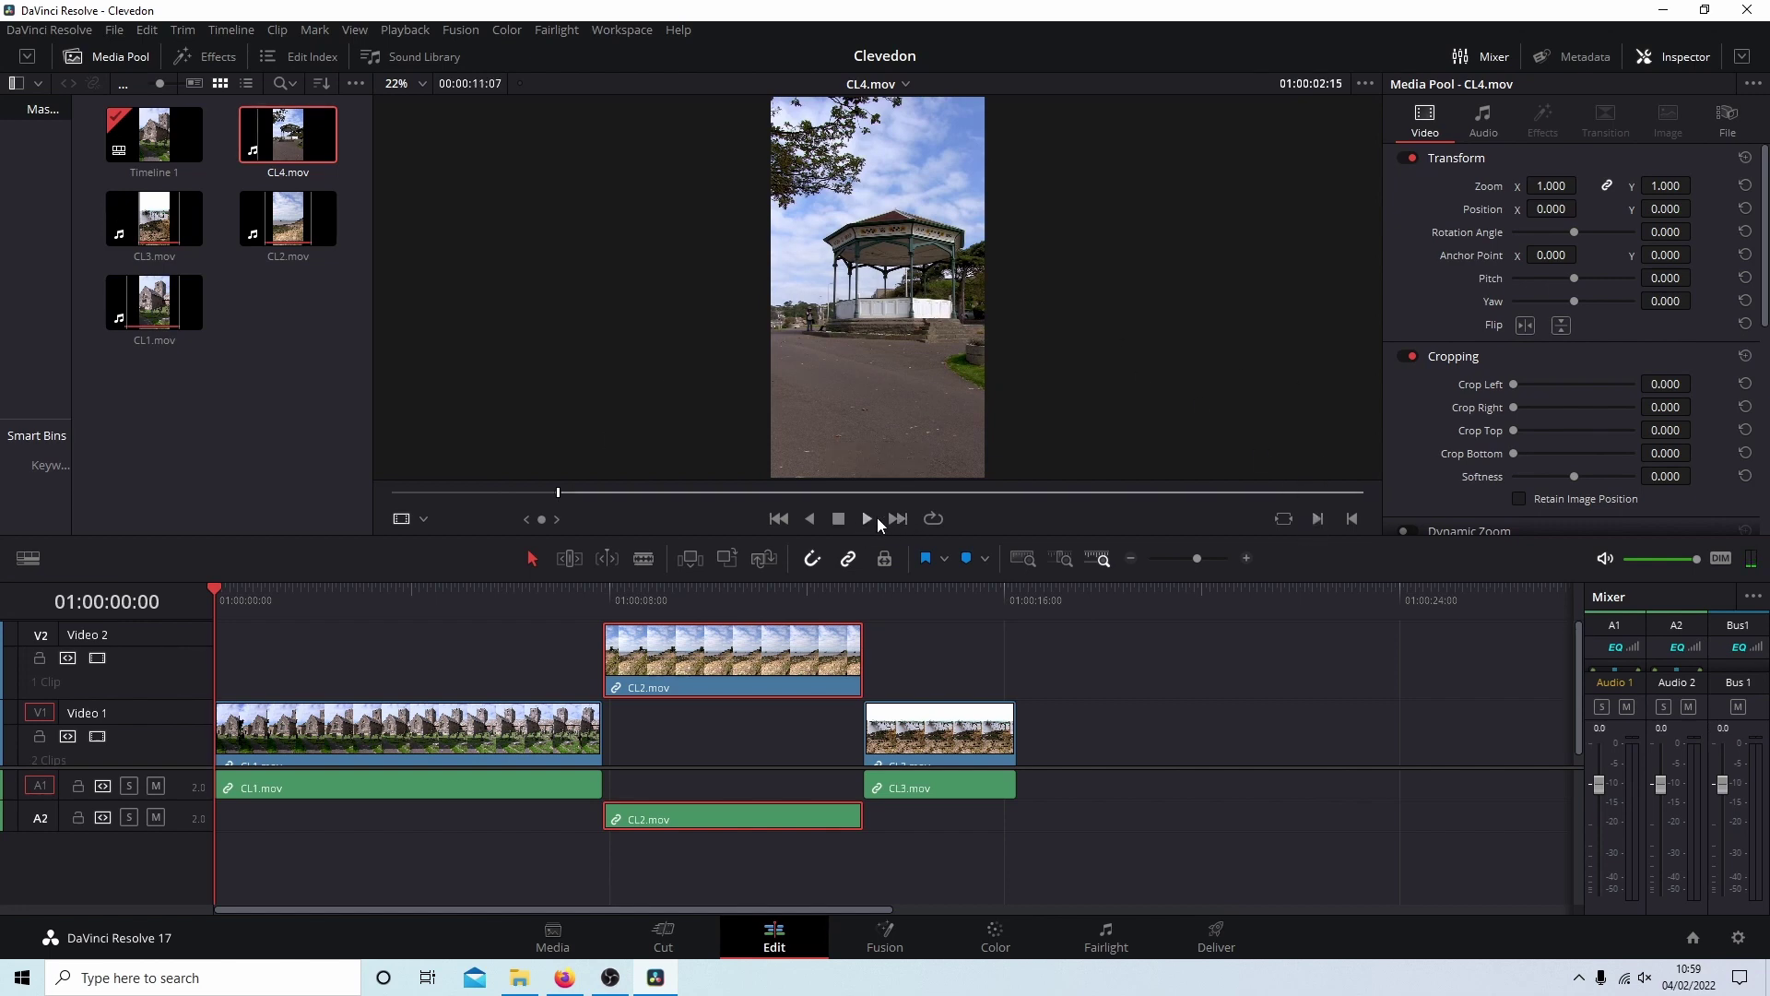
click(870, 518)
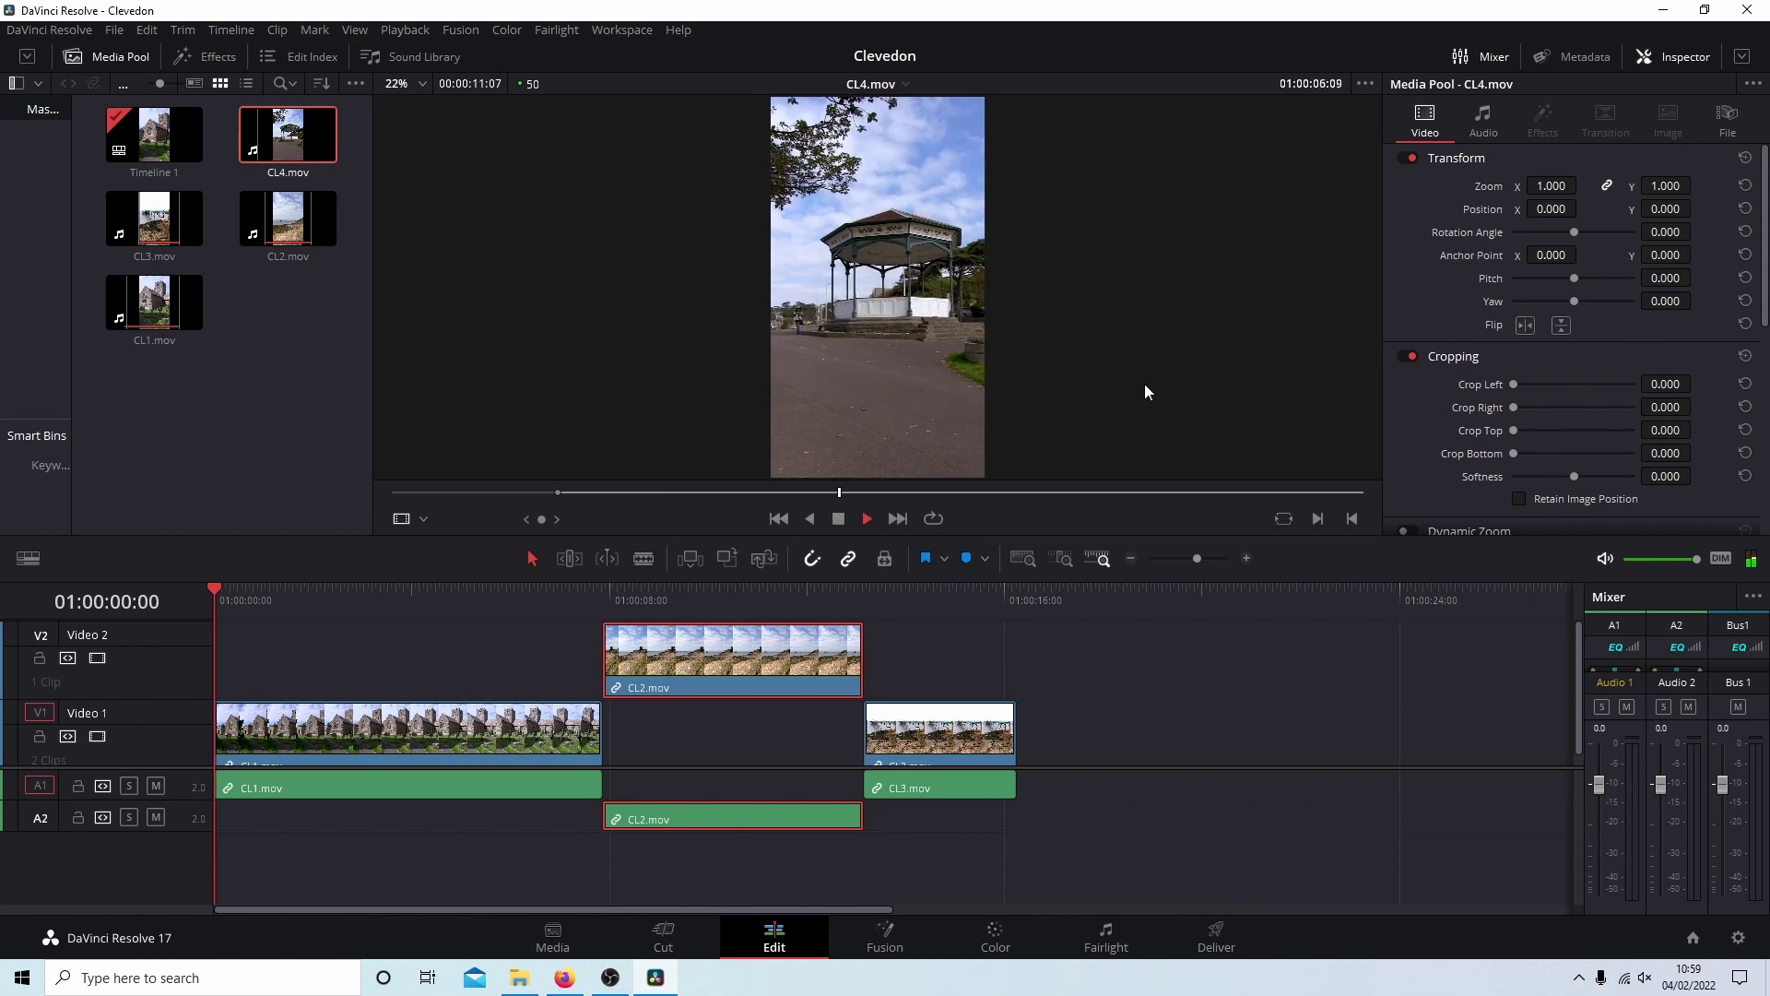
click(835, 522)
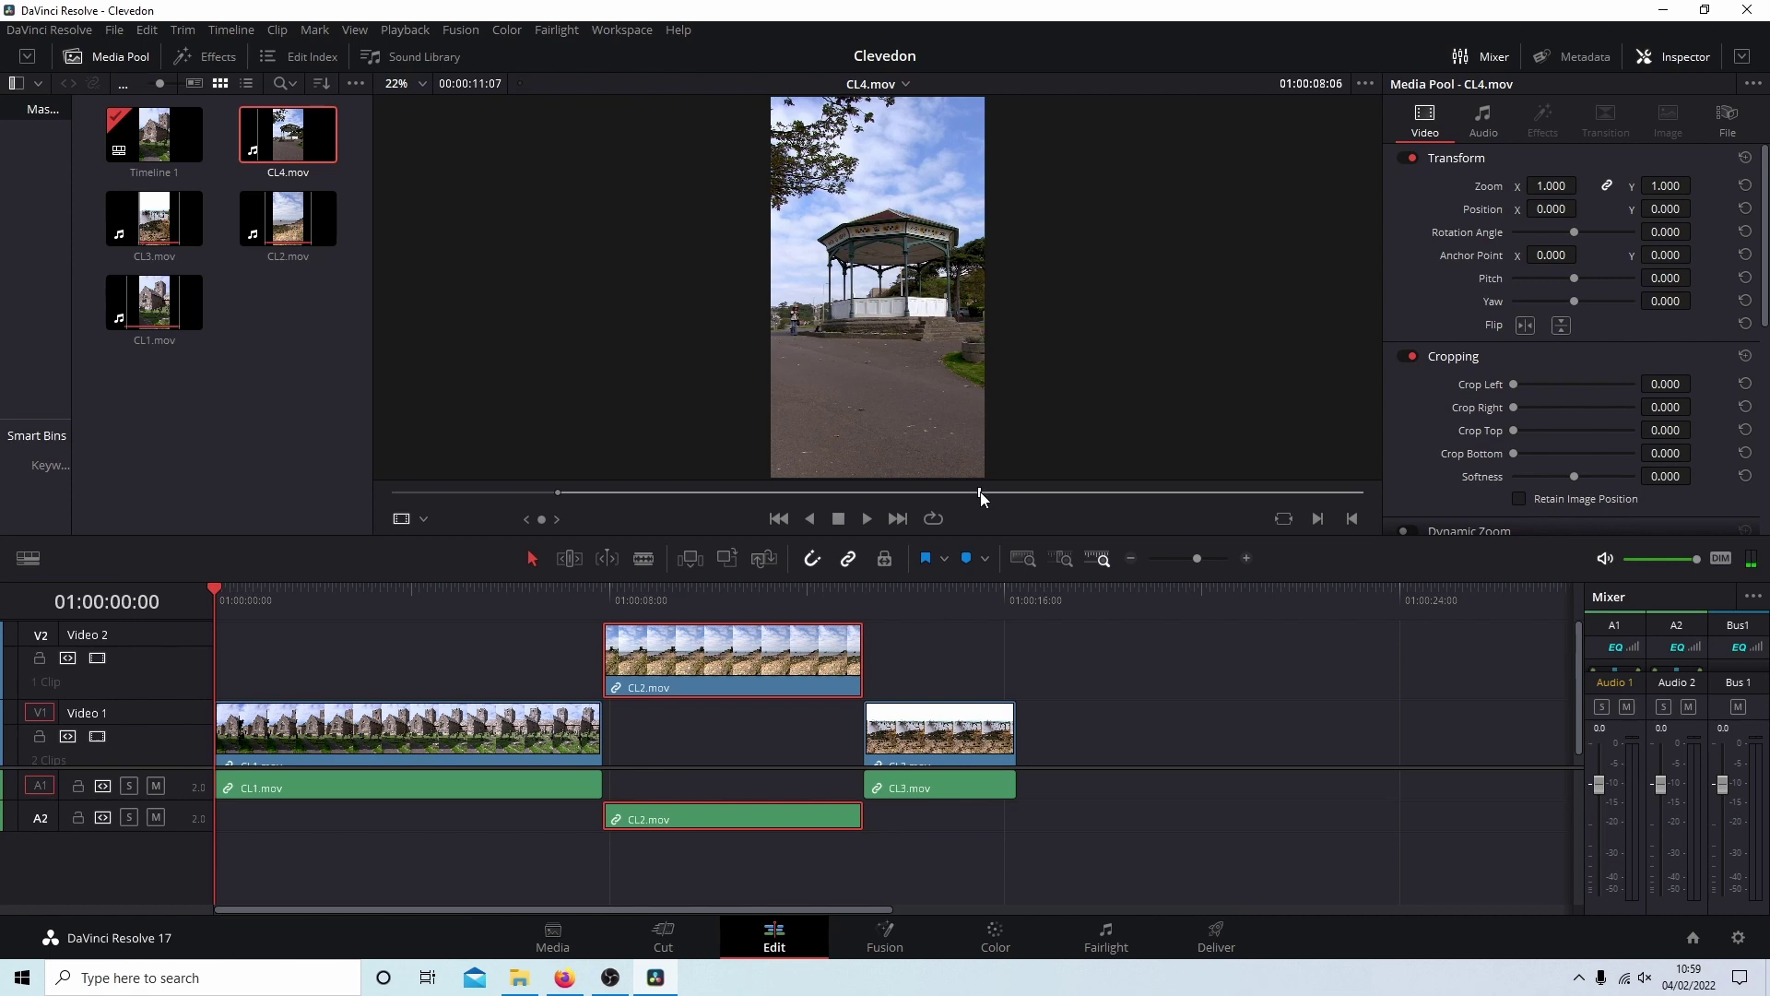
drag(982, 495, 774, 498)
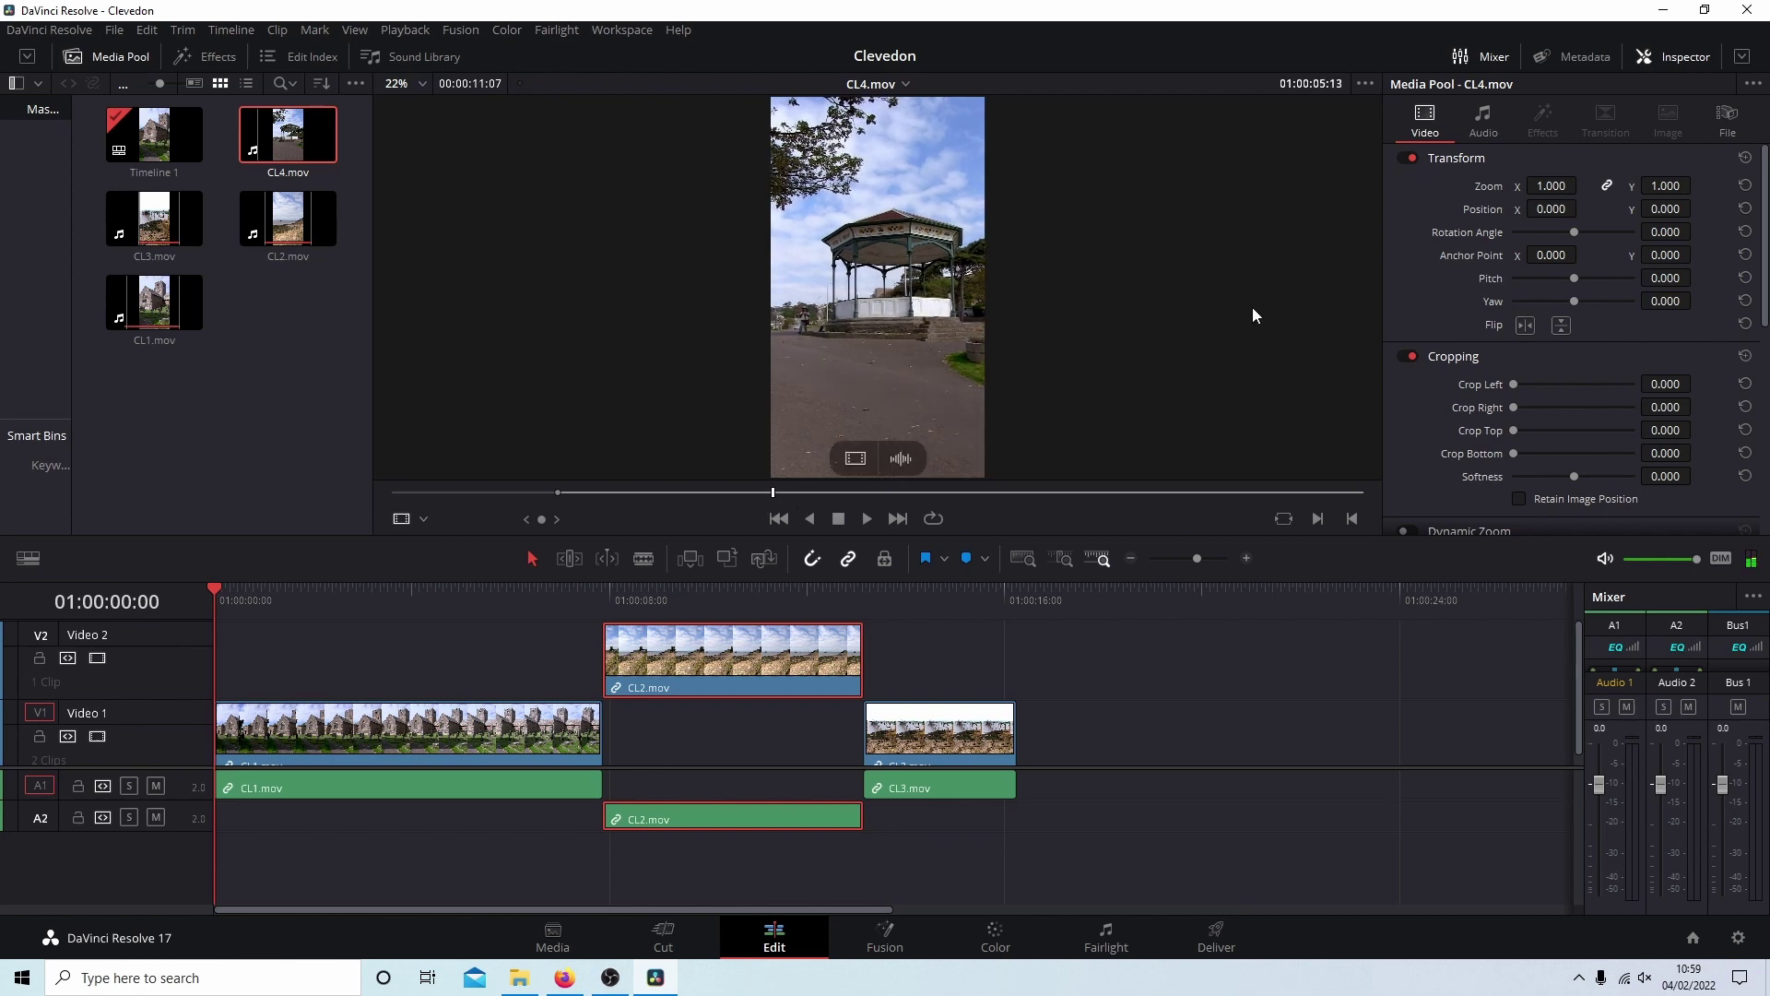
click(1351, 518)
drag(894, 272, 1028, 667)
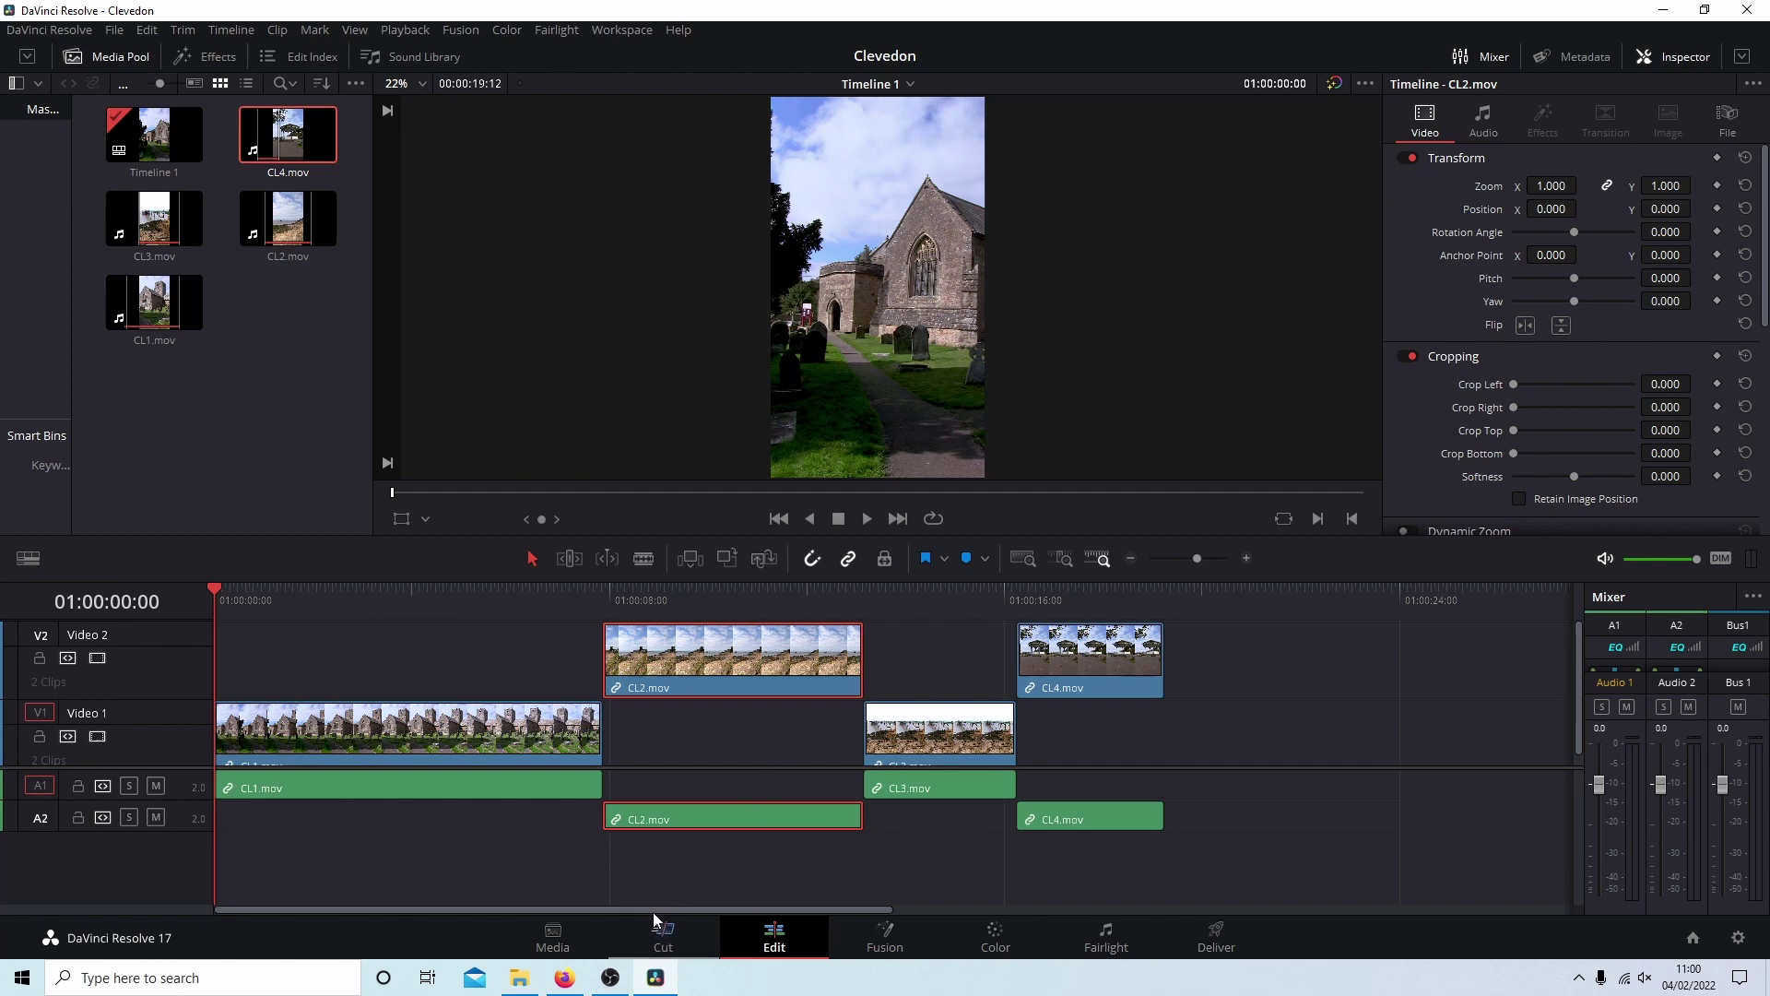
- From the Cut page, start a Quick Export of the 1080x1920 timeline as H.264
click(661, 941)
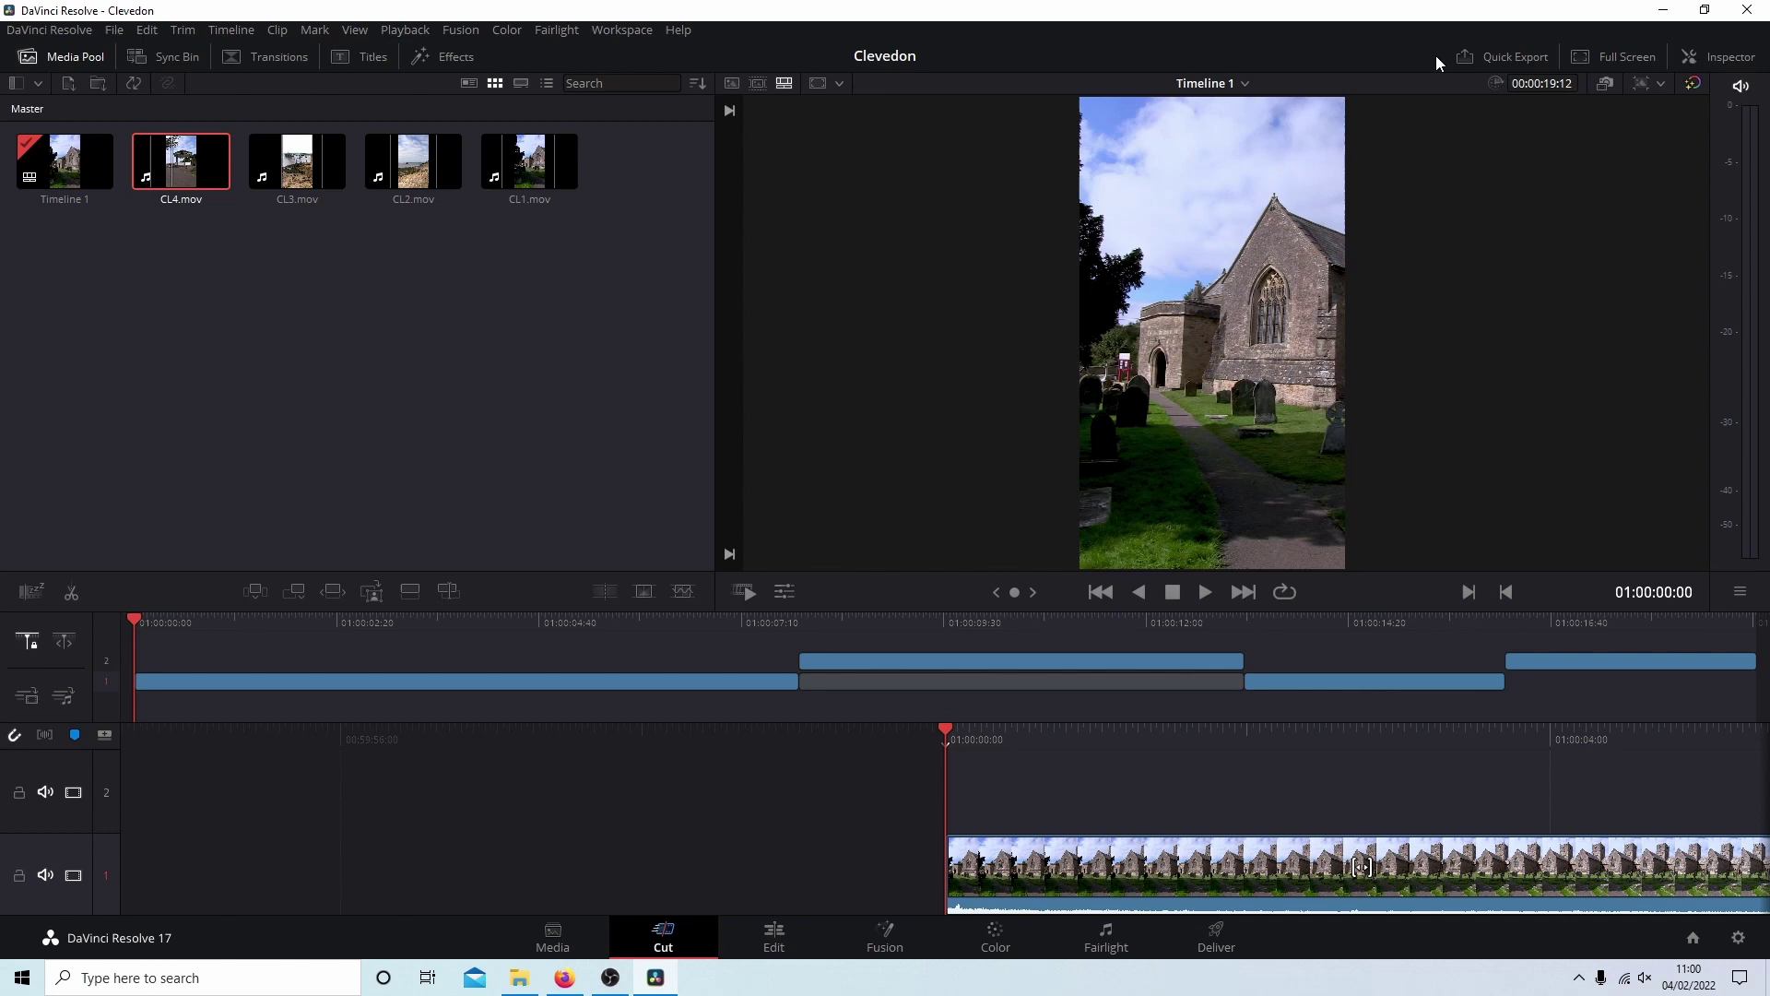
click(1497, 59)
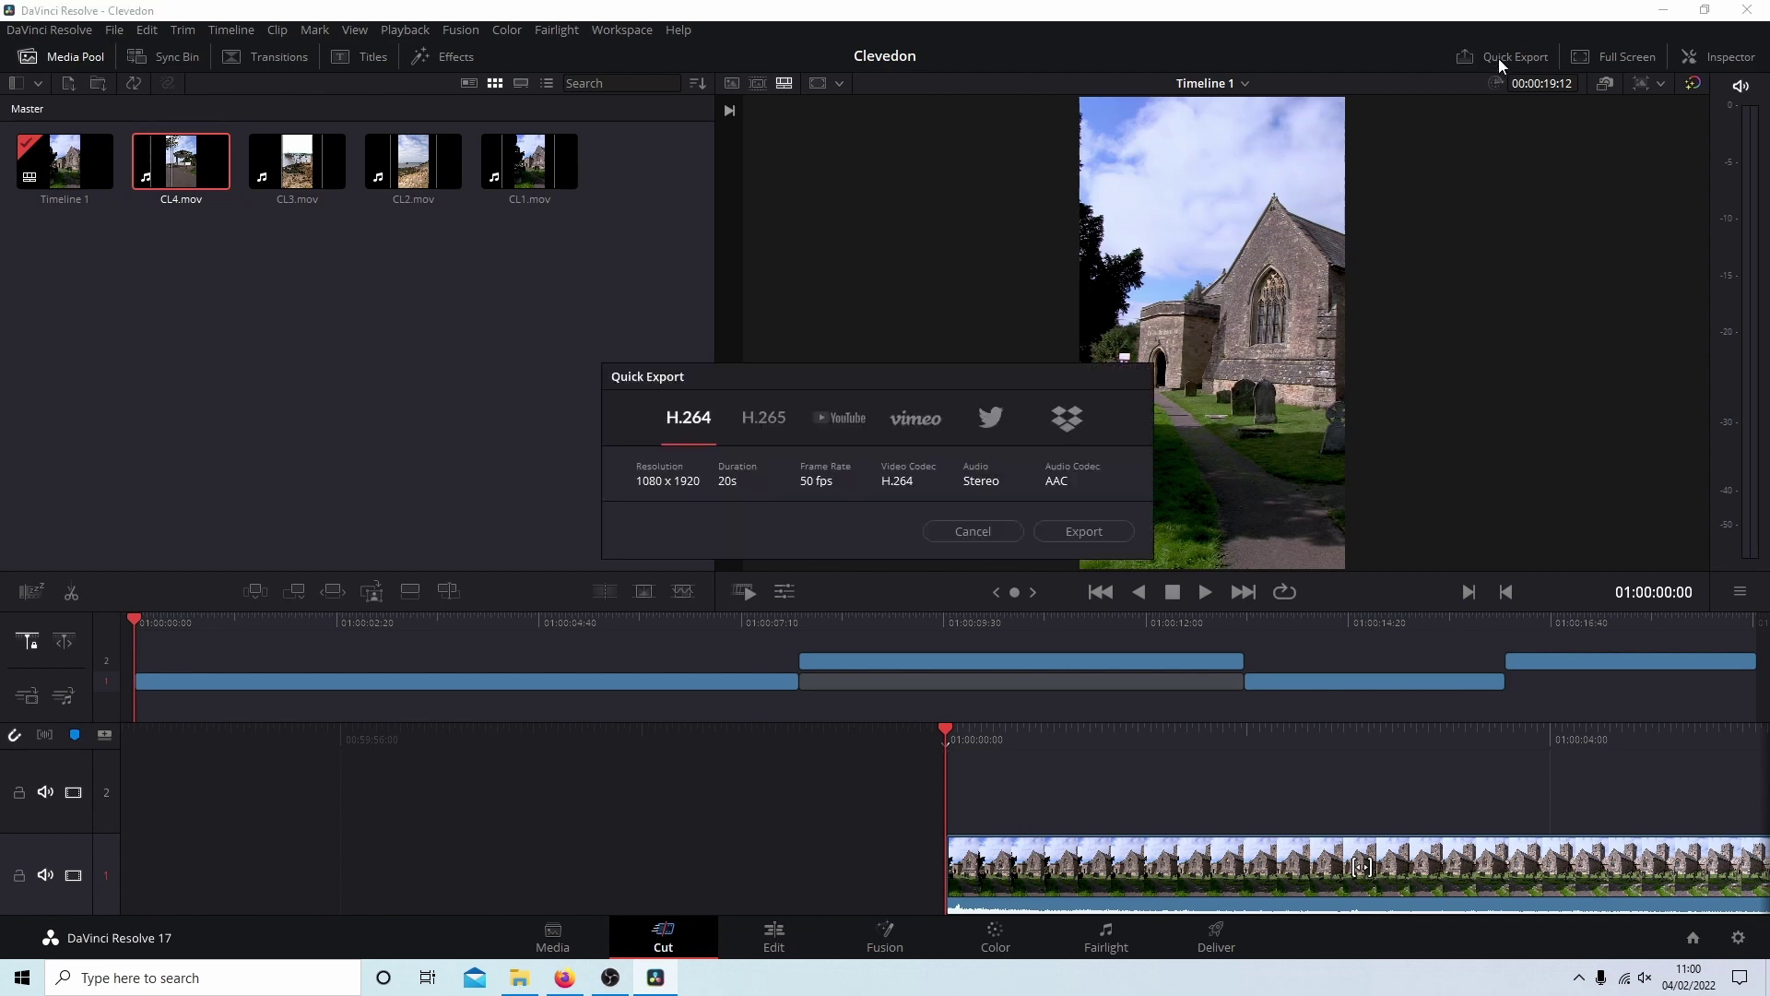
click(1082, 532)
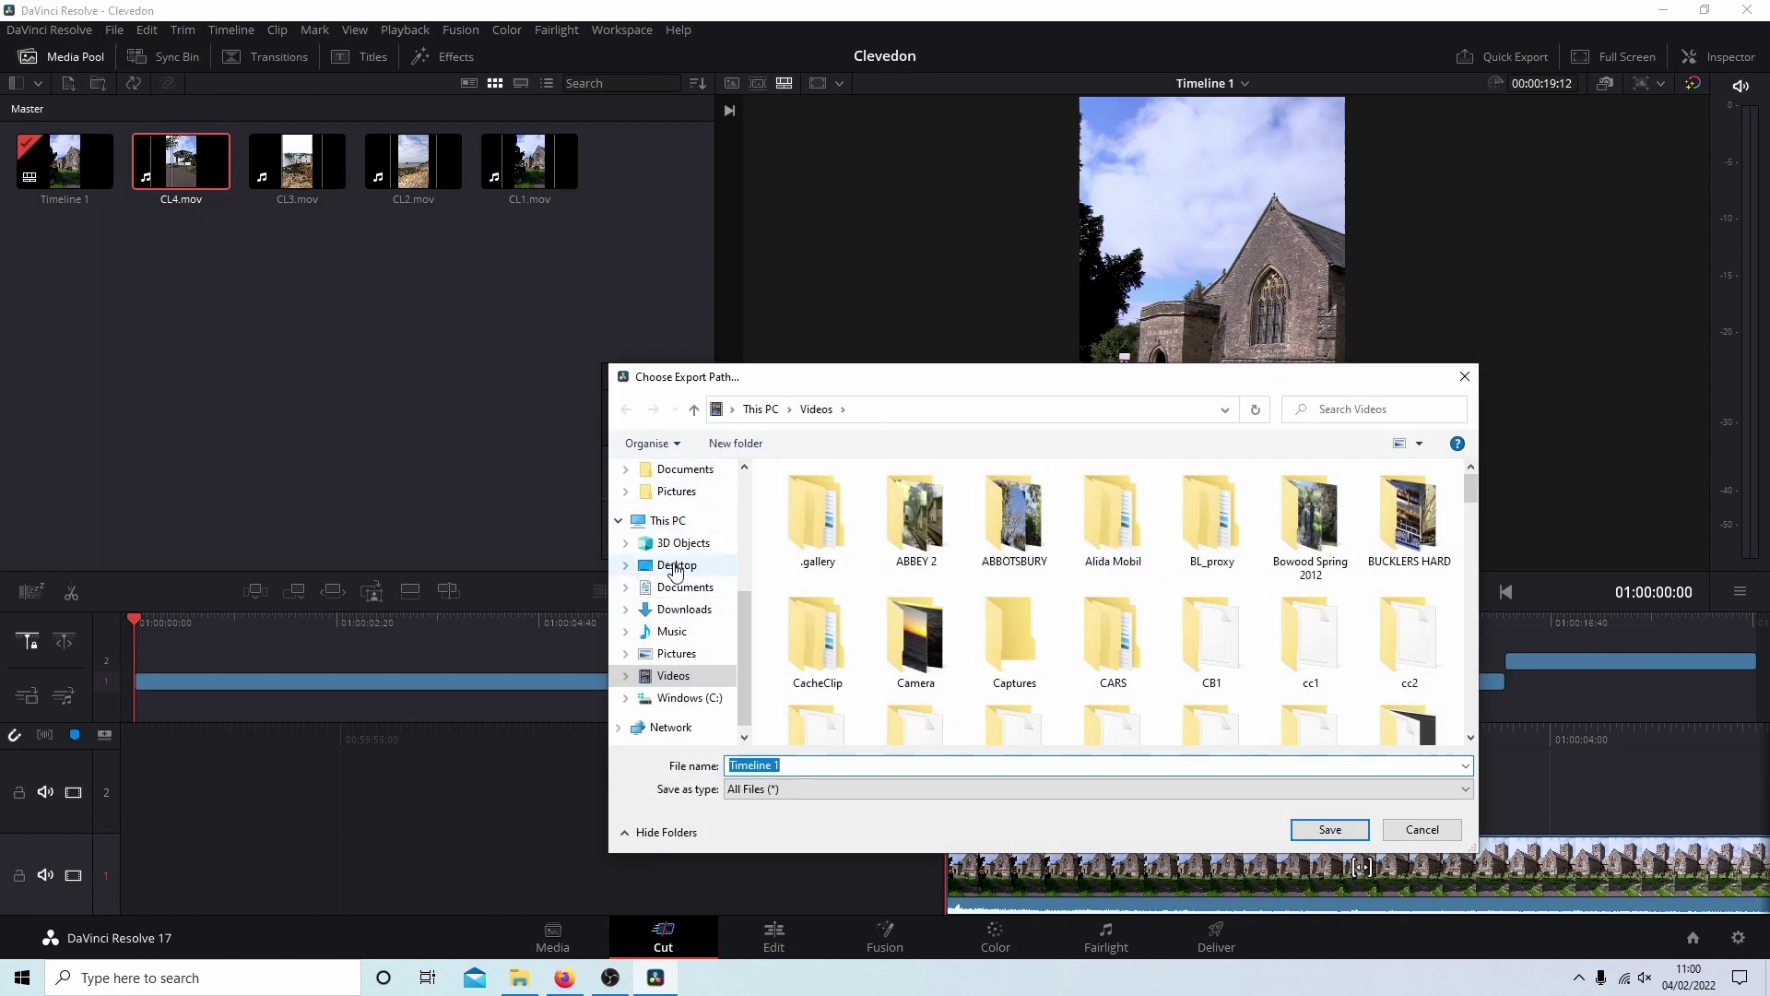
- Save the H.264 export to the Desktop as 'Clevedon' and let it render
click(676, 565)
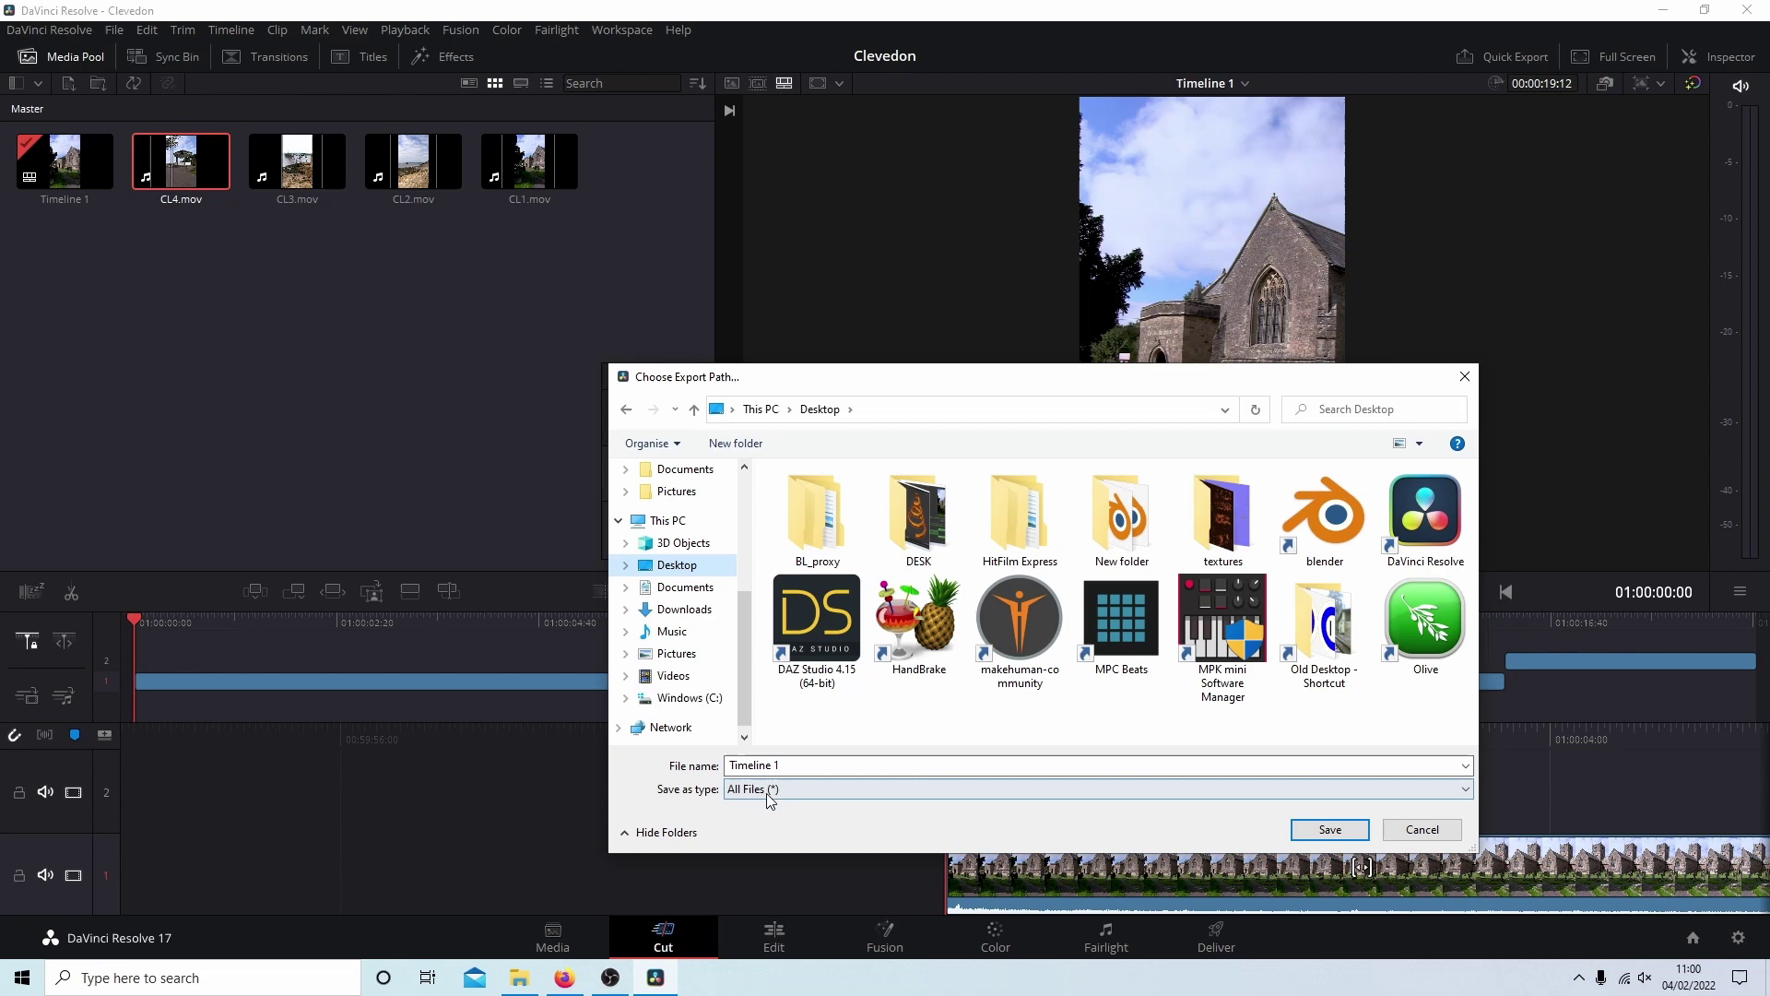
click(790, 765)
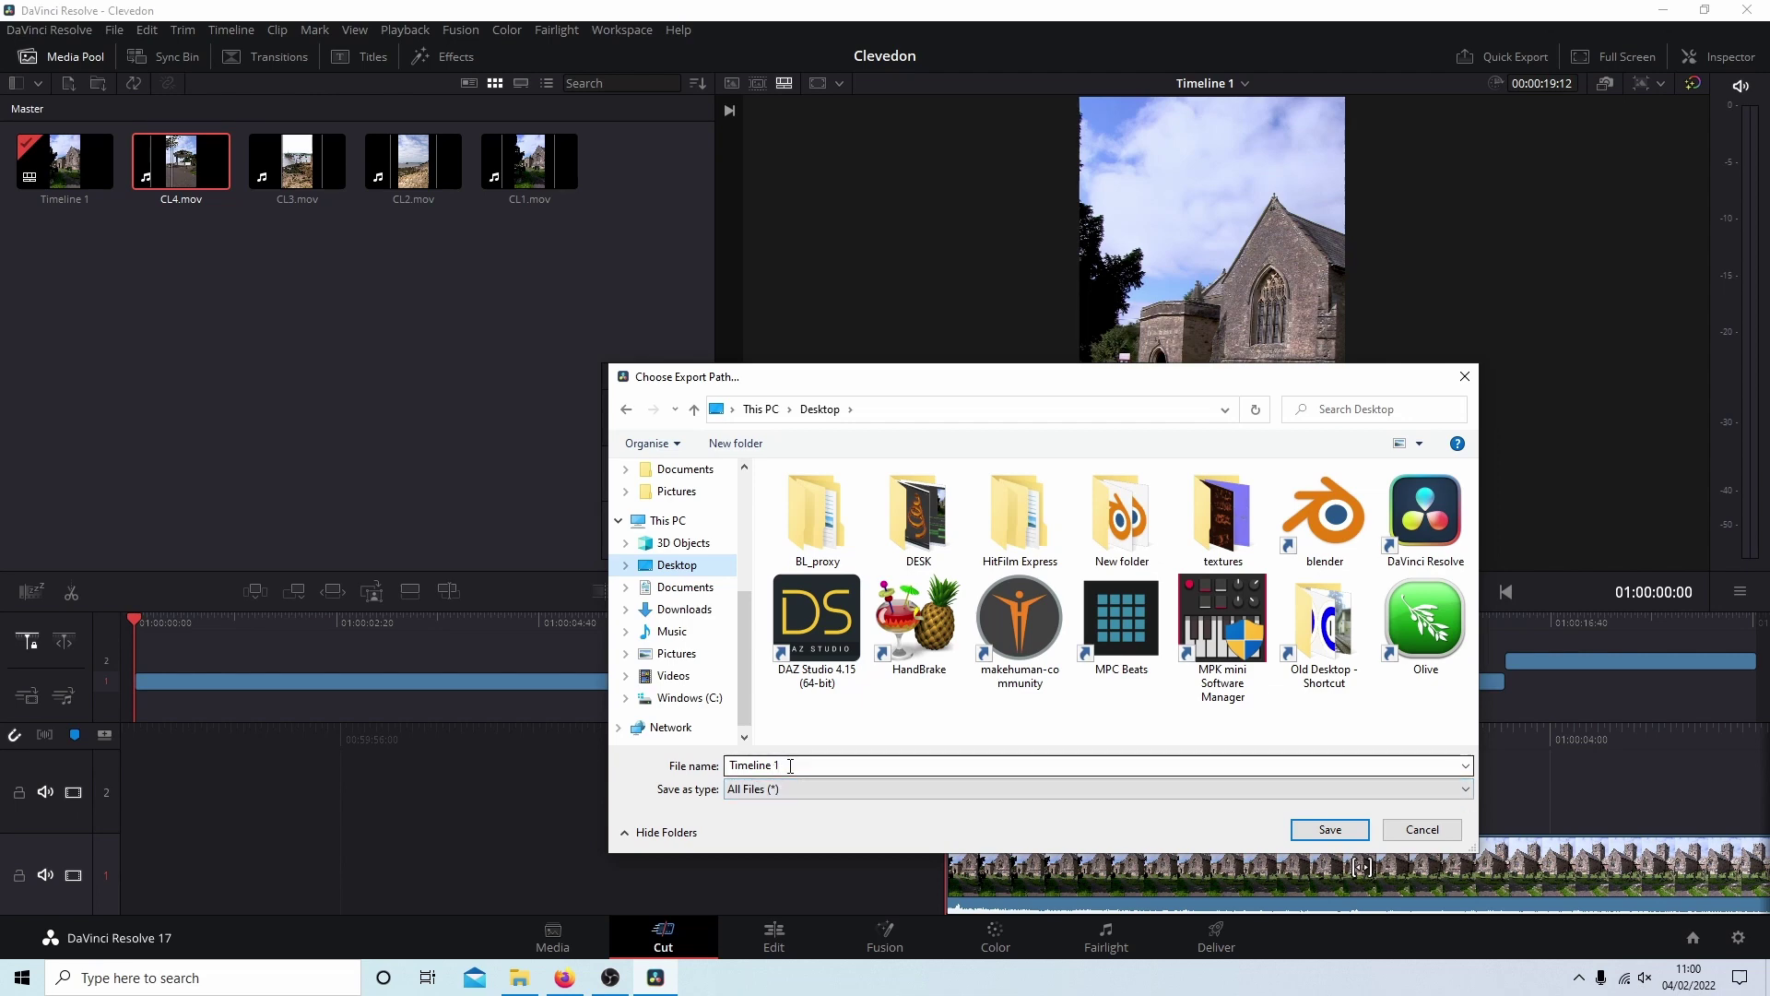
double_click(791, 765)
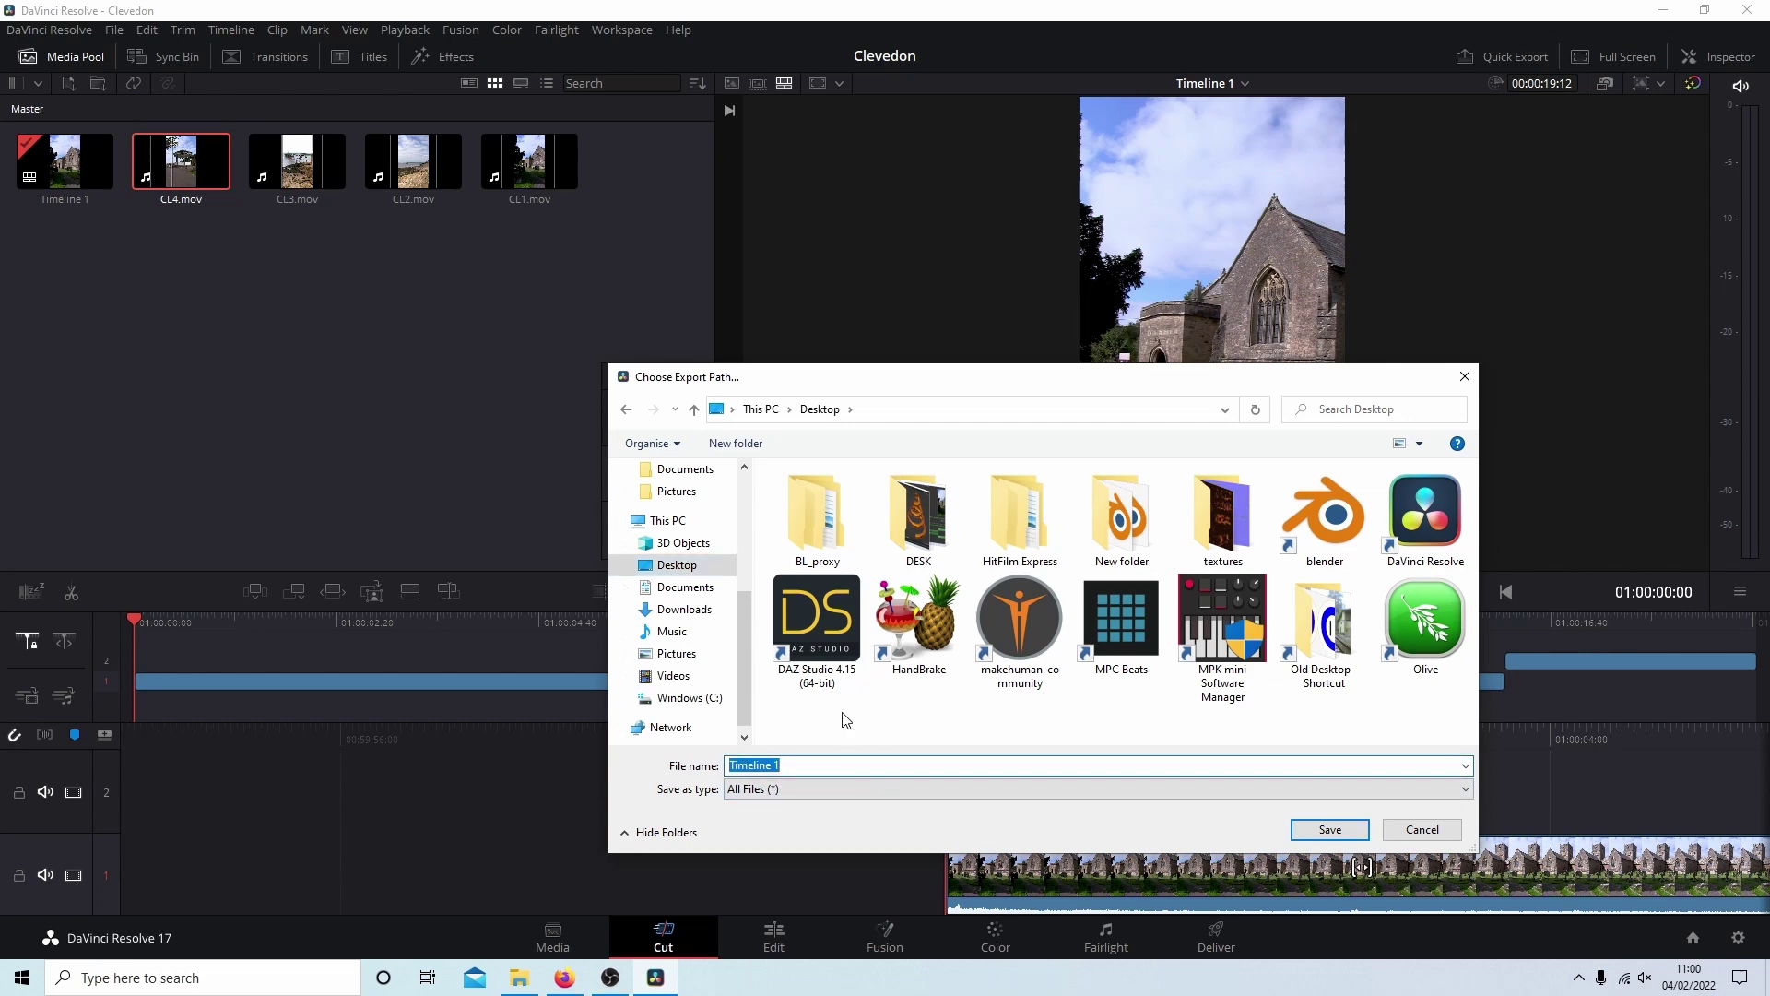
text(Clevedon)
click(1331, 830)
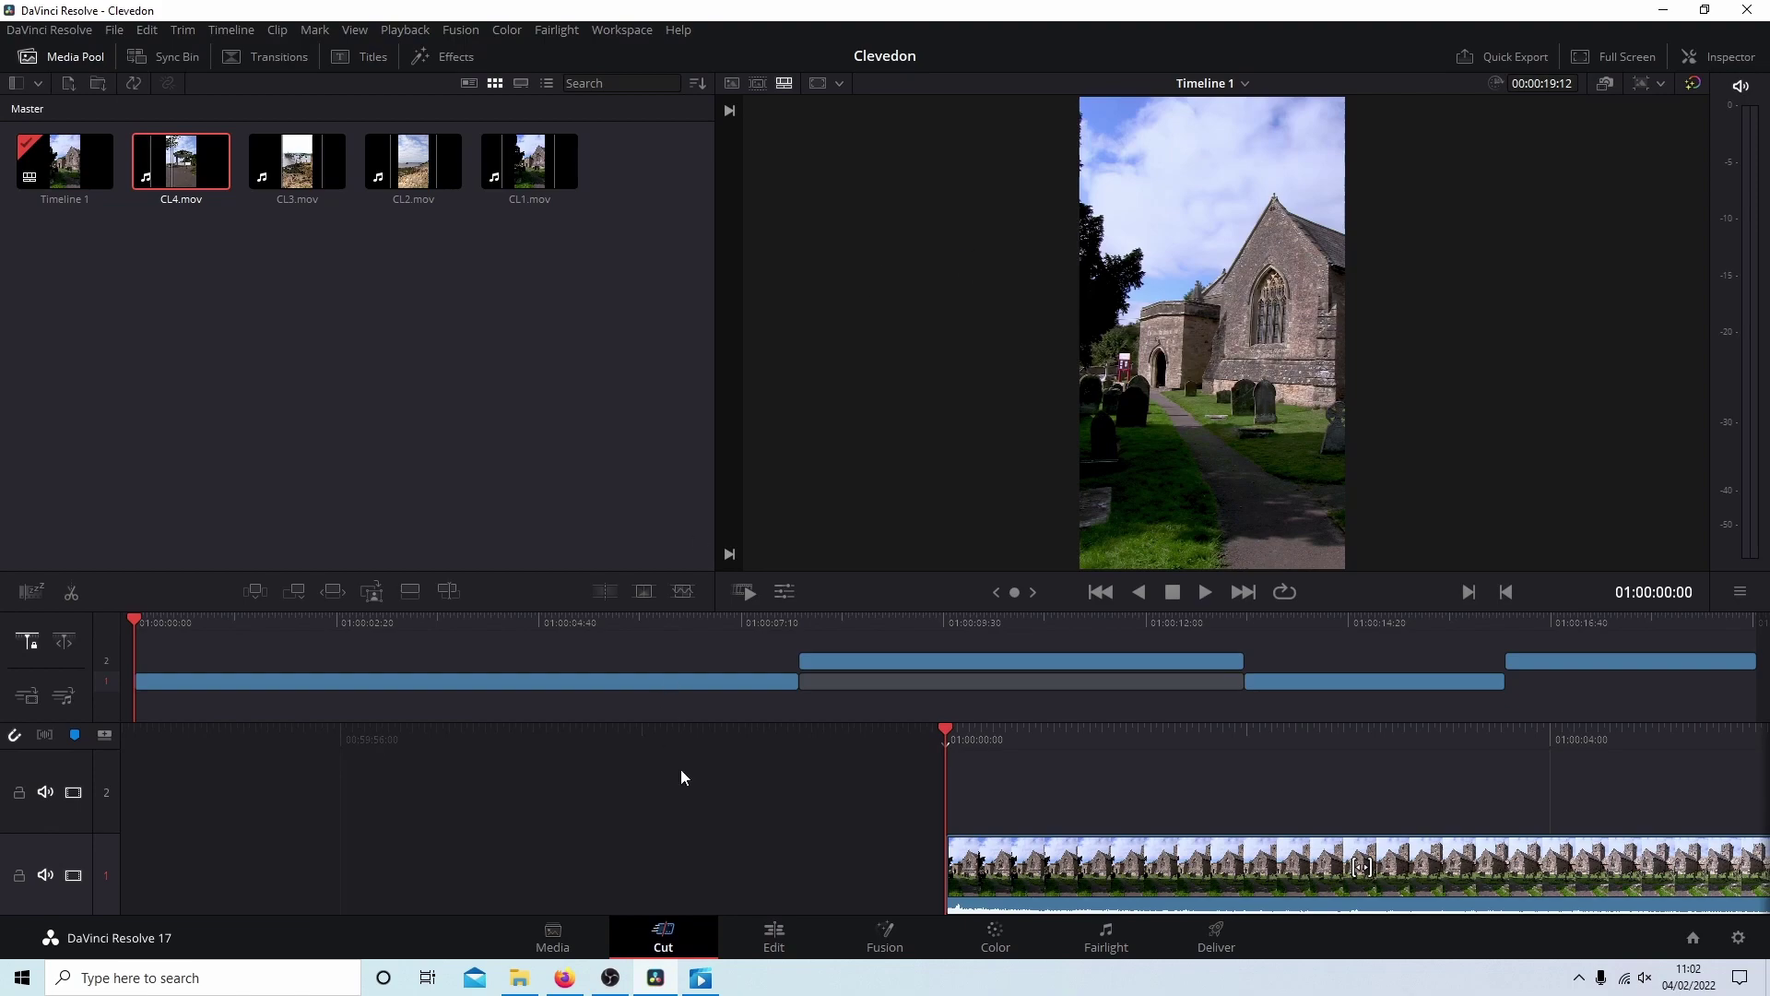
- Bring up the Clevedon video in Movies & TV and play it from the start
click(701, 978)
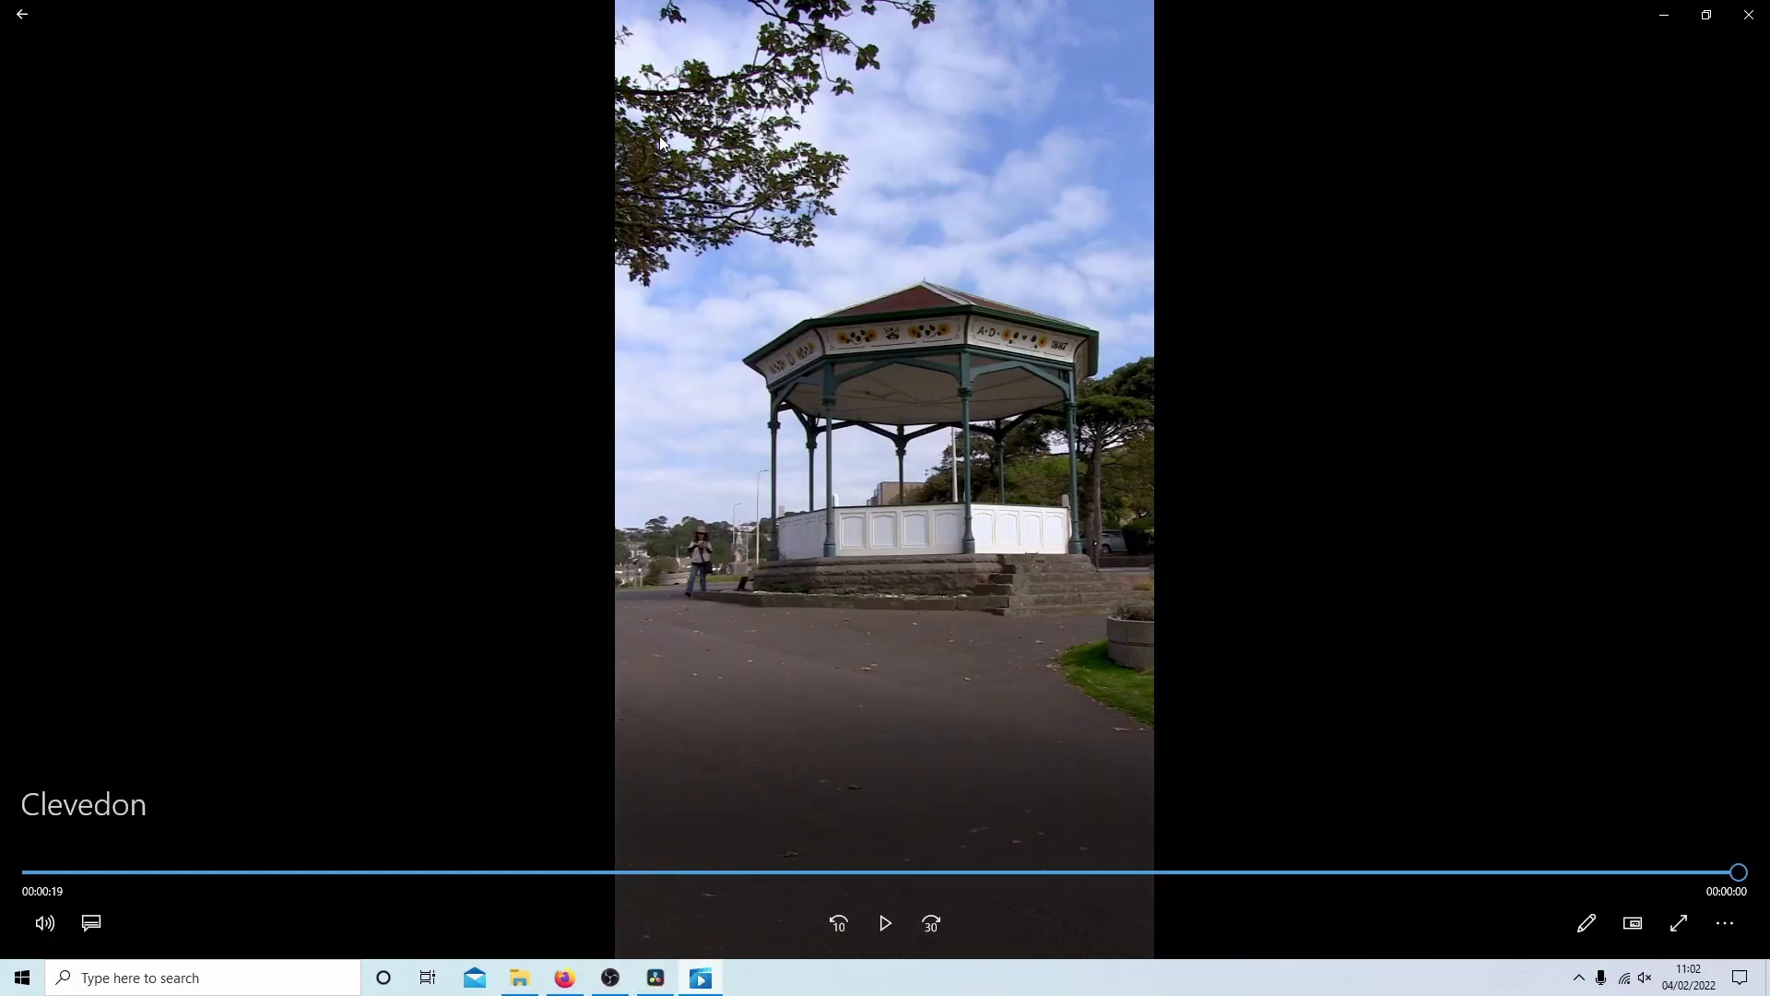
click(886, 923)
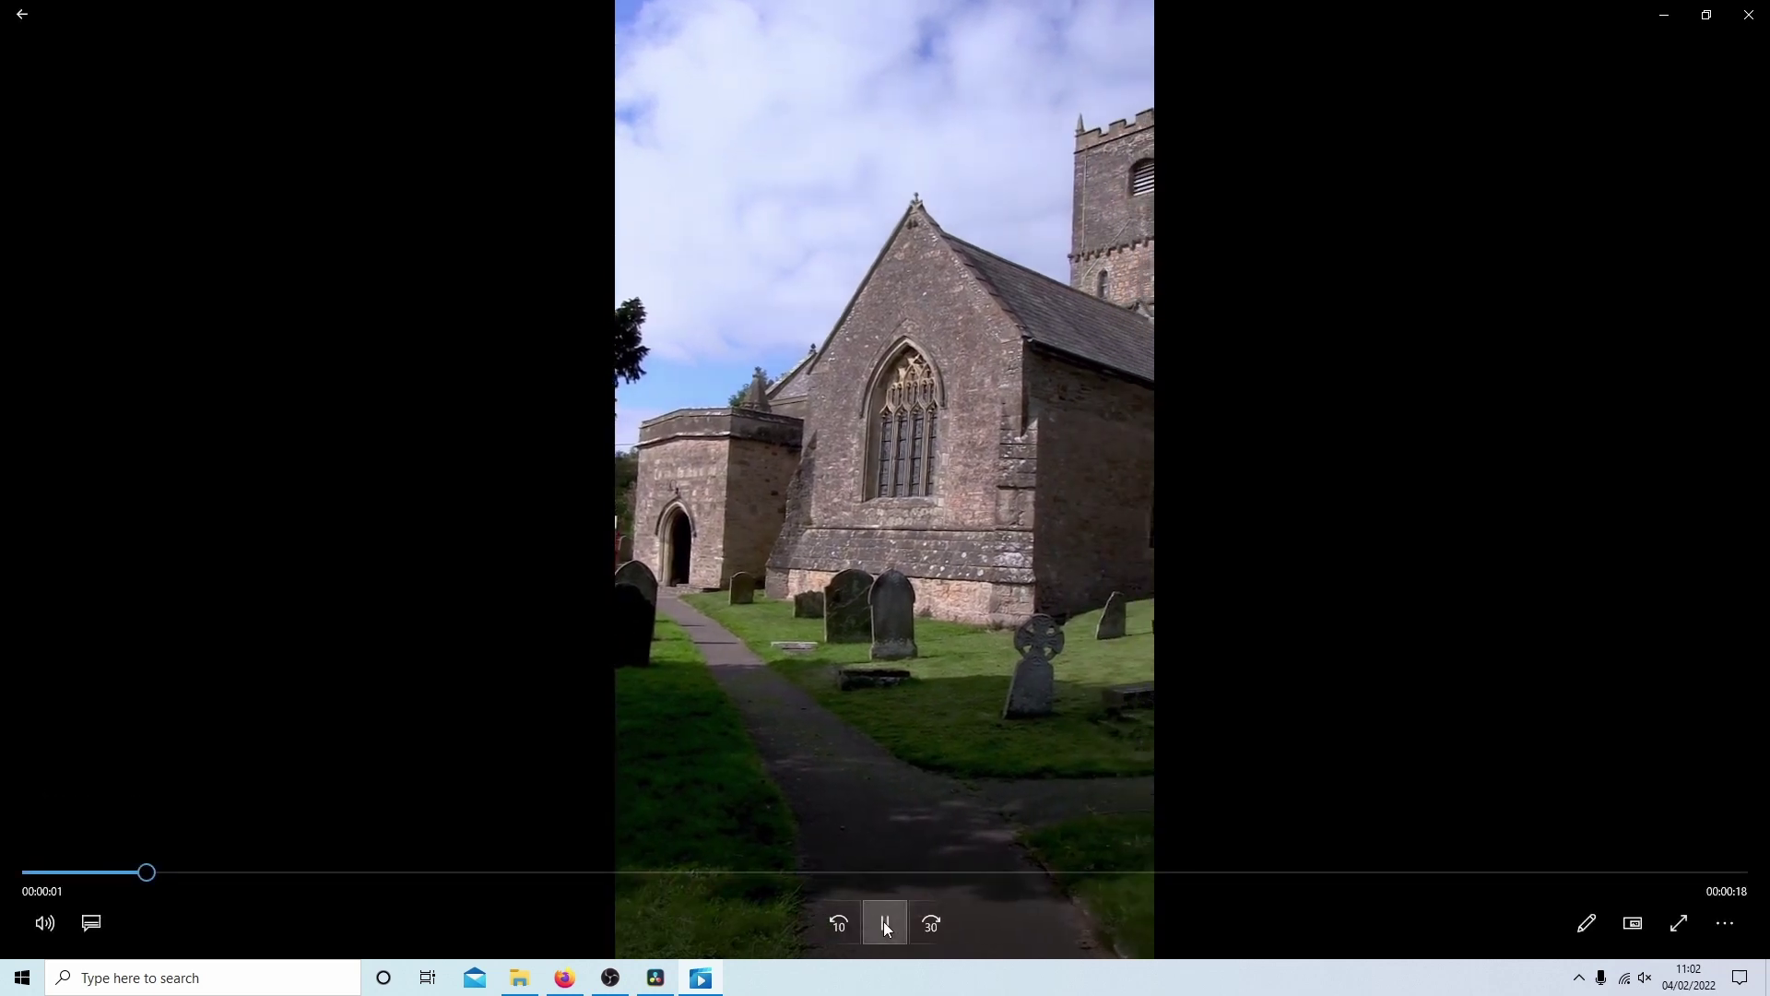